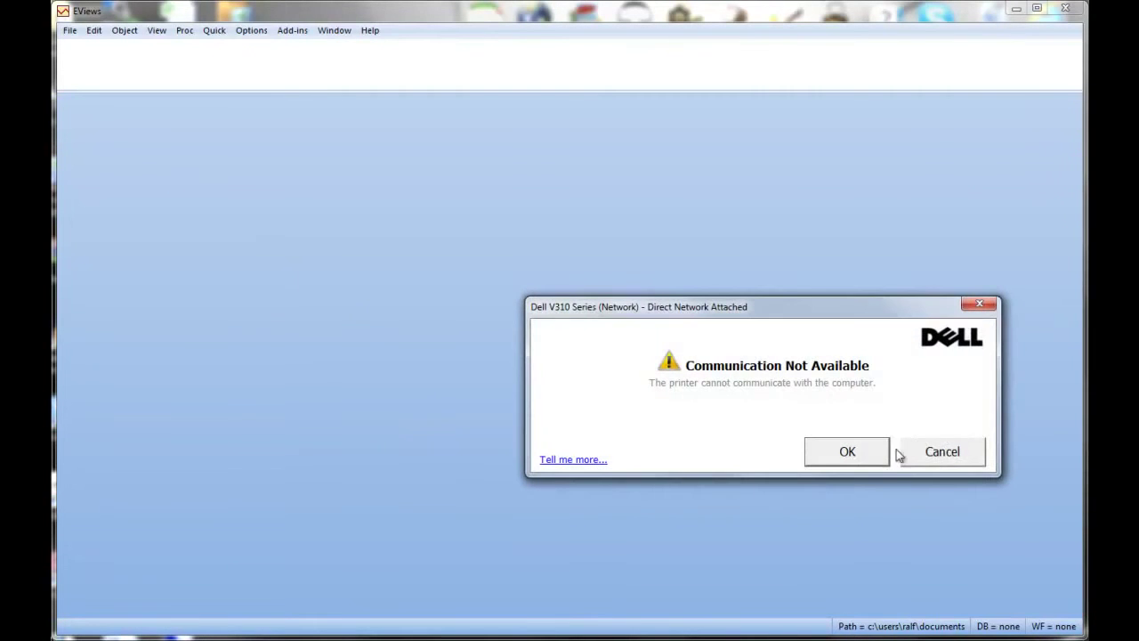
Dismiss the Dell printer 'Communication Not Available' warning.
{"action": "left_click", "coordinate": [923, 455]}
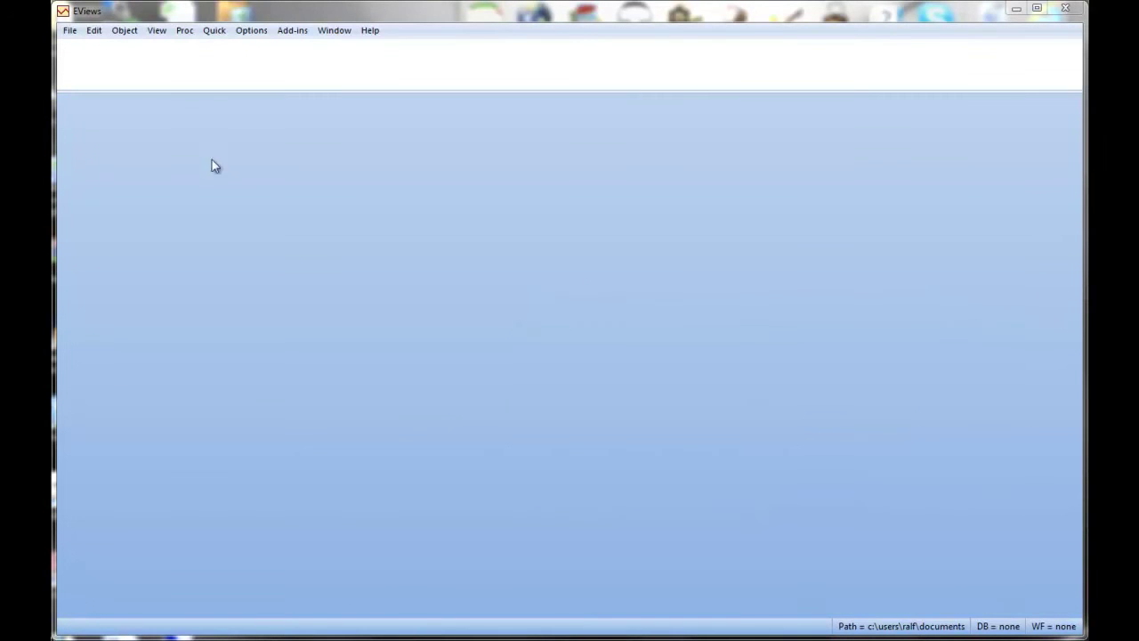
Create an unstructured, undated workfile with 182 observations.
{"action": "left_click", "coordinate": [70, 30]}
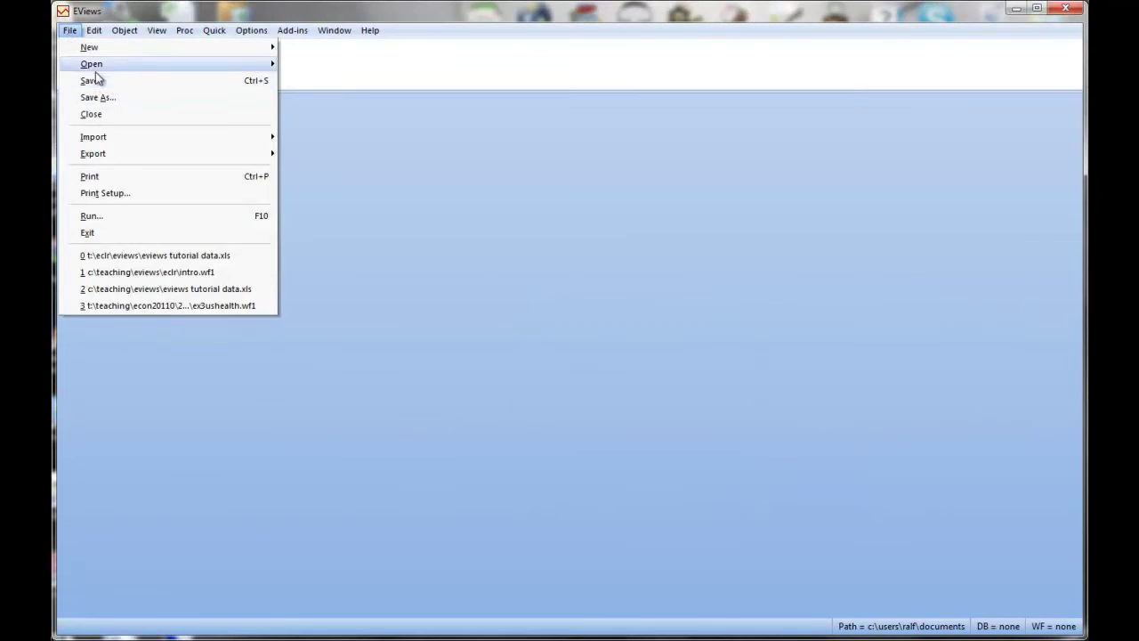
{"action": "mouse_move", "coordinate": [95, 51]}
{"action": "left_click", "coordinate": [329, 49]}
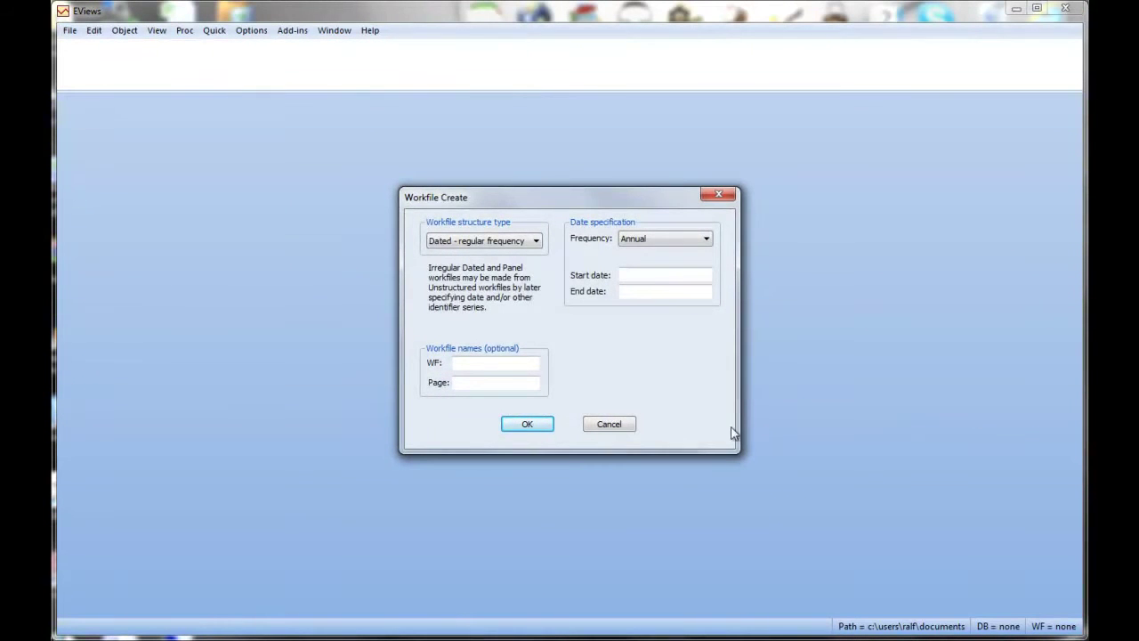
{"action": "left_click", "coordinate": [464, 240]}
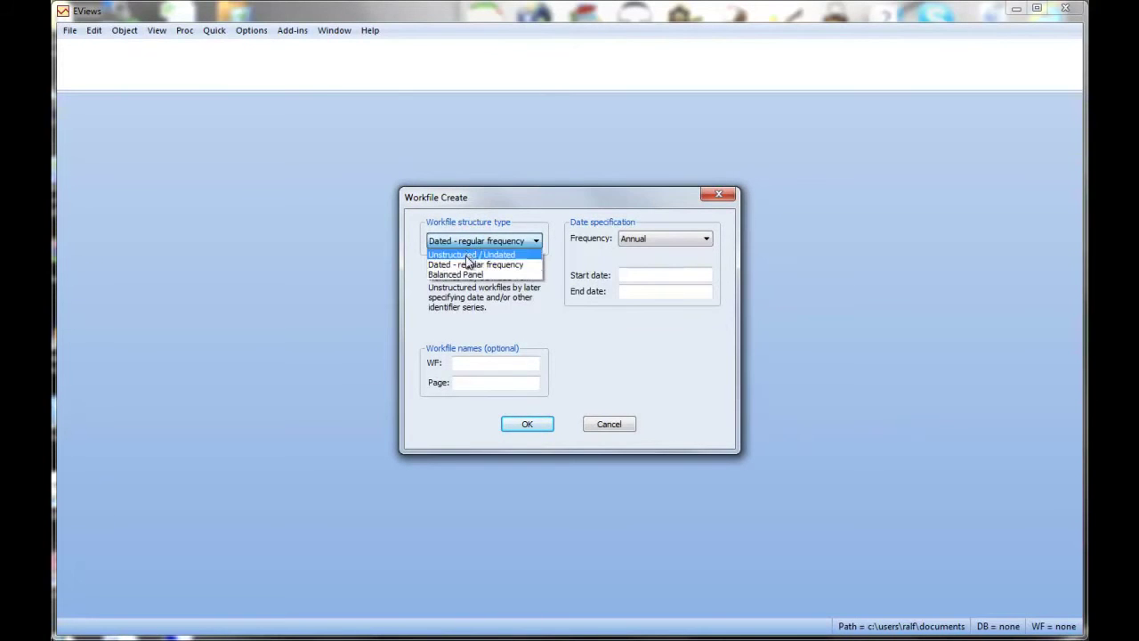
{"action": "left_click", "coordinate": [463, 255]}
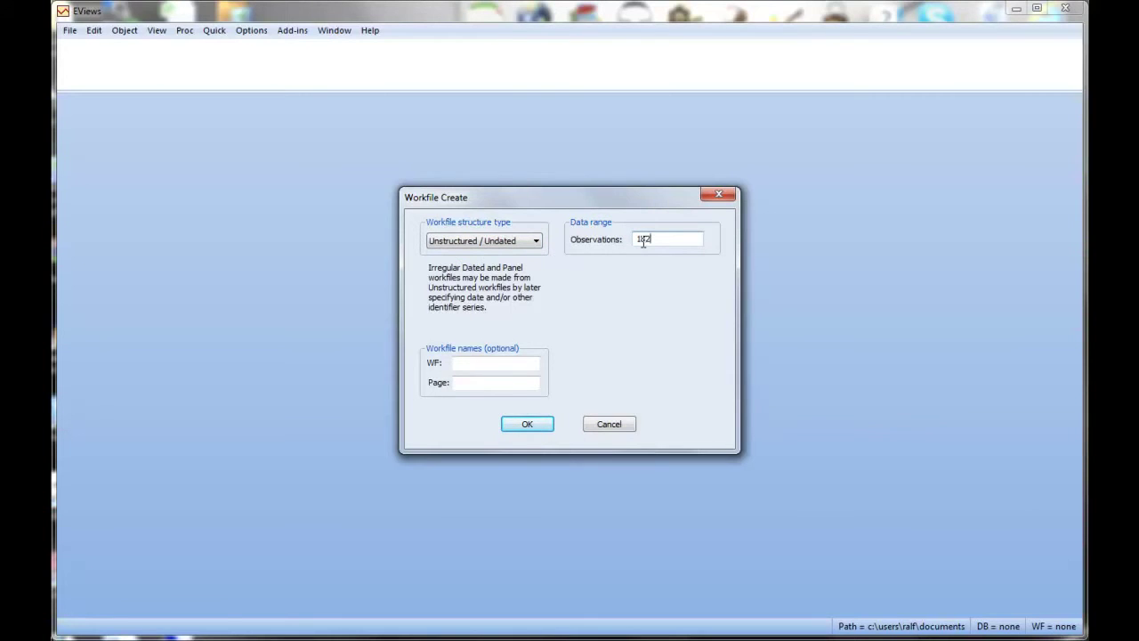
{"action": "left_click", "coordinate": [645, 247]}
{"action": "type", "text": "182"}
{"action": "left_click", "coordinate": [540, 425]}
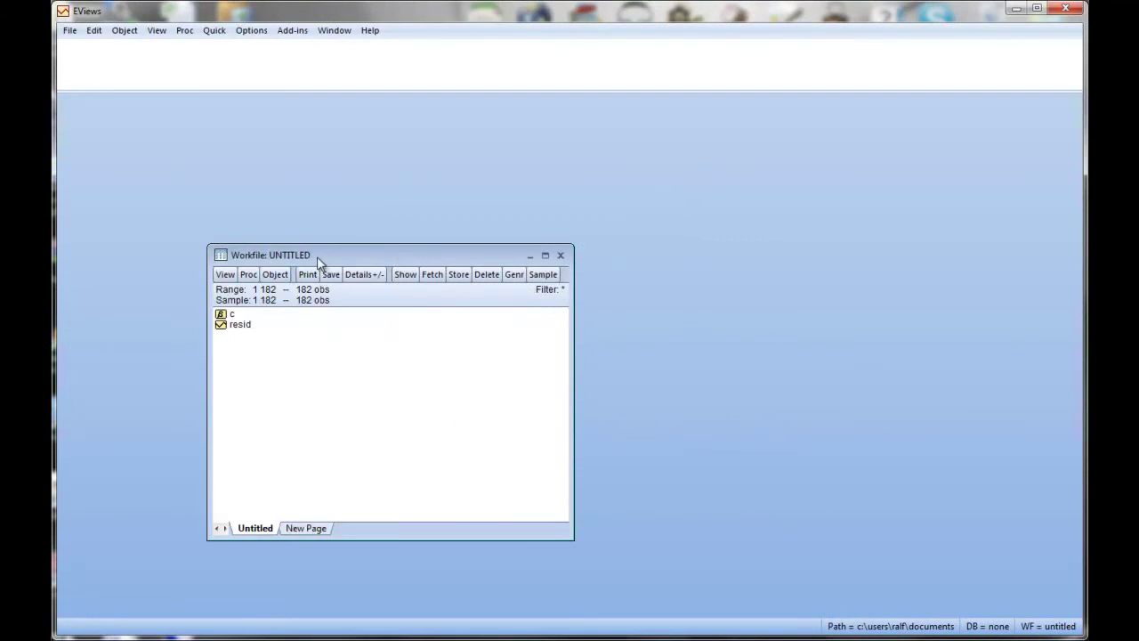
{"action": "left_click_drag", "start_coordinate": [317, 256], "coordinate": [286, 188]}
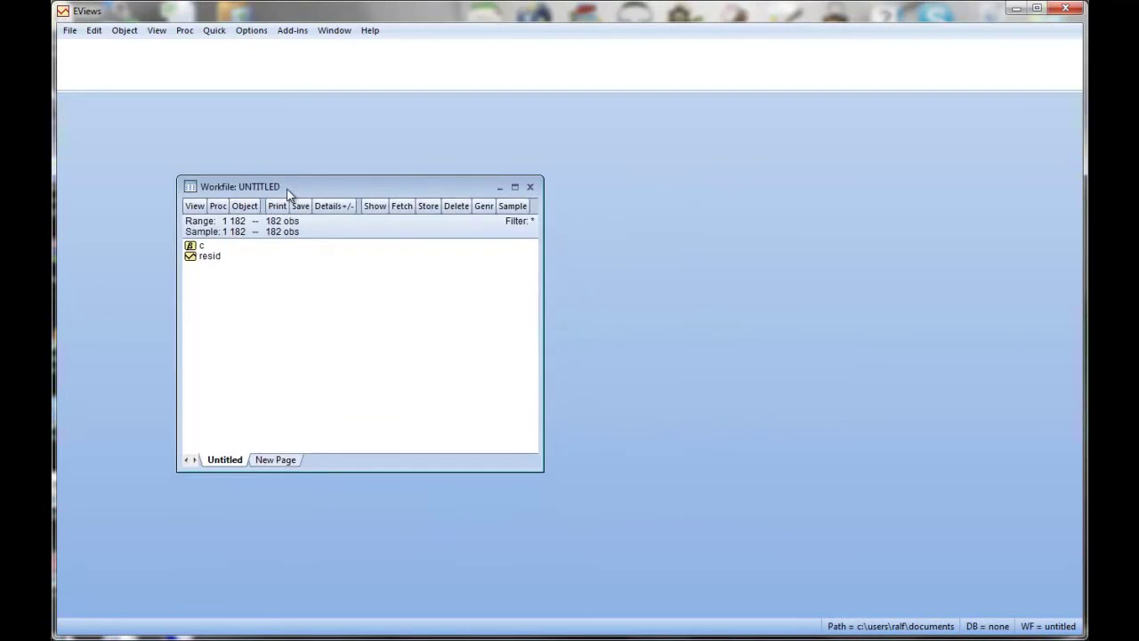
Save the workfile as intro1 in the T:\ECLR\EVIEWS folder.
{"action": "left_click", "coordinate": [70, 31]}
{"action": "left_click", "coordinate": [98, 97]}
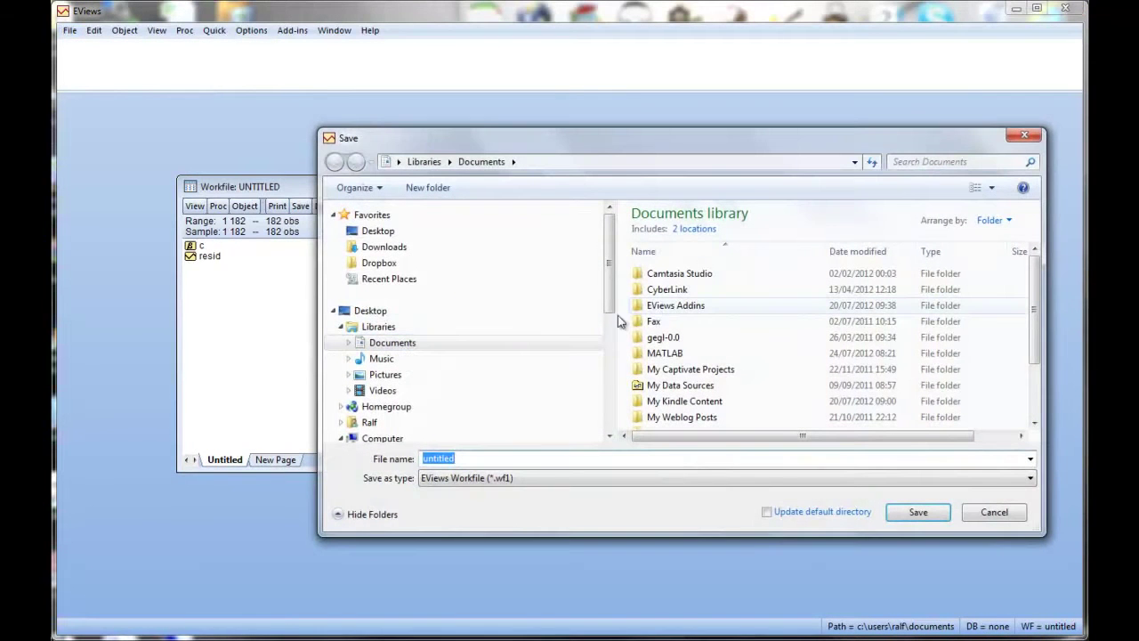
{"action": "left_click", "coordinate": [378, 438]}
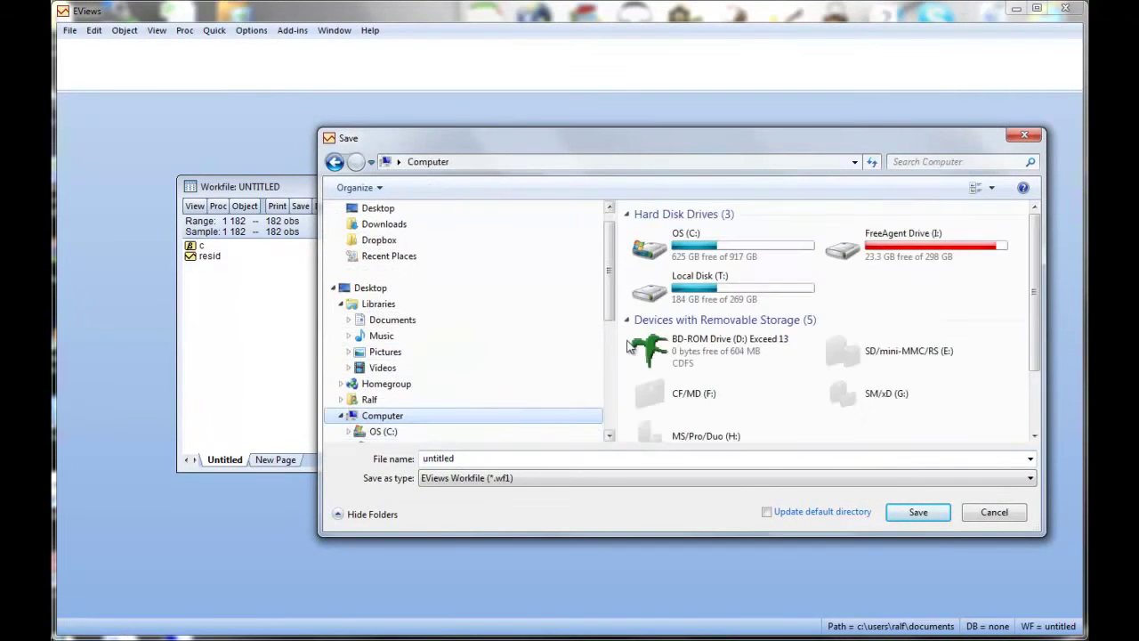
{"action": "double_click", "coordinate": [663, 283]}
{"action": "double_click", "coordinate": [657, 248]}
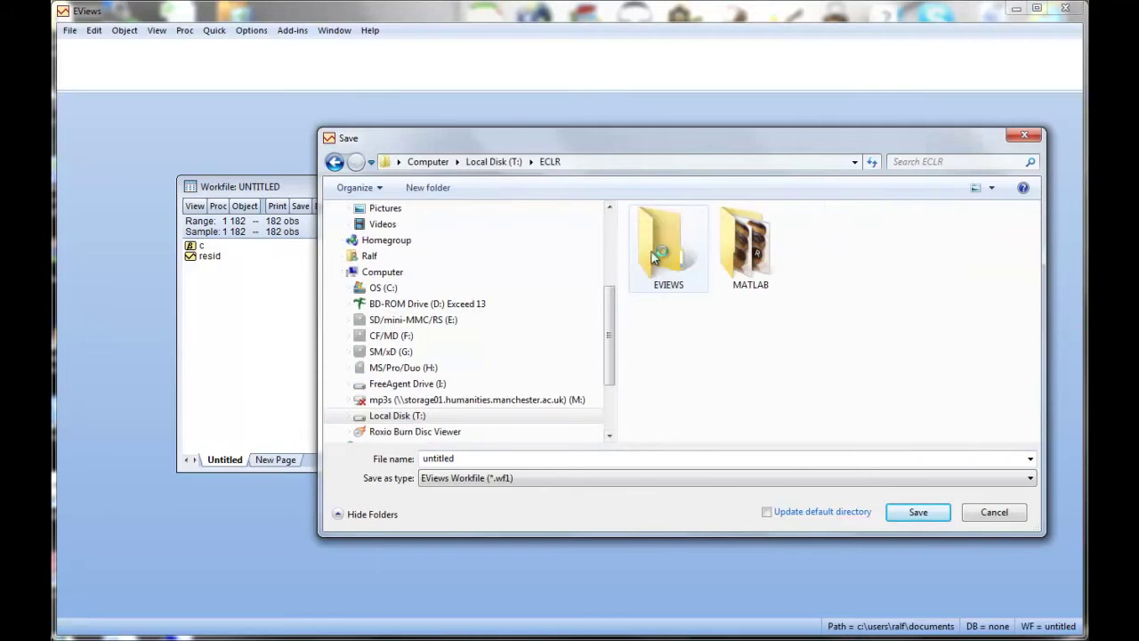
{"action": "double_click", "coordinate": [666, 252]}
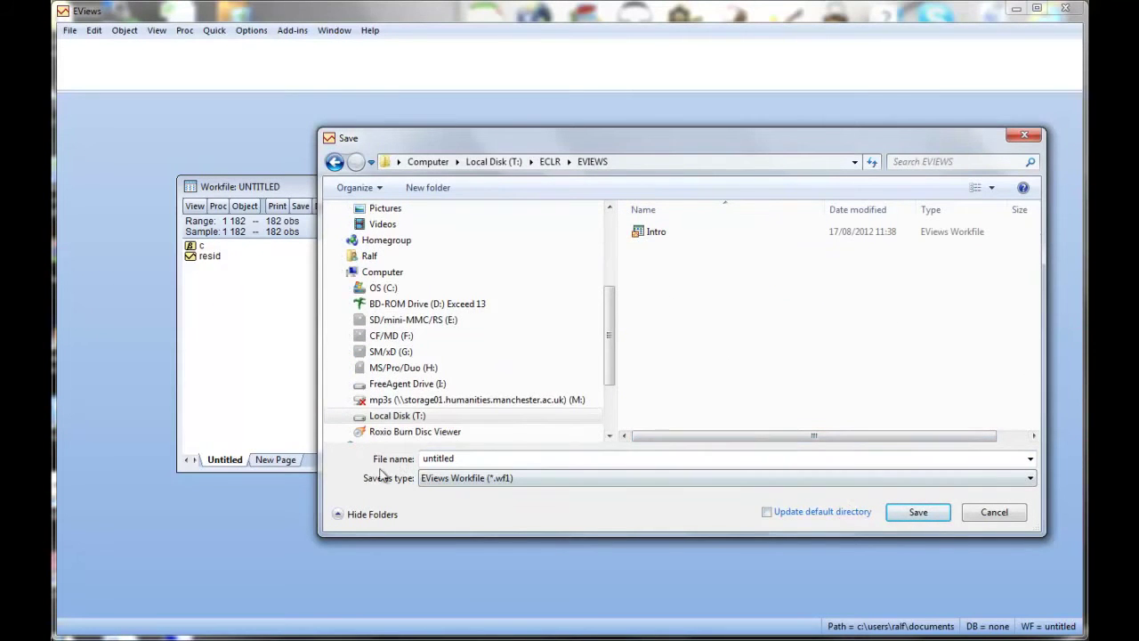
{"action": "double_click", "coordinate": [443, 458]}
{"action": "type", "text": "In"}
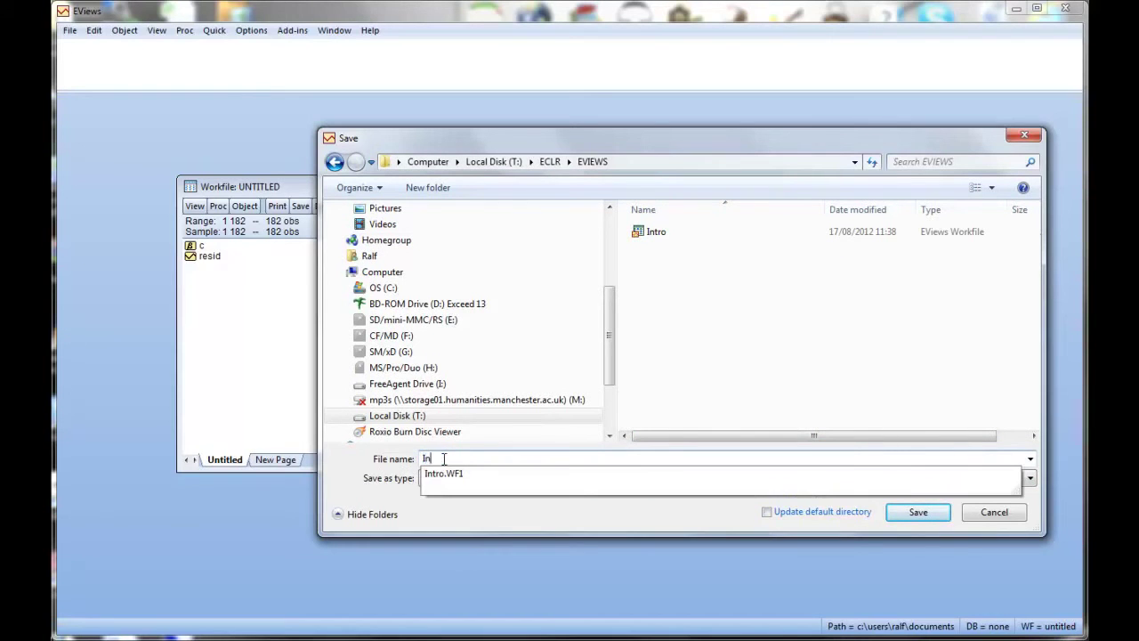
{"action": "type", "text": "tro"}
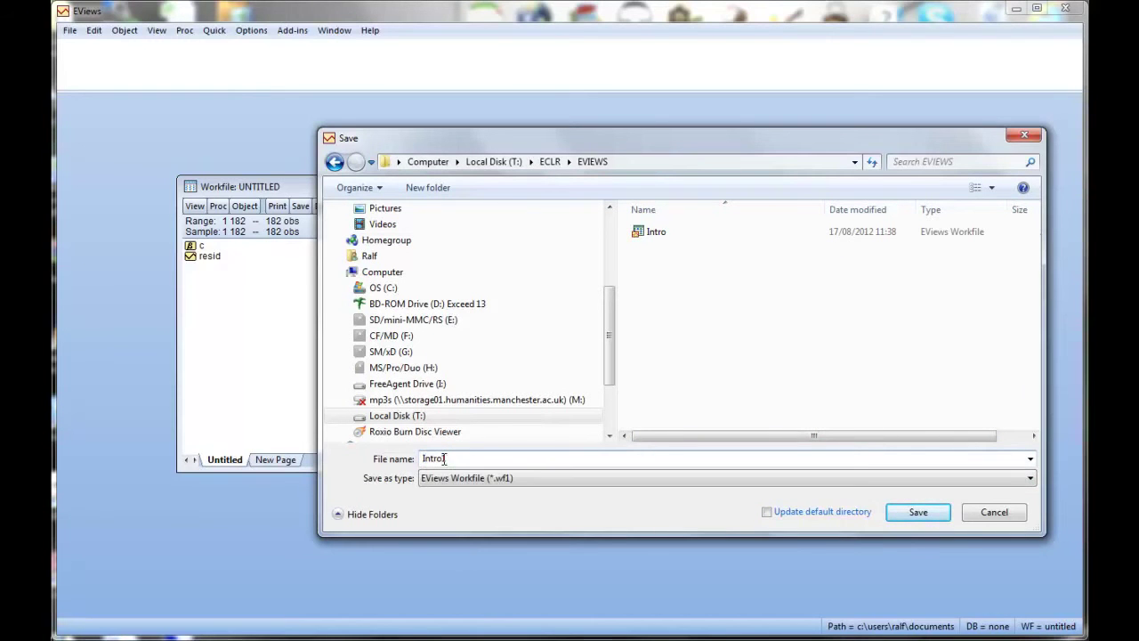
{"action": "key", "text": "Return"}
{"action": "left_click", "coordinate": [656, 309]}
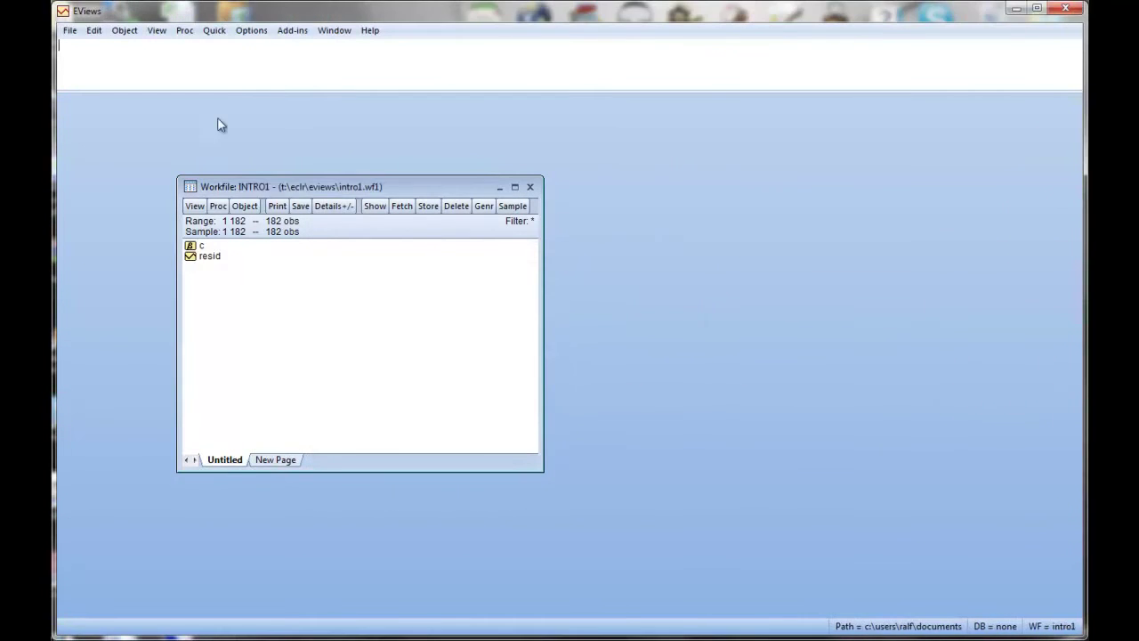
Choose the EVIEWS Tutorial data spreadsheet in T:\ECLR\EVIEWS for import.
{"action": "left_click", "coordinate": [213, 30]}
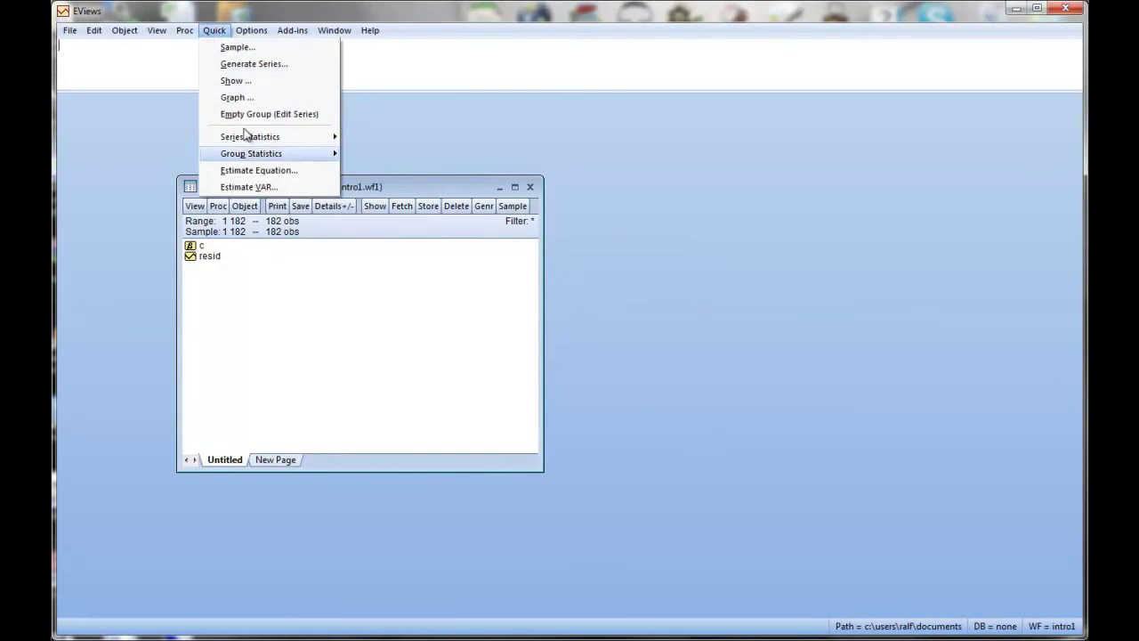
{"action": "mouse_move", "coordinate": [179, 33]}
{"action": "mouse_move", "coordinate": [294, 254]}
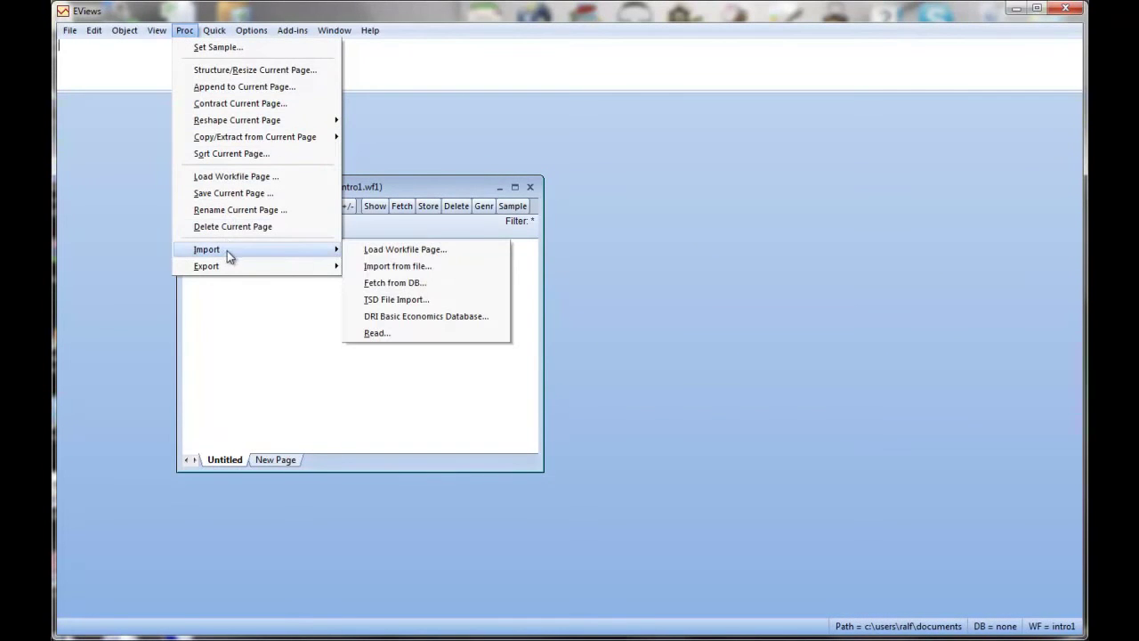
{"action": "left_click", "coordinate": [405, 266]}
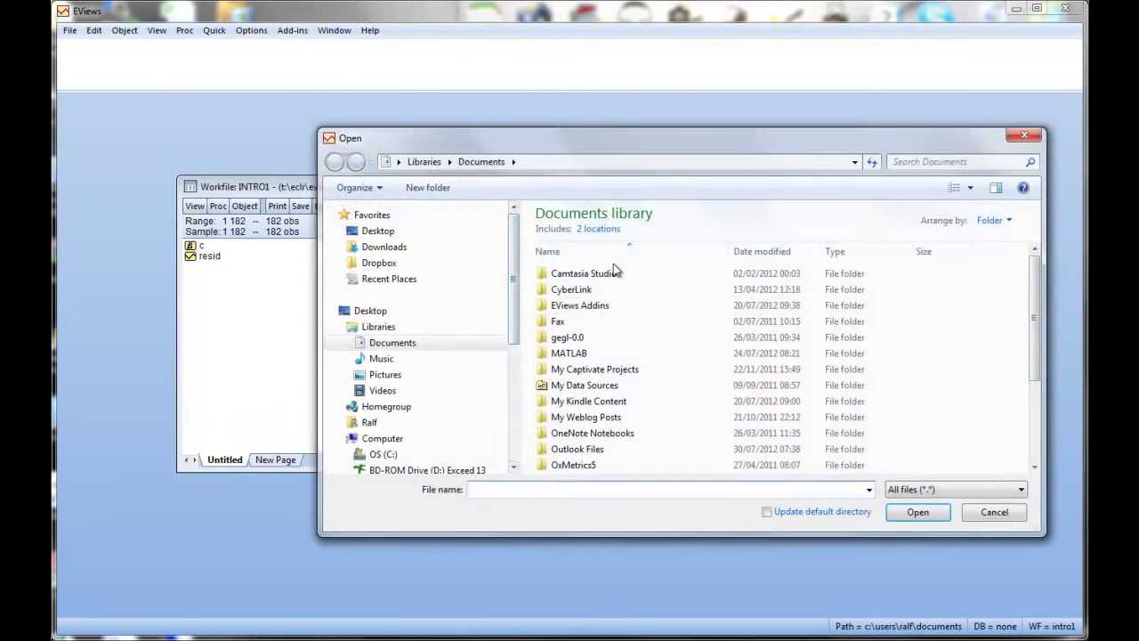
{"action": "scroll", "coordinate": [499, 428], "scroll_direction": "down", "scroll_amount": 5}
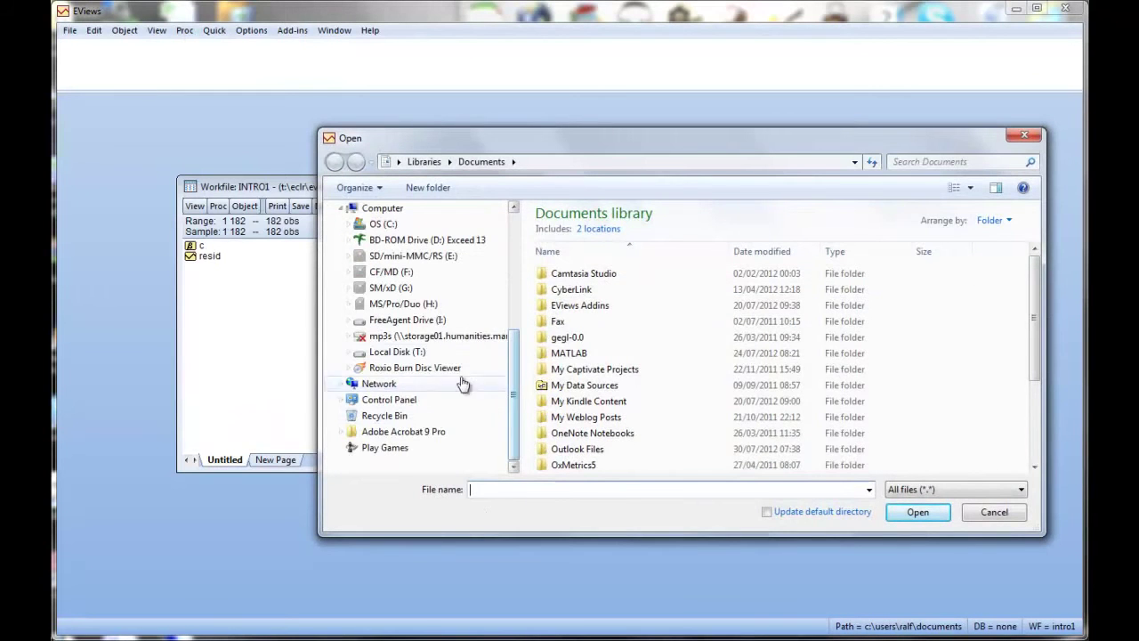
{"action": "left_click", "coordinate": [413, 352]}
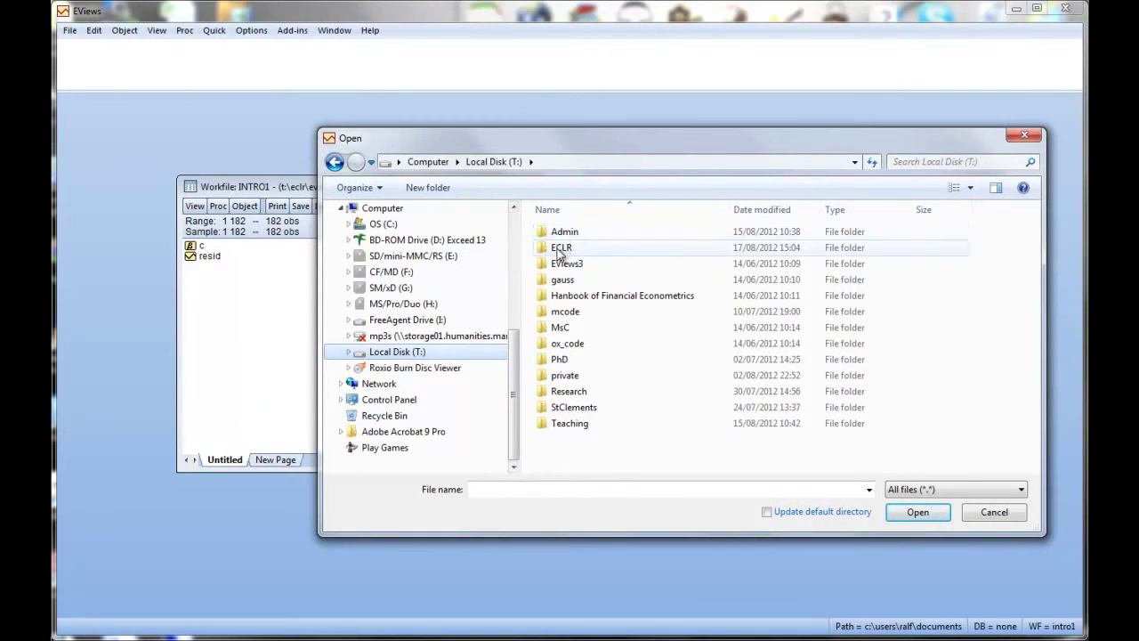
{"action": "double_click", "coordinate": [565, 247]}
{"action": "double_click", "coordinate": [585, 251]}
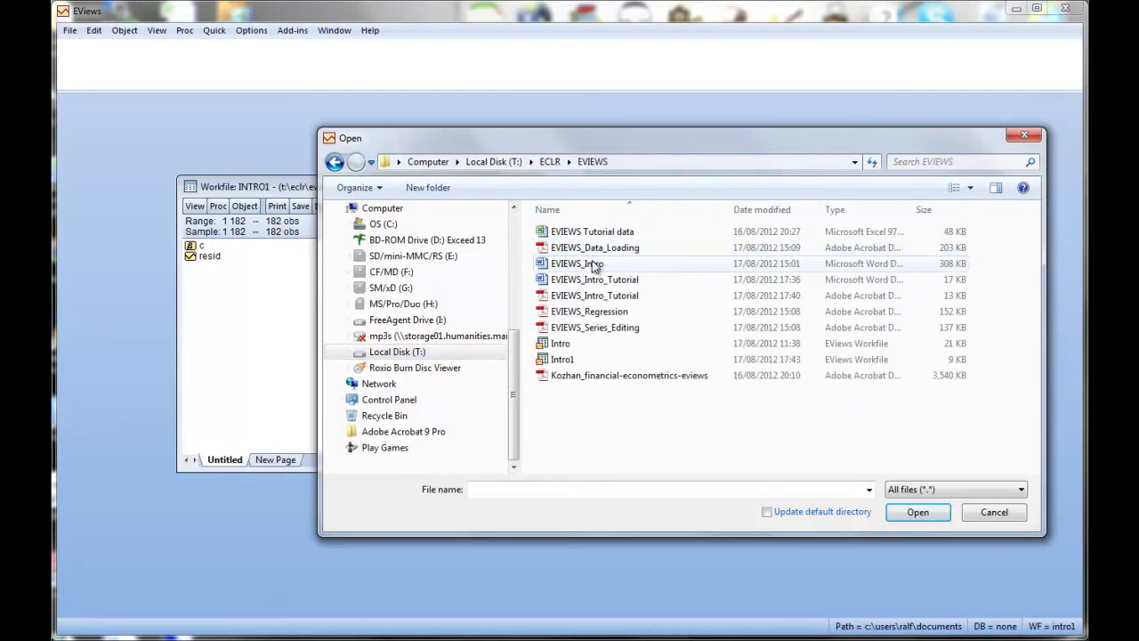
{"action": "double_click", "coordinate": [579, 233]}
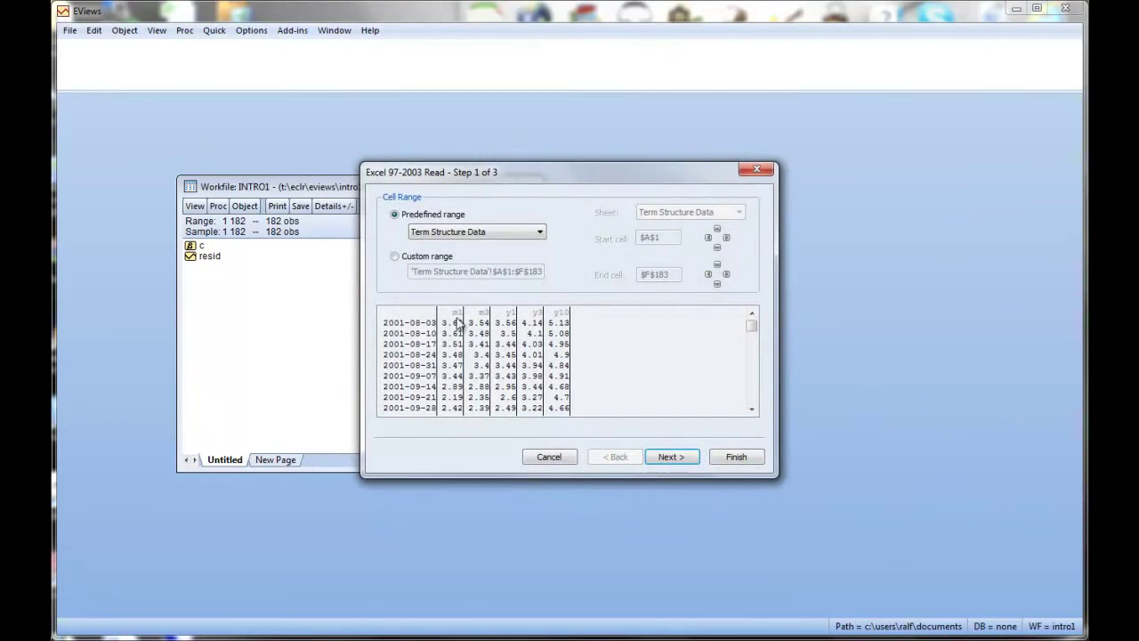
Import the Term Structure Data range, adding m1, m3, y1, y3, y10 and series01.
{"action": "left_click", "coordinate": [540, 233]}
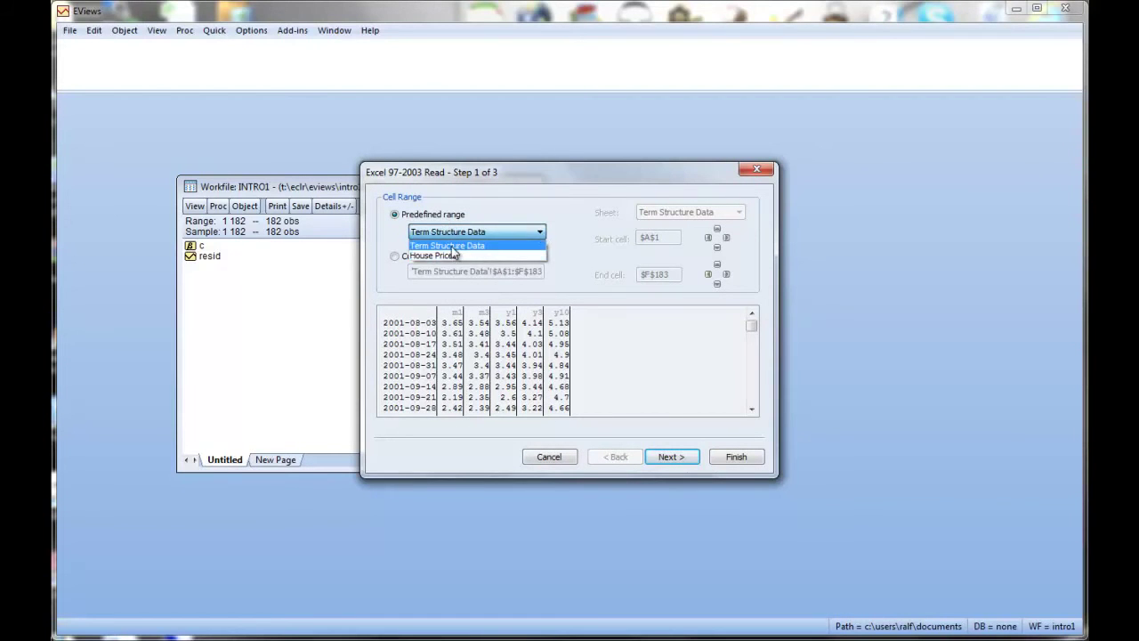
{"action": "left_click", "coordinate": [453, 247]}
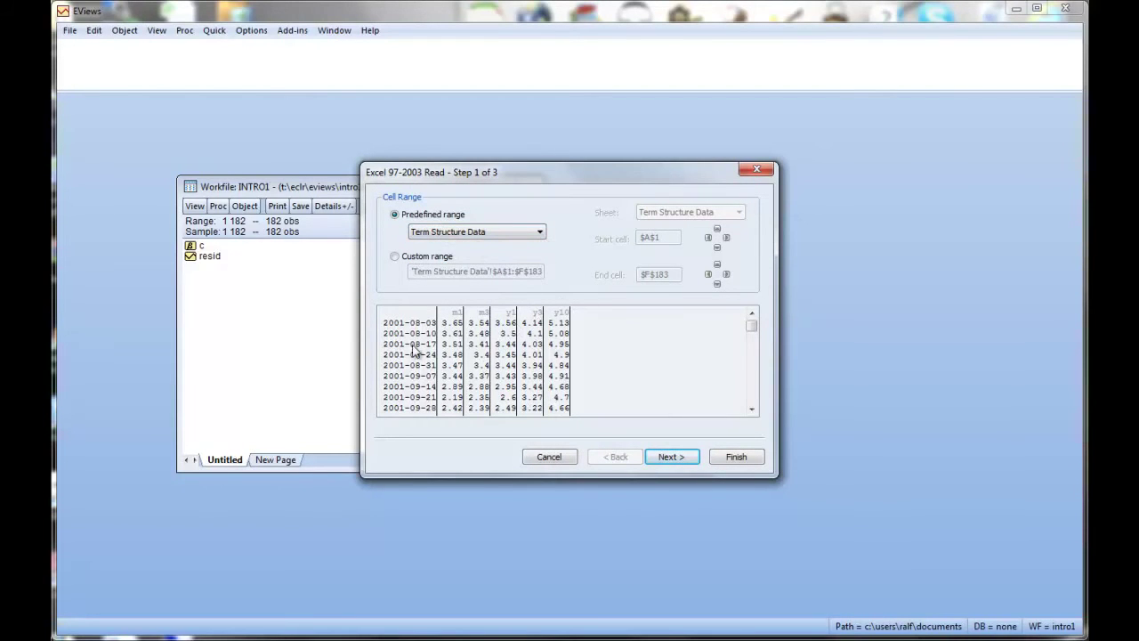
{"action": "left_click", "coordinate": [668, 459]}
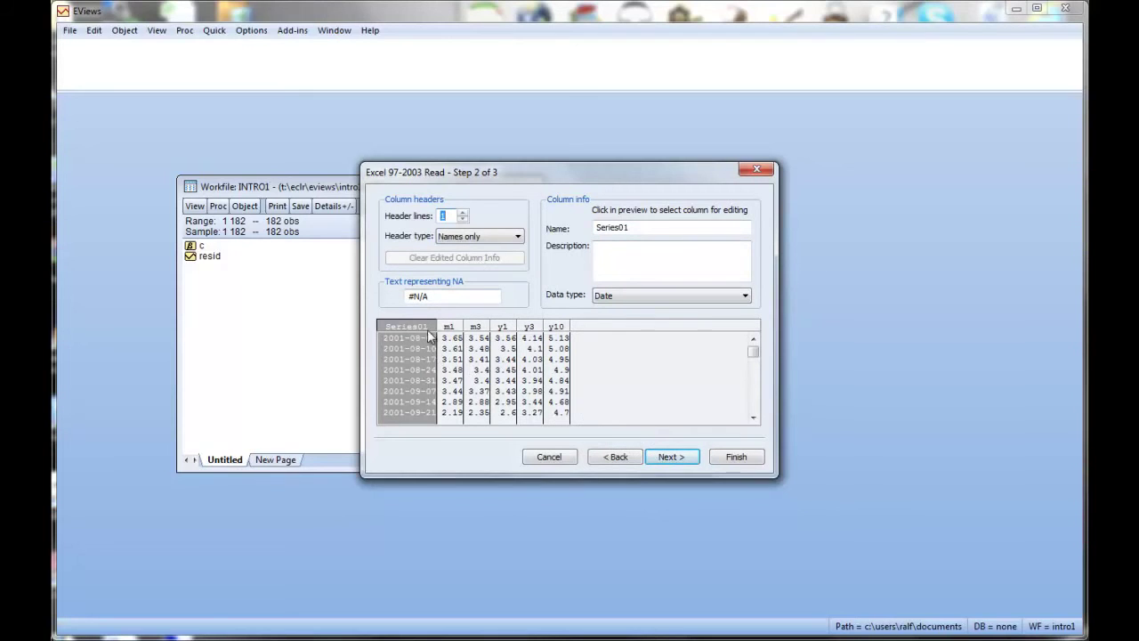
{"action": "left_click", "coordinate": [734, 458]}
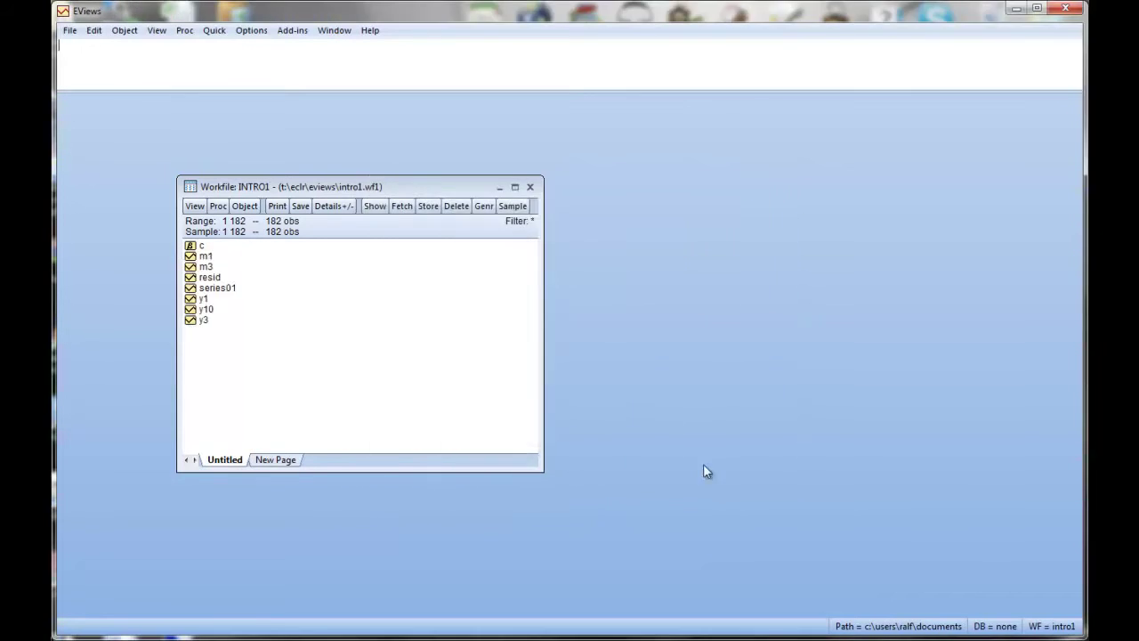
Open series01 to check that it holds the observation dates, then close it.
{"action": "right_click", "coordinate": [203, 290]}
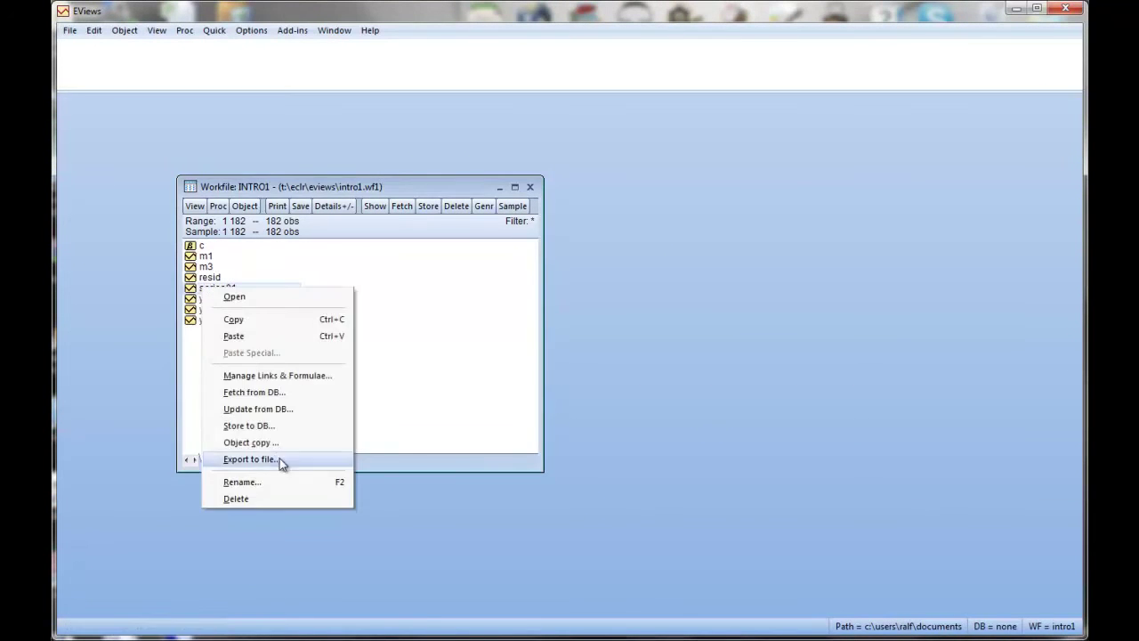
{"action": "left_click", "coordinate": [206, 297]}
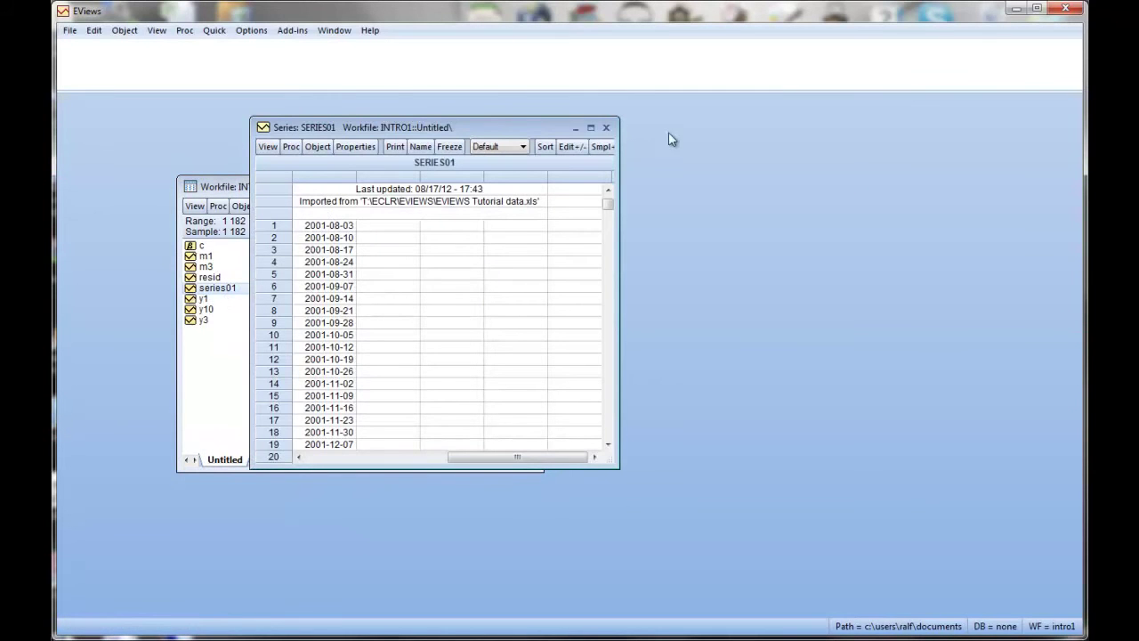
{"action": "left_click", "coordinate": [605, 128]}
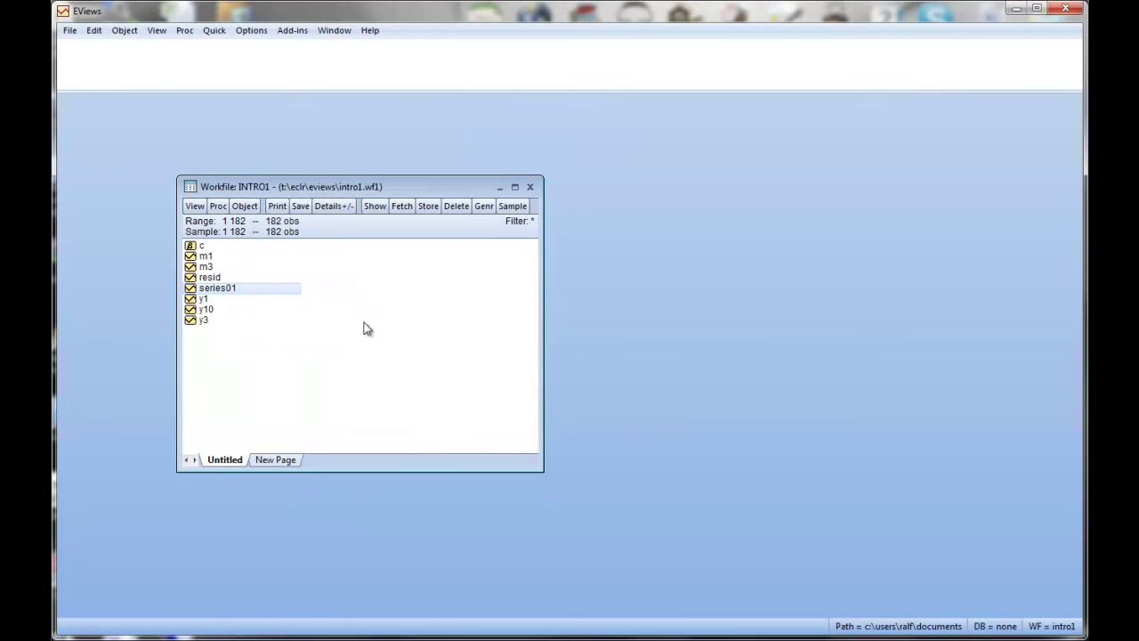
Rename series01 to dates.
{"action": "right_click", "coordinate": [216, 290]}
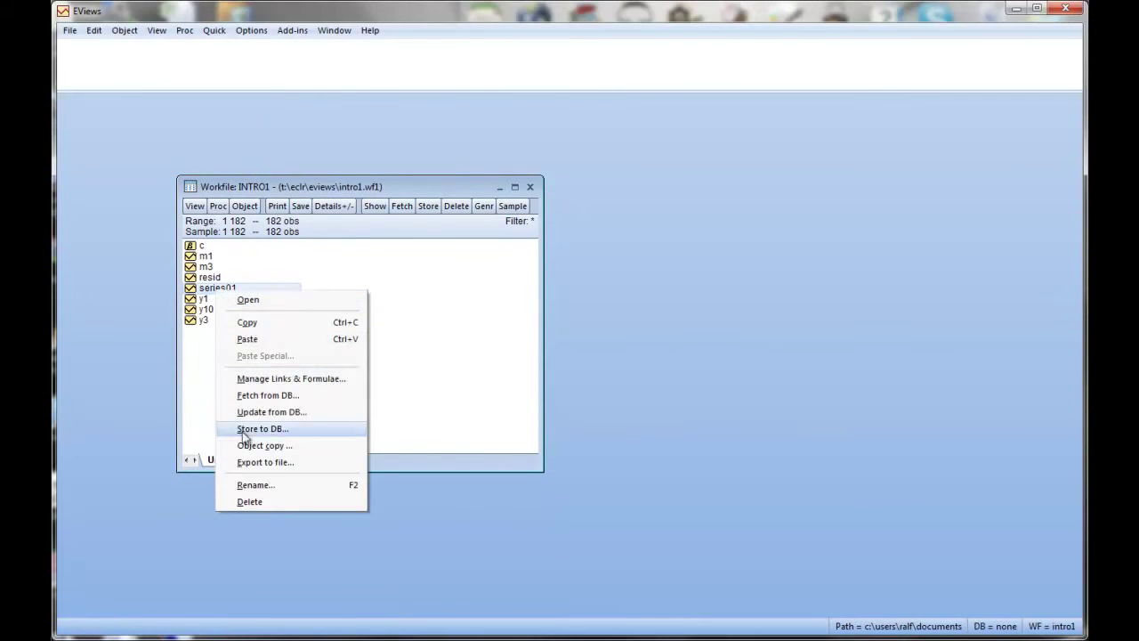
{"action": "left_click", "coordinate": [258, 489]}
{"action": "type", "text": "dates"}
{"action": "key", "text": "Return"}
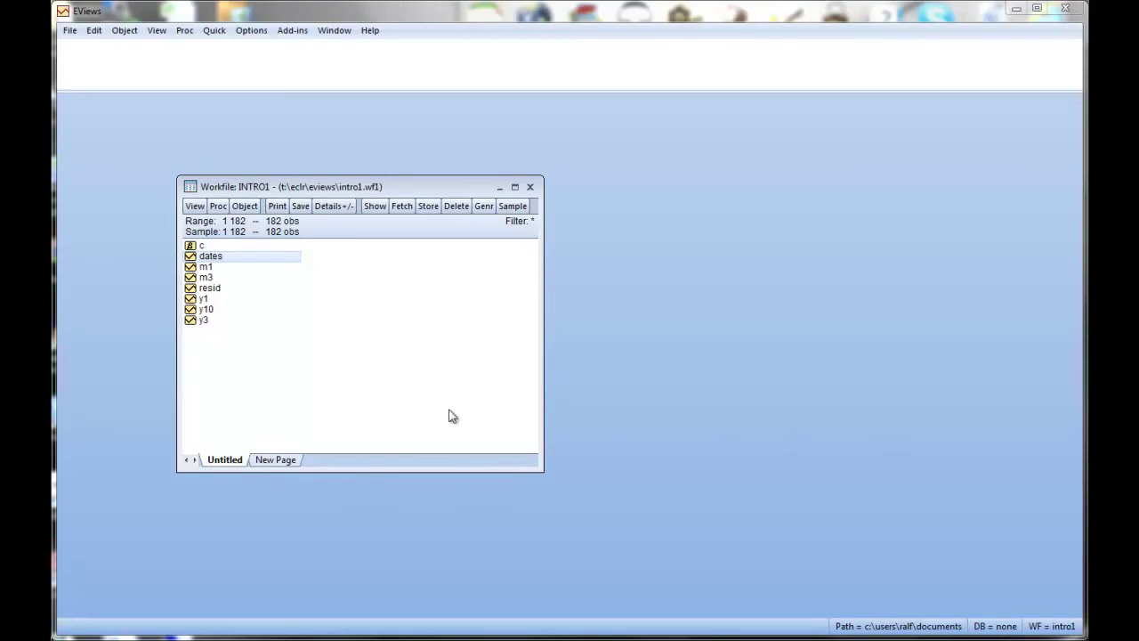
Open the m1 series and bring up its graph view options.
{"action": "double_click", "coordinate": [202, 267]}
{"action": "left_click_drag", "start_coordinate": [318, 155], "coordinate": [399, 156]}
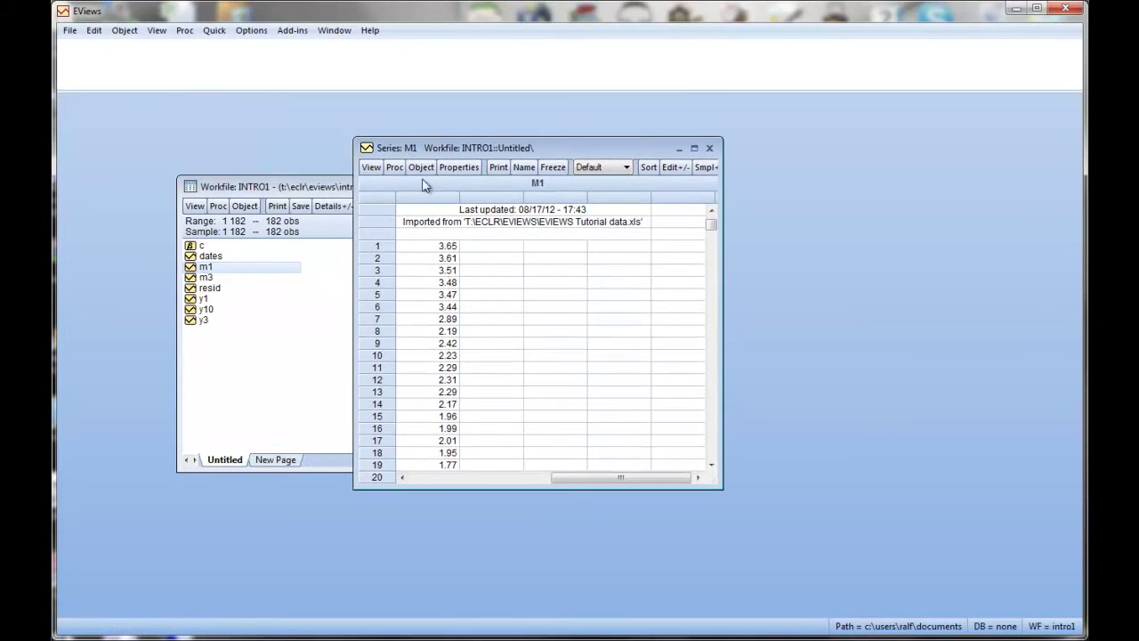
{"action": "left_click", "coordinate": [368, 167]}
{"action": "left_click", "coordinate": [532, 225]}
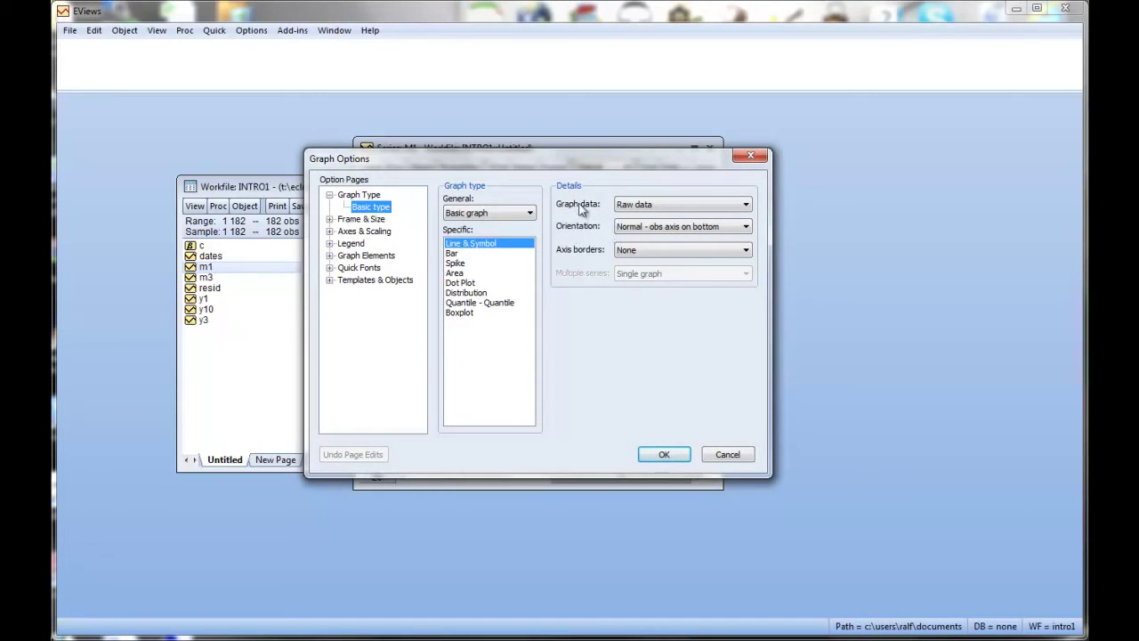
Review the Frame & Size and Legend pages, keeping a Line & Symbol graph of raw data.
{"action": "left_click", "coordinate": [330, 219]}
{"action": "left_click", "coordinate": [379, 243]}
{"action": "left_click", "coordinate": [377, 233]}
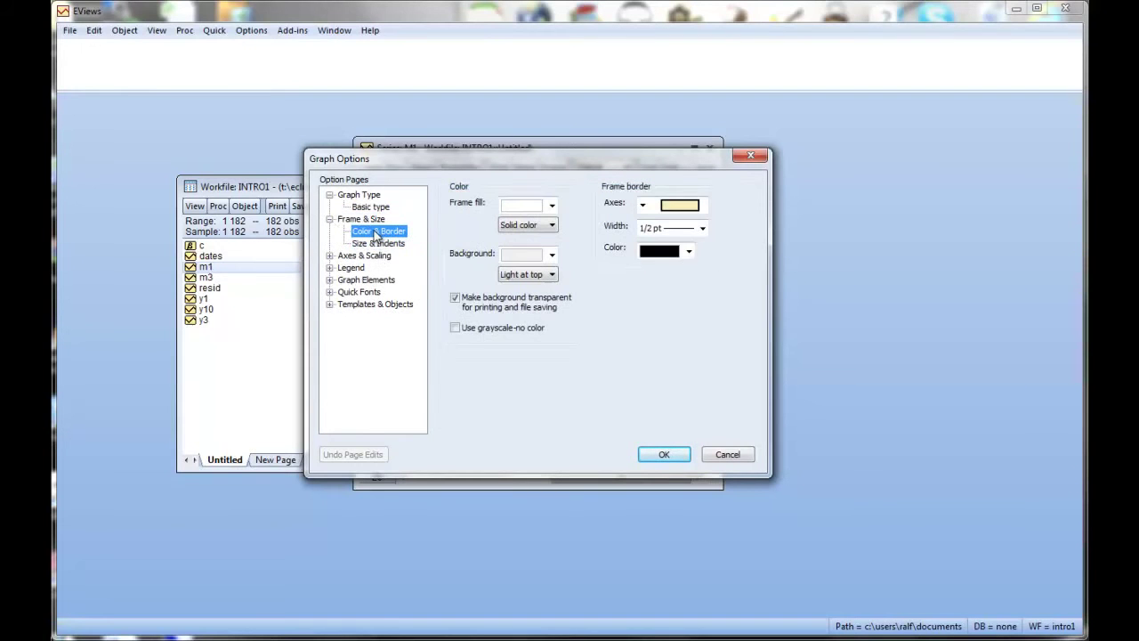
{"action": "left_click", "coordinate": [340, 268]}
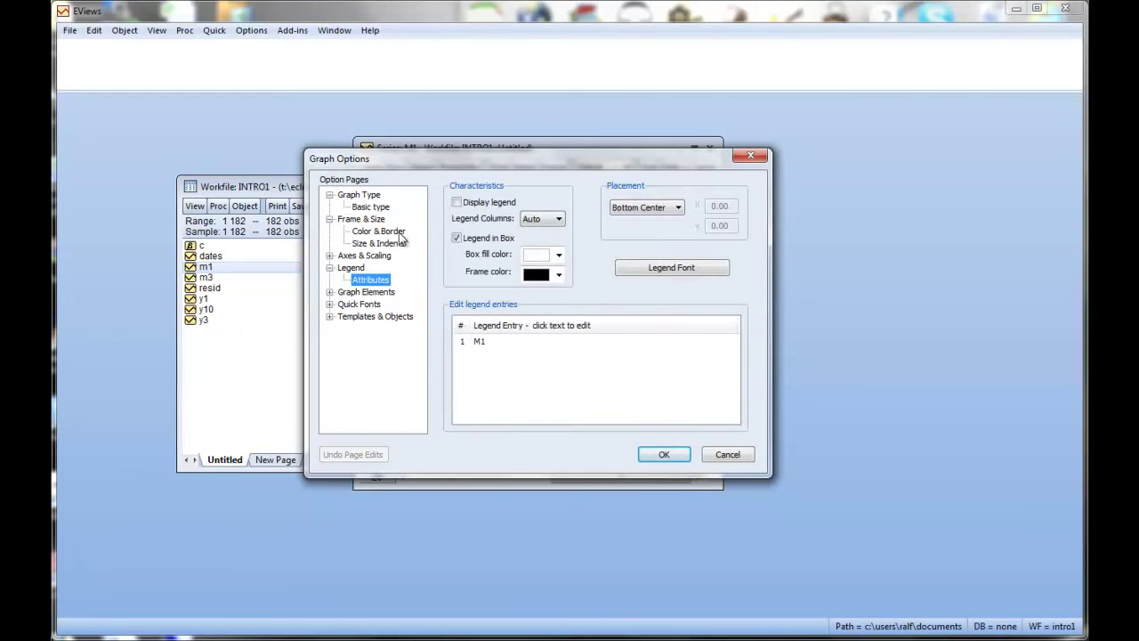
{"action": "left_click", "coordinate": [380, 209]}
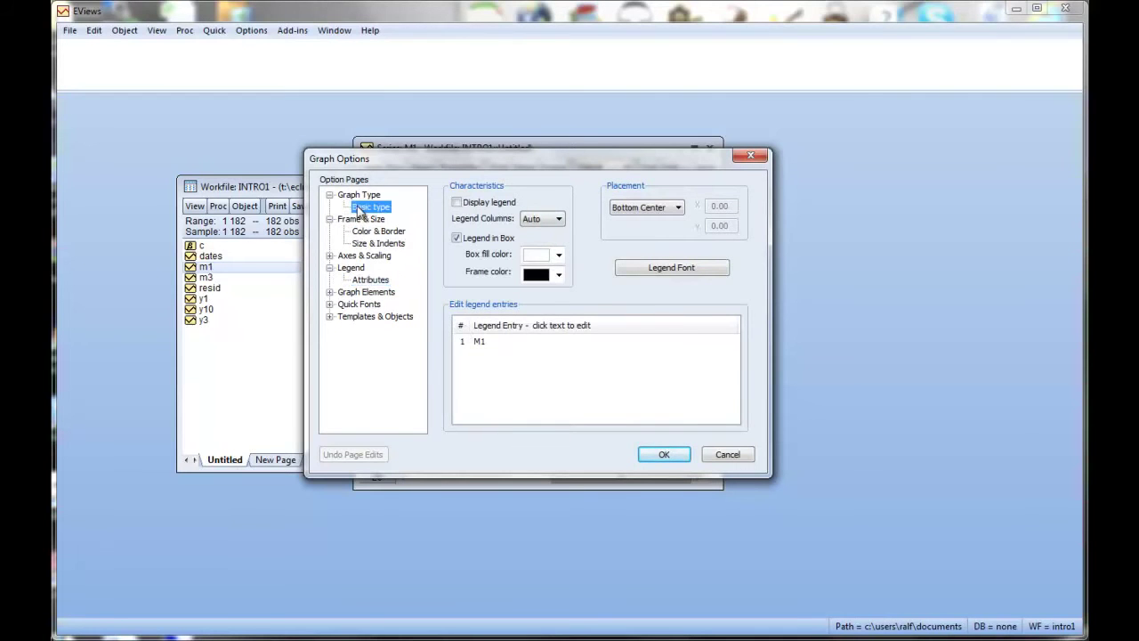
{"action": "left_click", "coordinate": [664, 454]}
{"action": "left_click_drag", "start_coordinate": [497, 156], "coordinate": [401, 136]}
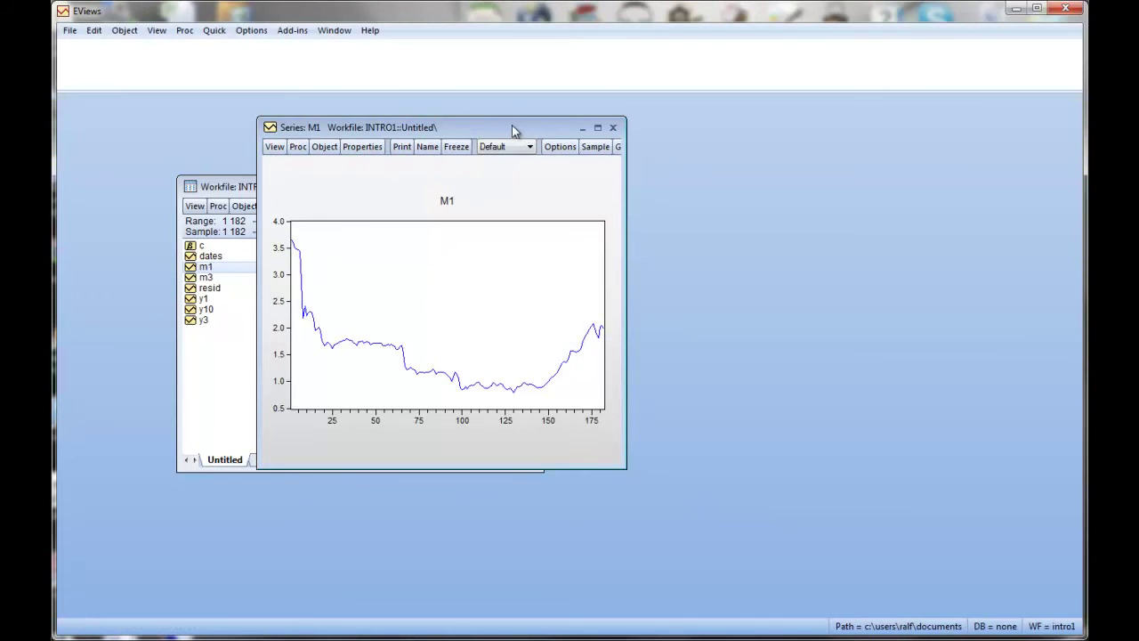
Confirm the dates series ends at observation 182, then bring the M1 graph forward.
{"action": "left_click_drag", "start_coordinate": [512, 127], "coordinate": [616, 145]}
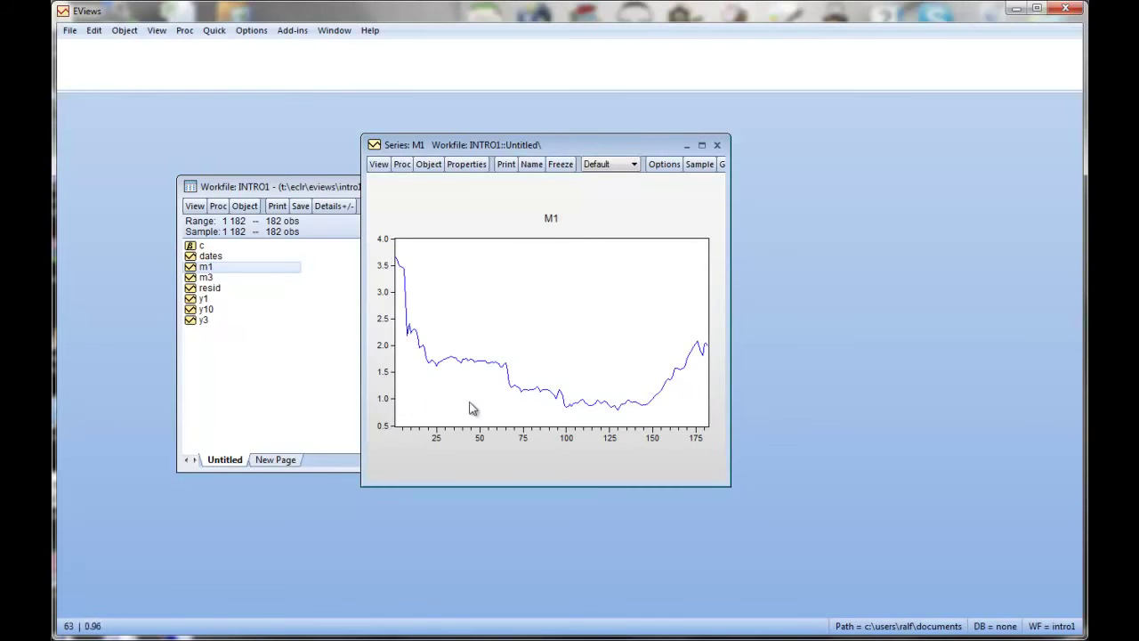
{"action": "double_click", "coordinate": [211, 256]}
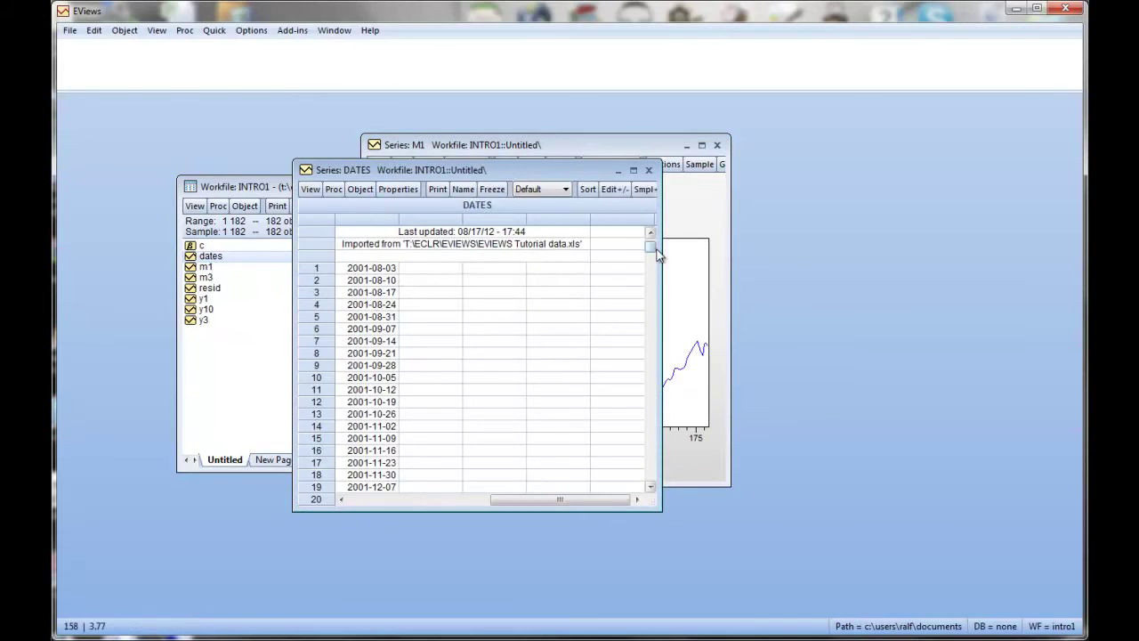
{"action": "left_click_drag", "start_coordinate": [651, 247], "coordinate": [650, 492]}
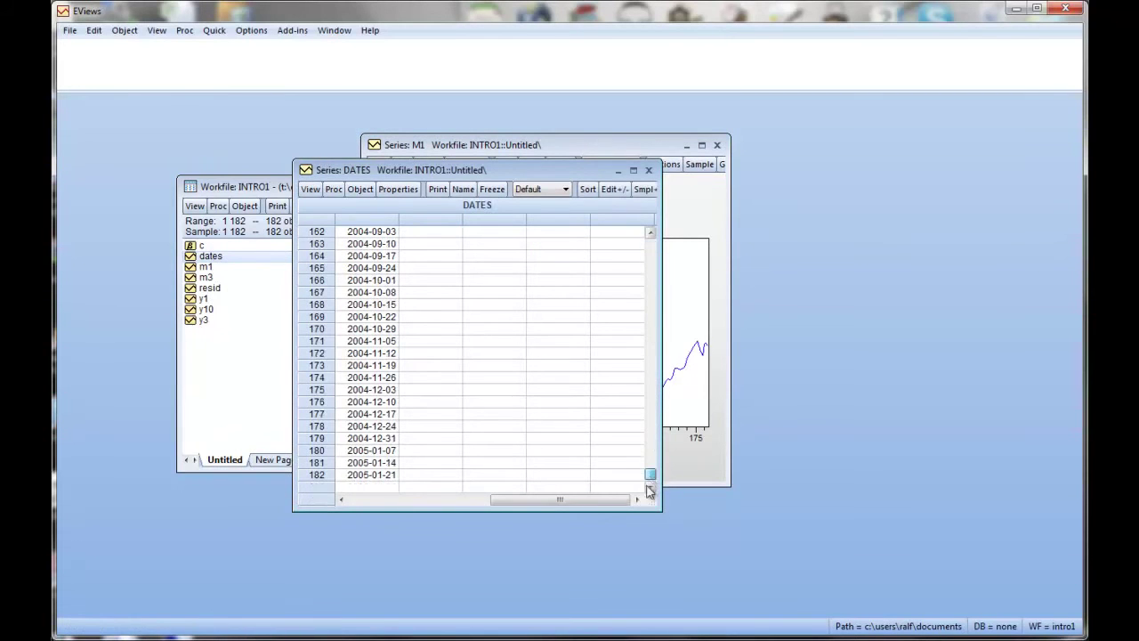
{"action": "left_click", "coordinate": [648, 169]}
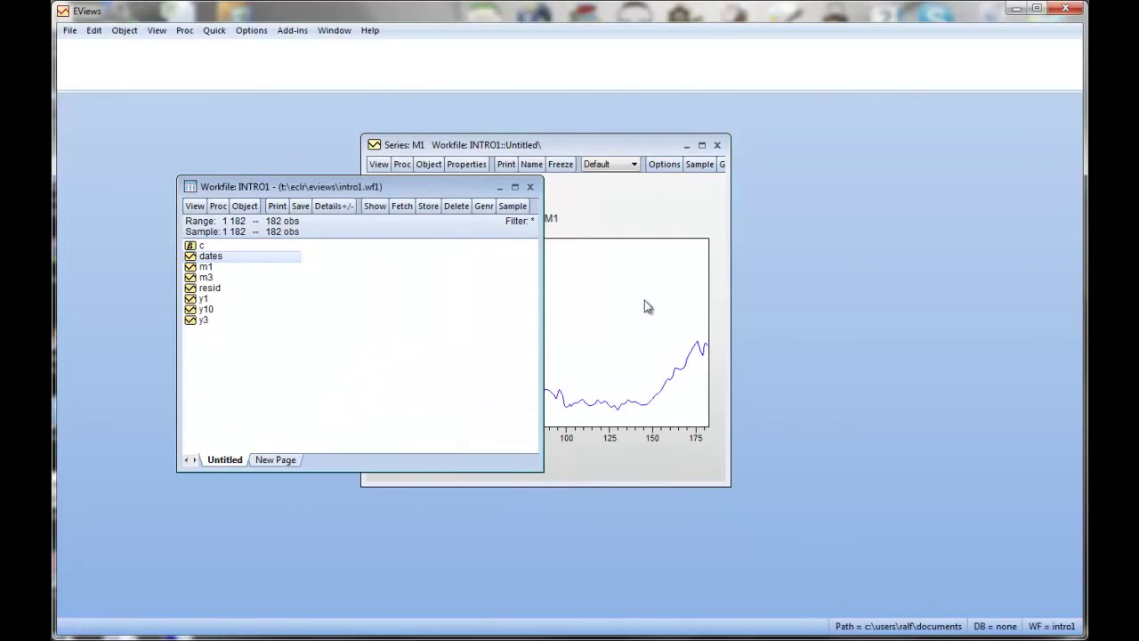
{"action": "left_click", "coordinate": [569, 139]}
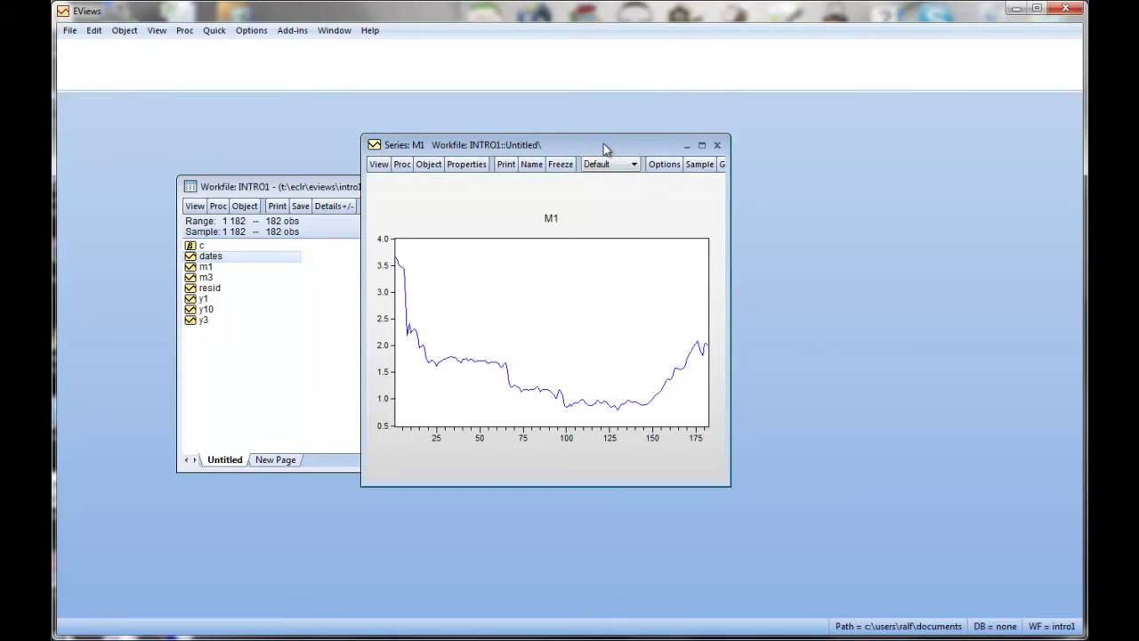
{"action": "left_click_drag", "start_coordinate": [604, 147], "coordinate": [452, 130]}
Preview M1 as Differenced and Log Dif, then switch the graph back to Raw Data.
{"action": "left_click", "coordinate": [482, 148]}
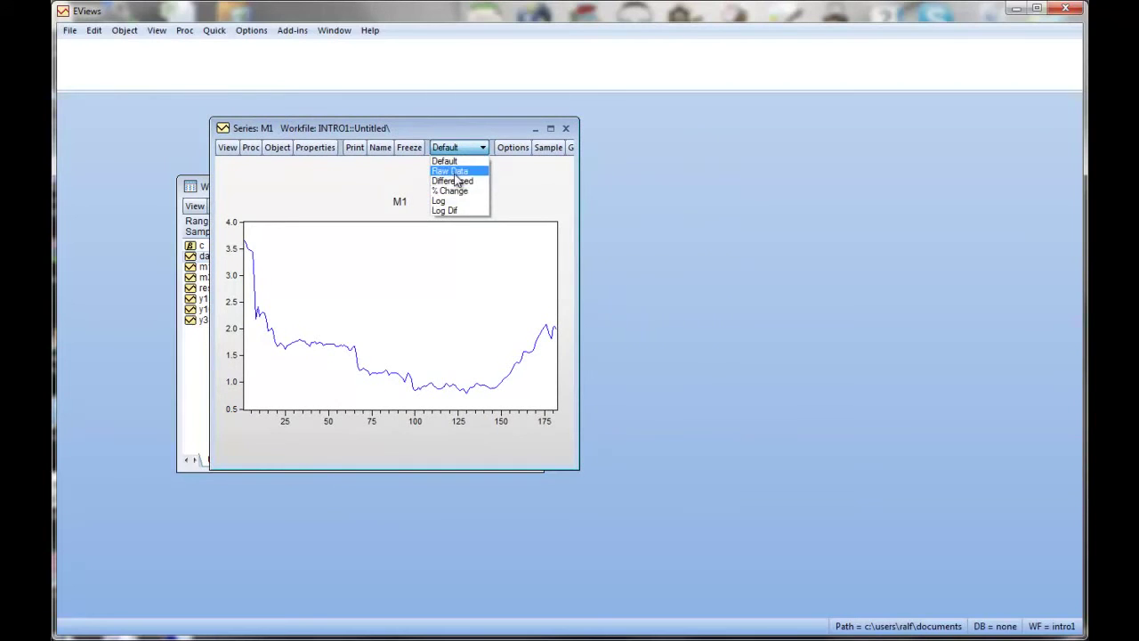
{"action": "left_click", "coordinate": [455, 180]}
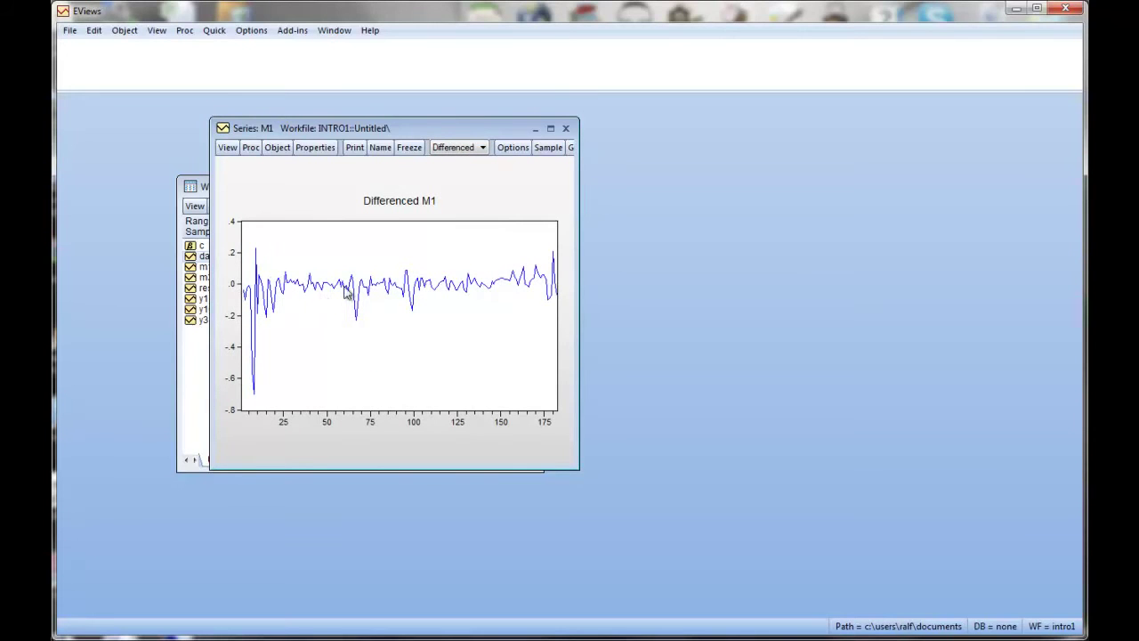
{"action": "left_click", "coordinate": [480, 148]}
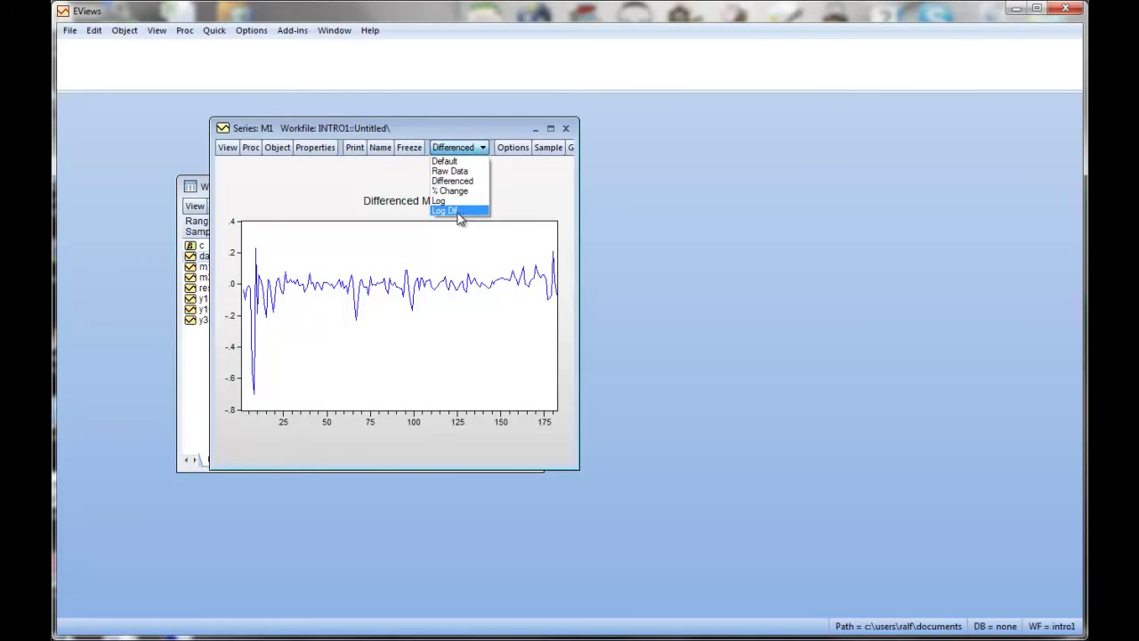
{"action": "left_click", "coordinate": [457, 212]}
{"action": "left_click", "coordinate": [481, 150]}
{"action": "left_click", "coordinate": [453, 171]}
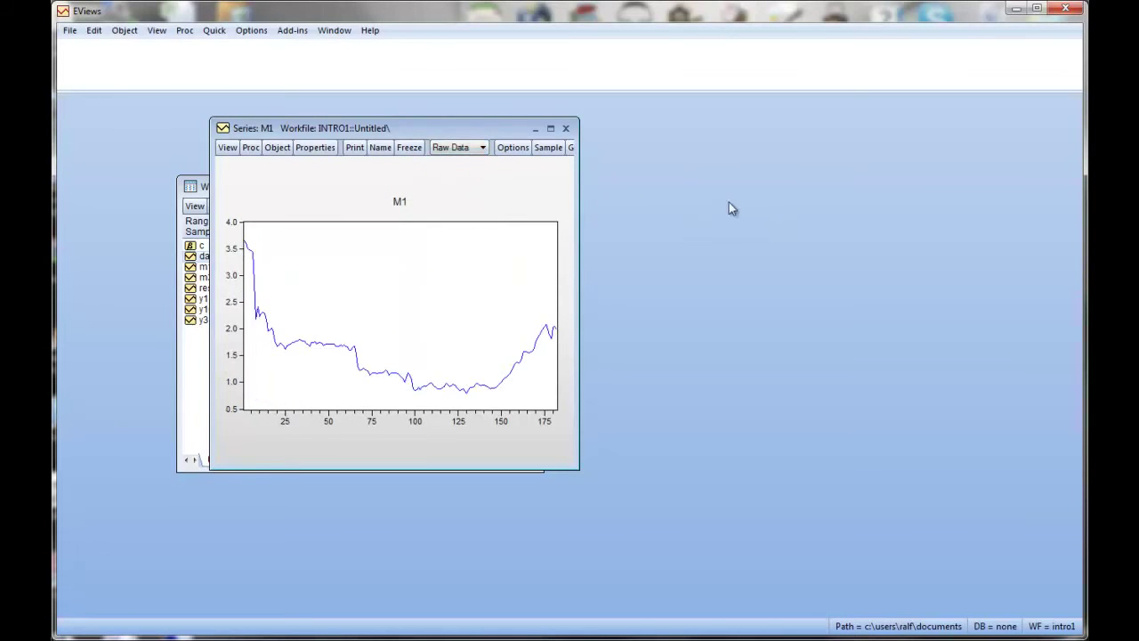
{"action": "left_click_drag", "start_coordinate": [512, 128], "coordinate": [657, 149]}
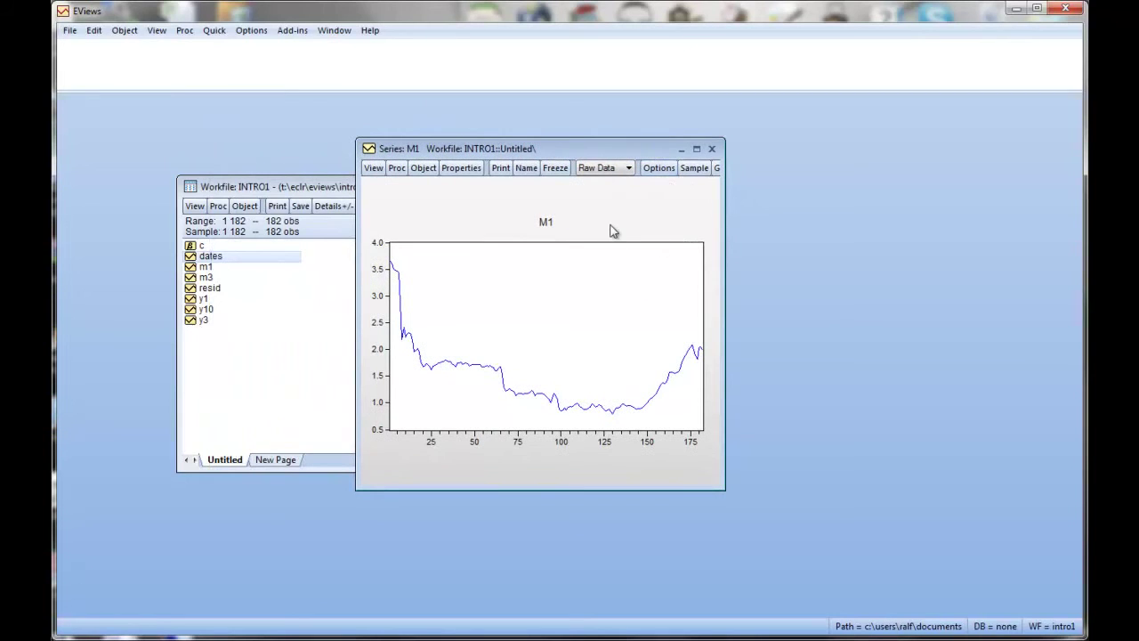
Close M1 and open m1, m3, y1, y3 and y10 together as a group.
{"action": "left_click", "coordinate": [712, 149]}
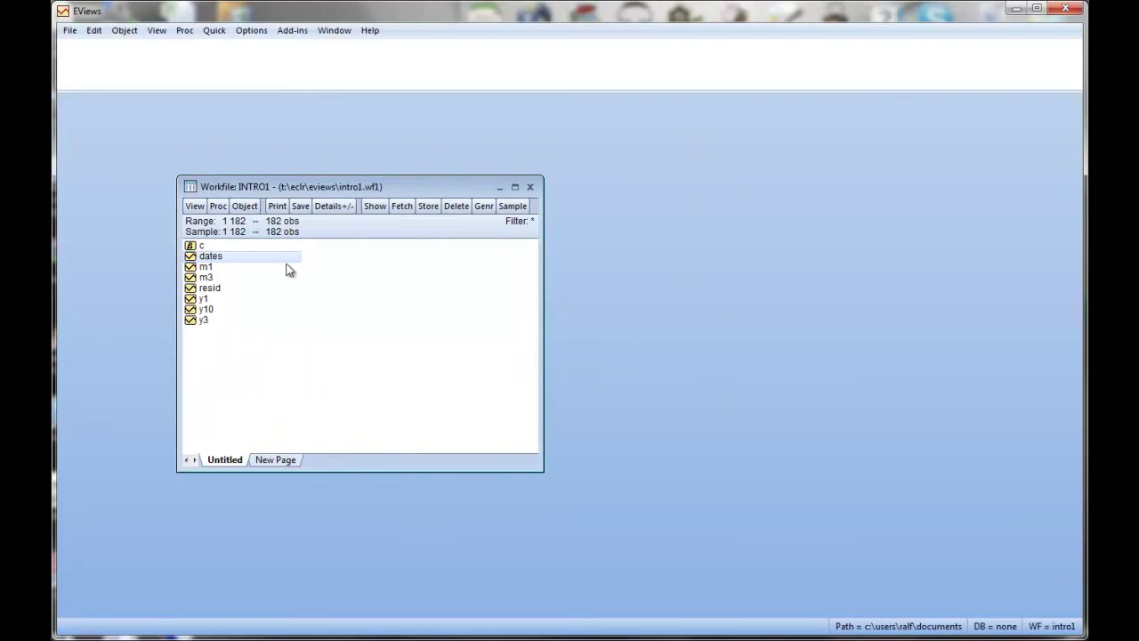
{"action": "left_click", "coordinate": [214, 267]}
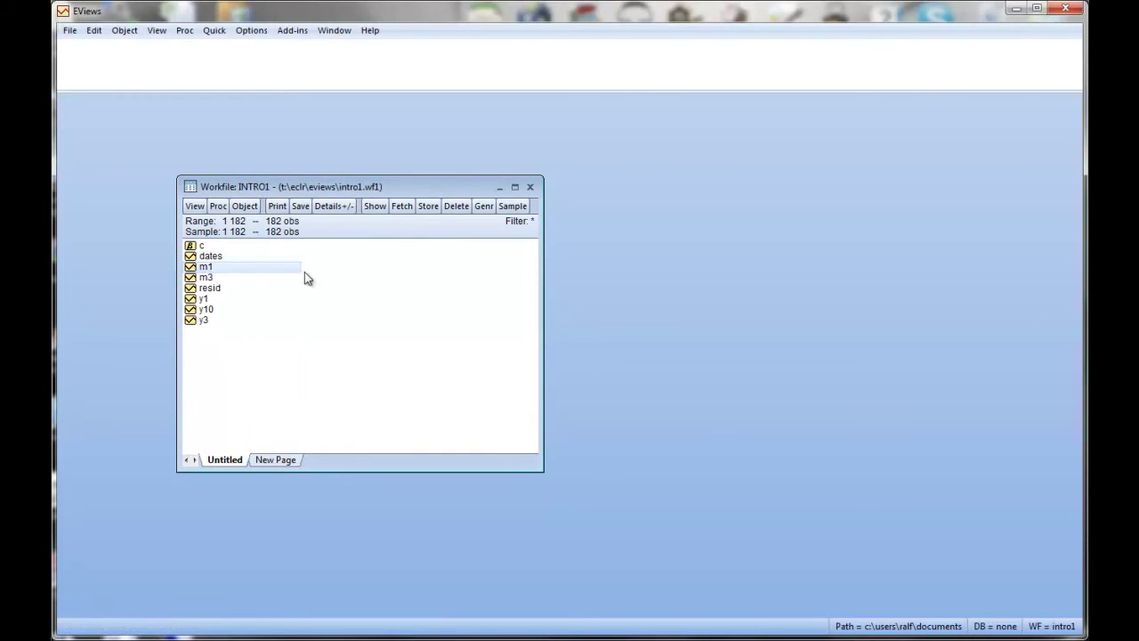
{"action": "left_click", "coordinate": [213, 278], "text": "ctrl"}
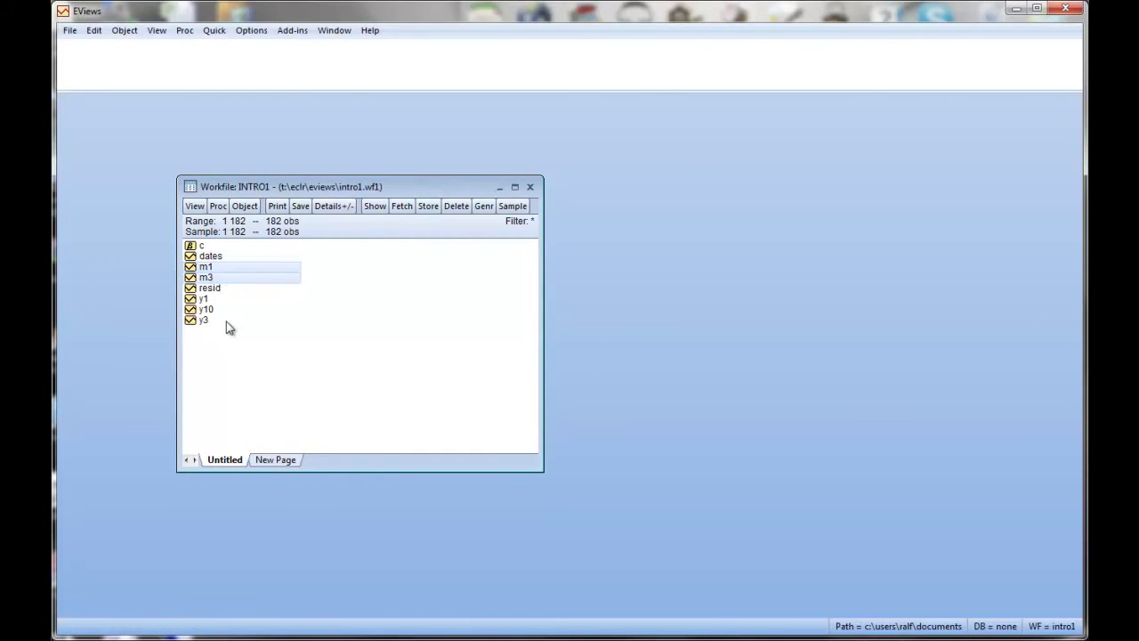
{"action": "left_click", "coordinate": [207, 300], "text": "ctrl"}
{"action": "left_click", "coordinate": [207, 321], "text": "ctrl"}
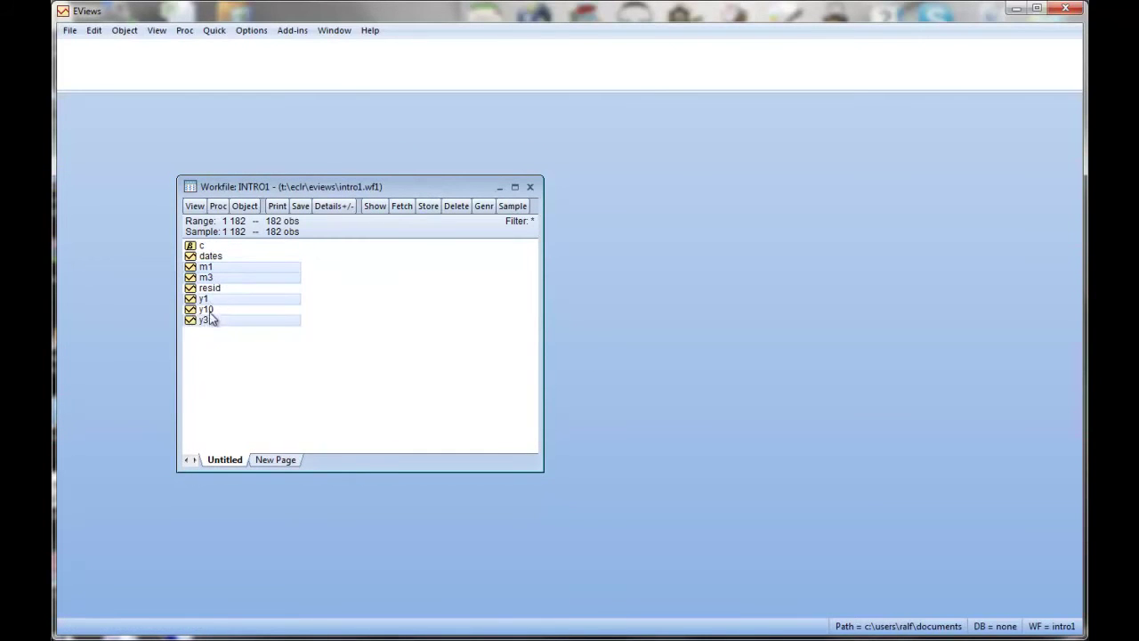
{"action": "left_click", "coordinate": [208, 311], "text": "ctrl"}
{"action": "right_click", "coordinate": [208, 312]}
{"action": "mouse_move", "coordinate": [259, 323]}
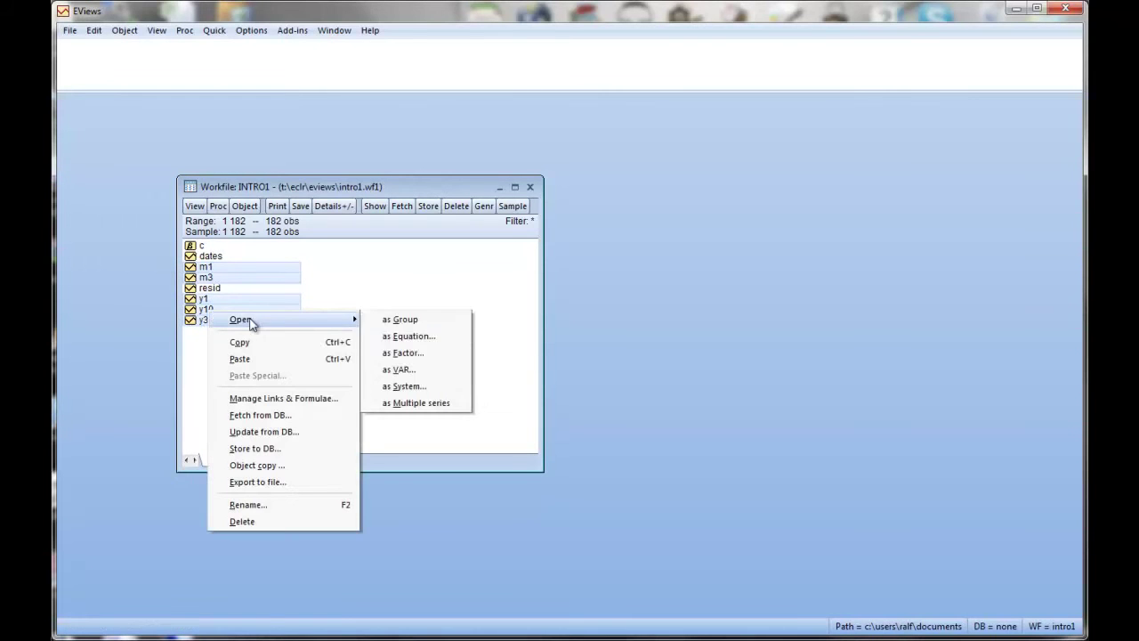
{"action": "left_click", "coordinate": [400, 319]}
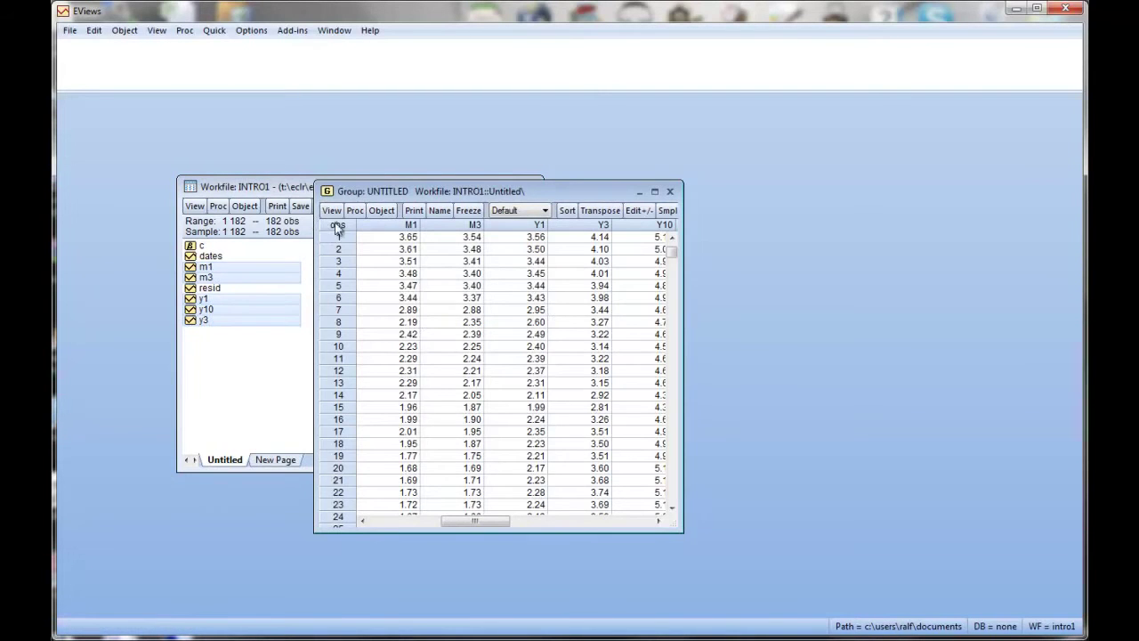
Graph the group as a default line graph of raw data.
{"action": "left_click", "coordinate": [332, 213]}
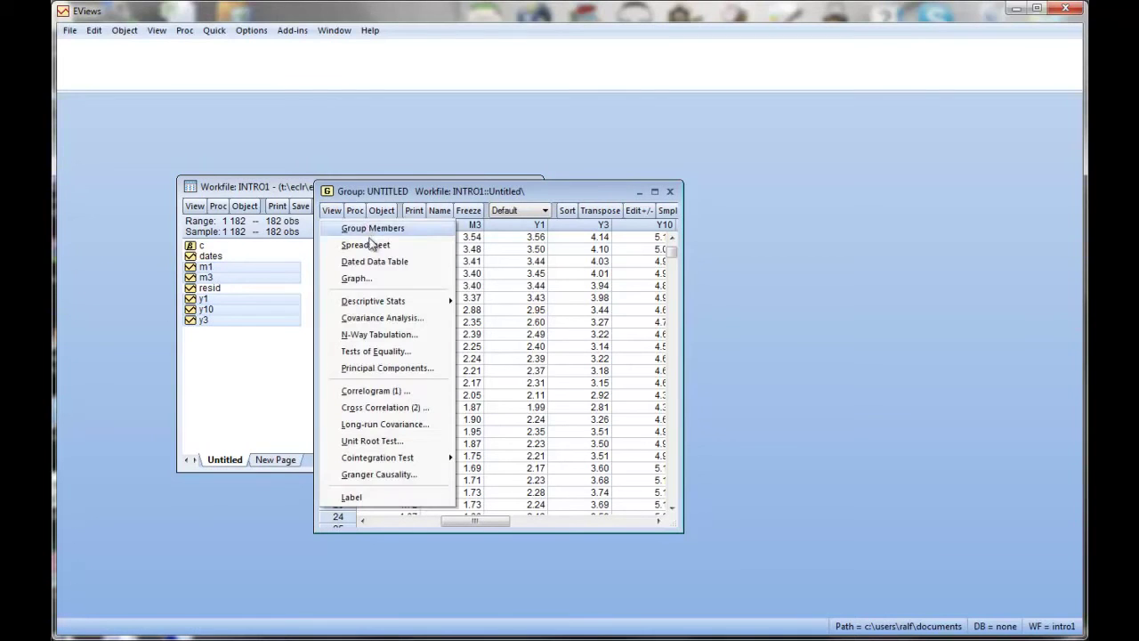
{"action": "left_click", "coordinate": [356, 278]}
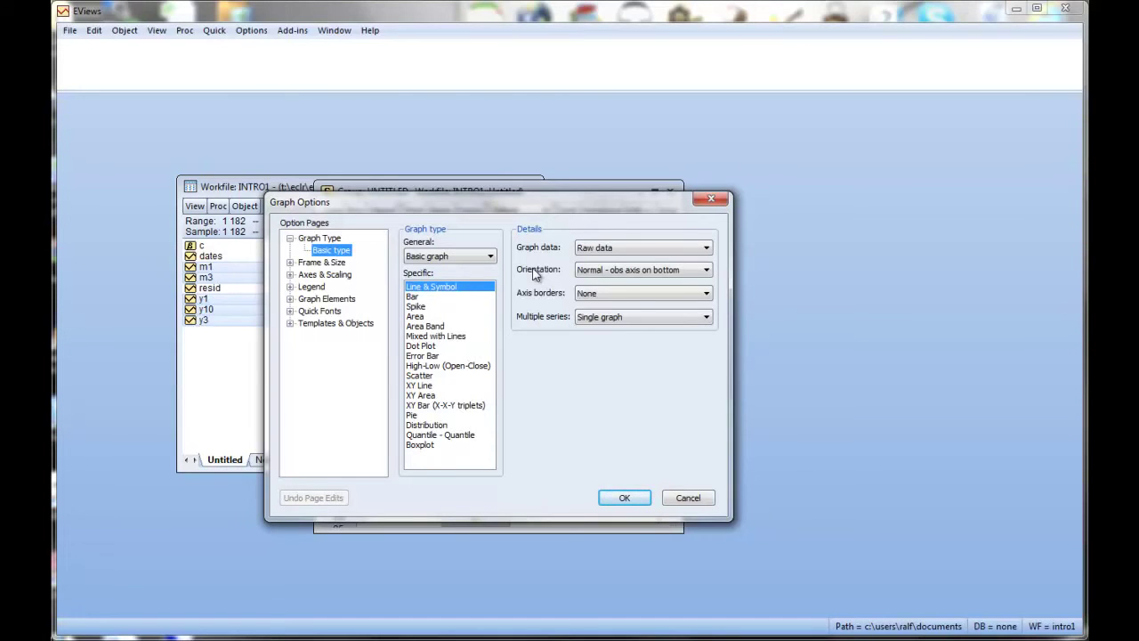
{"action": "left_click", "coordinate": [640, 499]}
Widen and maximize the group graph to examine it, then restore the window.
{"action": "left_click_drag", "start_coordinate": [527, 197], "coordinate": [480, 148]}
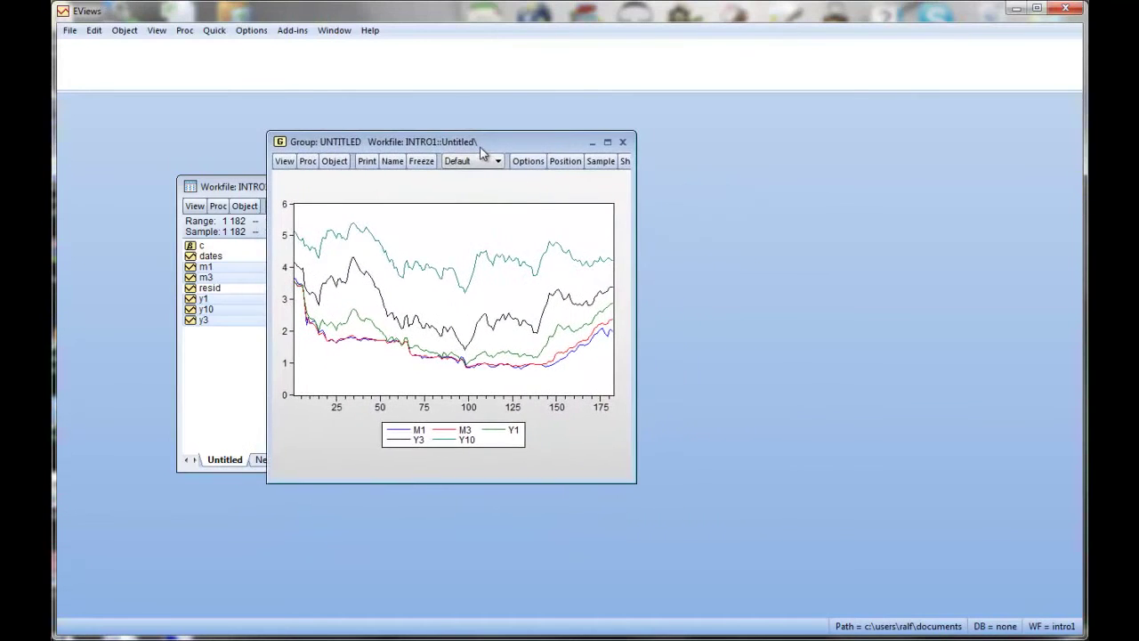
{"action": "left_click_drag", "start_coordinate": [638, 293], "coordinate": [745, 286]}
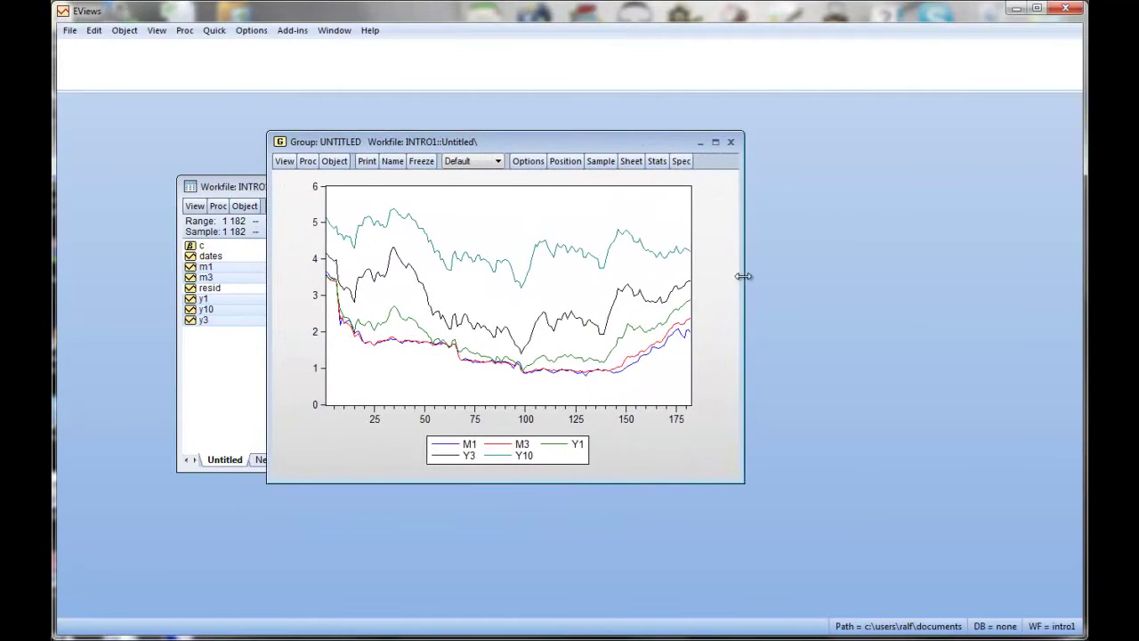
{"action": "left_click", "coordinate": [715, 143]}
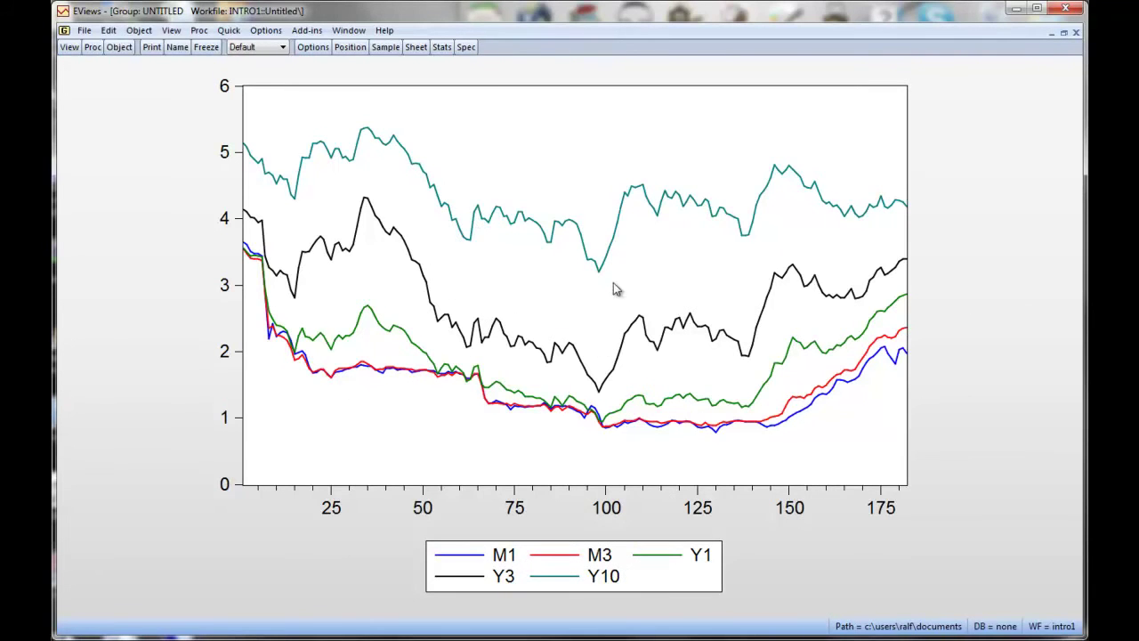
{"action": "mouse_move", "coordinate": [647, 238]}
{"action": "left_click", "coordinate": [1063, 33]}
Close the untitled group and confirm deleting it.
{"action": "left_click_drag", "start_coordinate": [674, 151], "coordinate": [761, 205]}
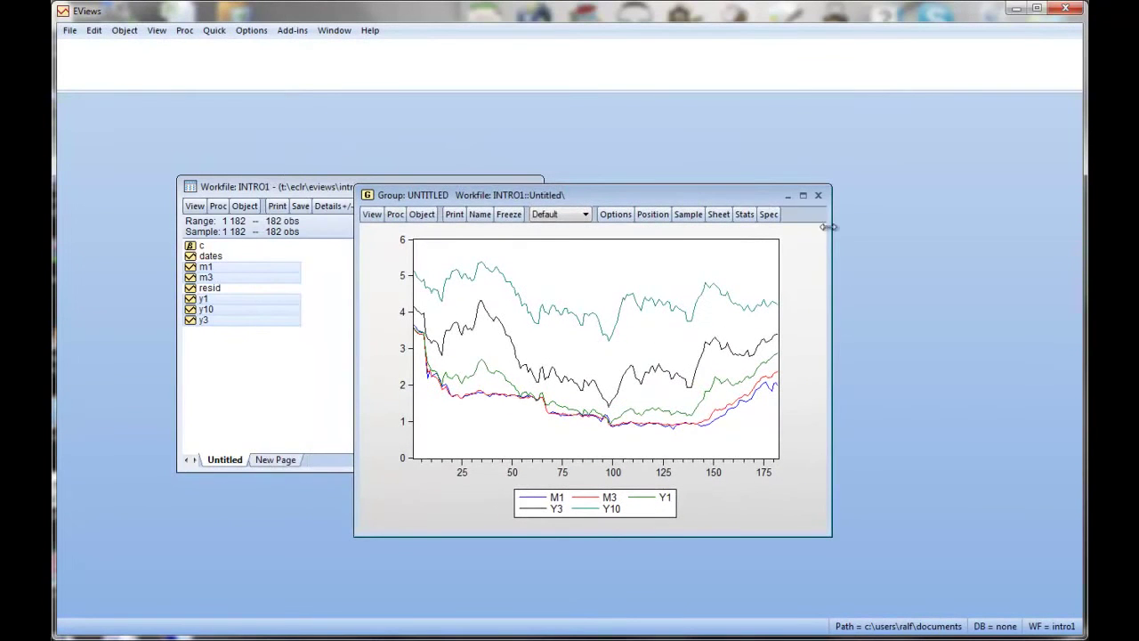
{"action": "left_click", "coordinate": [818, 196]}
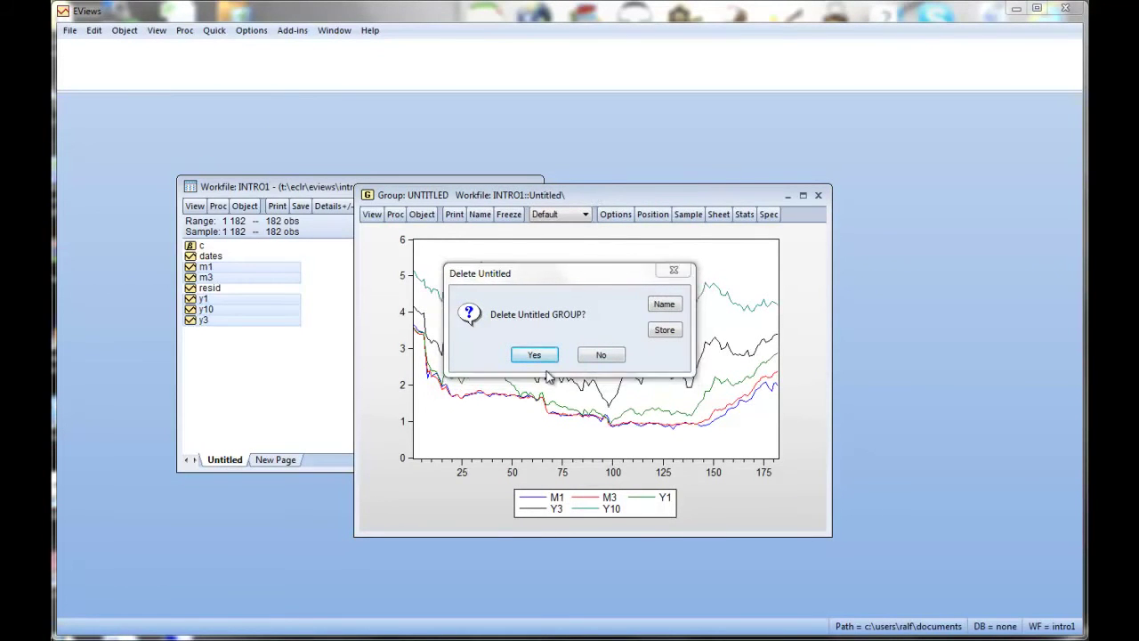
{"action": "left_click", "coordinate": [547, 355]}
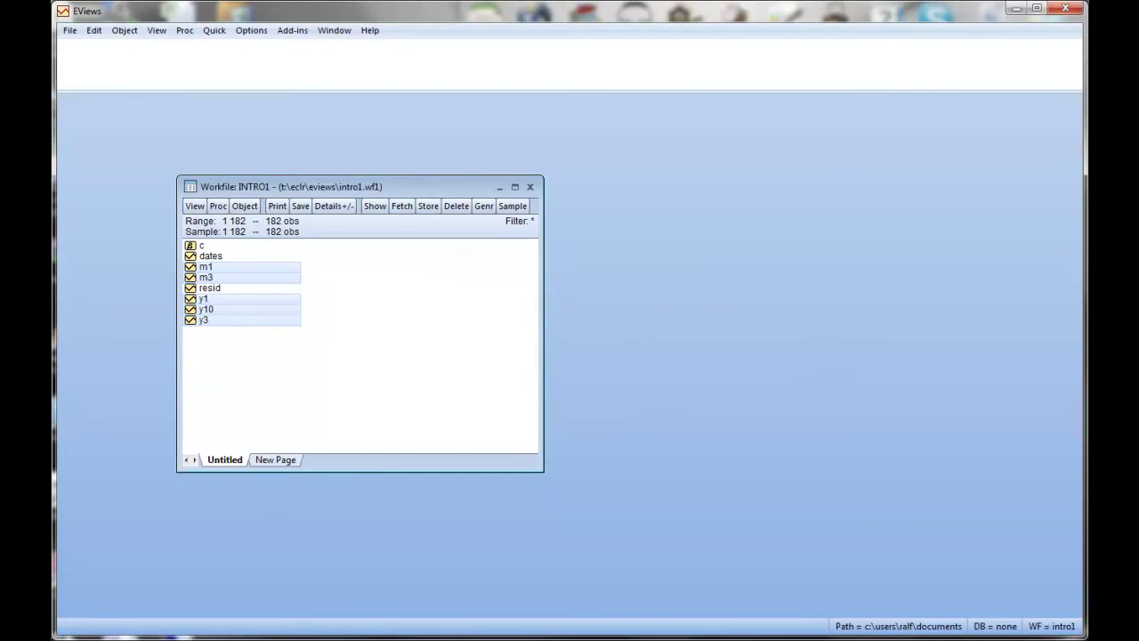
{"action": "key", "text": "alt+Tab"}
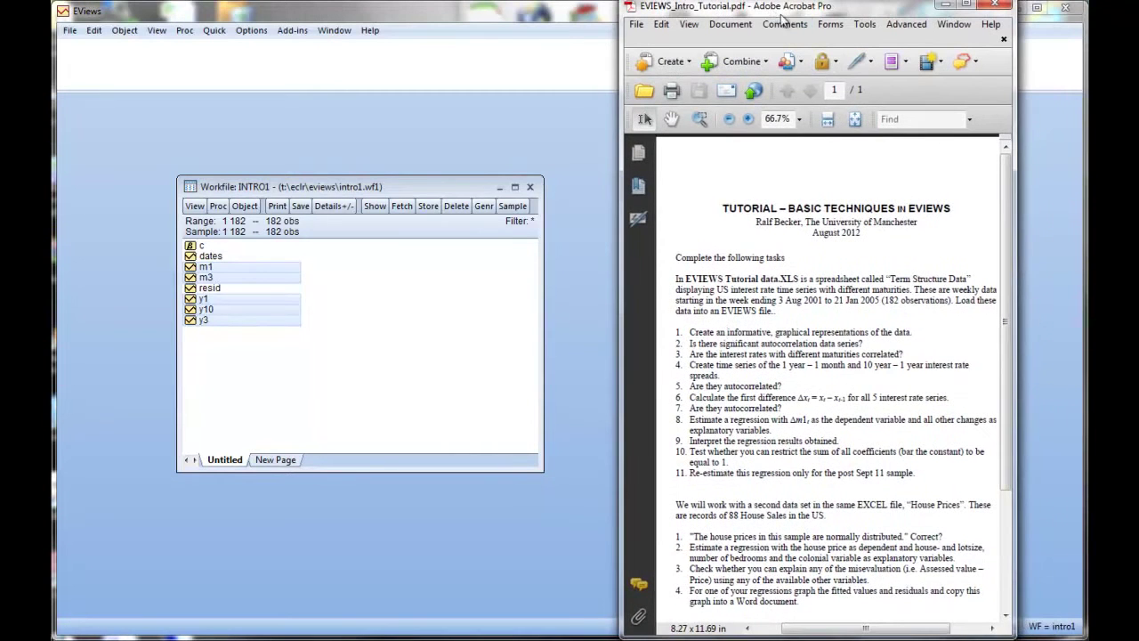
{"action": "left_click", "coordinate": [749, 119]}
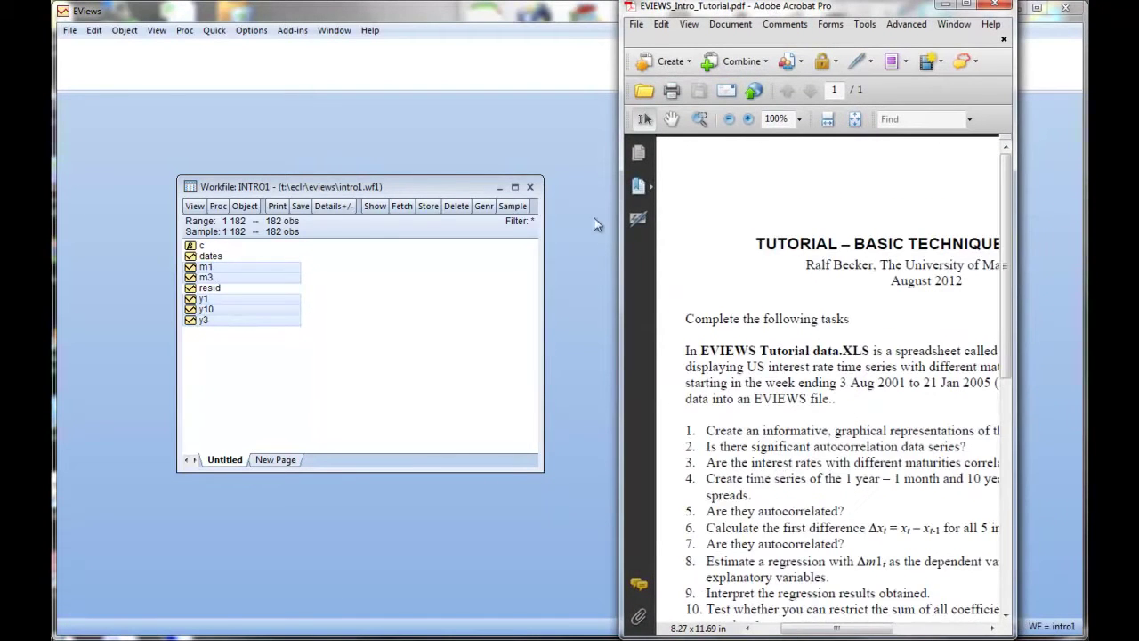
{"action": "left_click_drag", "start_coordinate": [620, 246], "coordinate": [216, 255]}
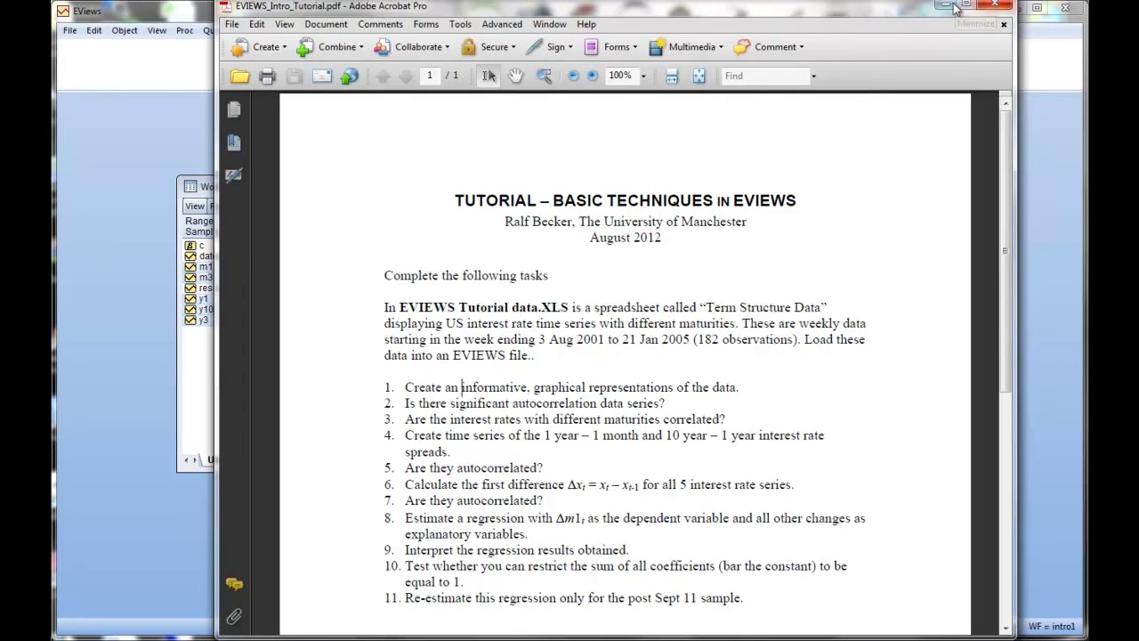
{"action": "left_click", "coordinate": [992, 7]}
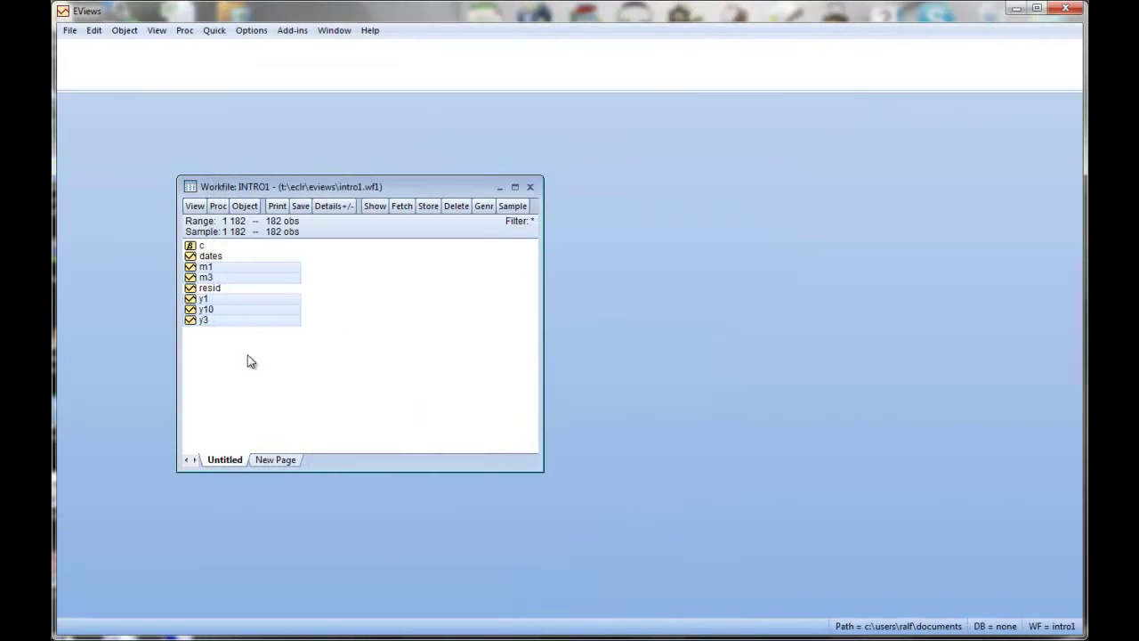
Open the selected m1, m3, y1, y3 and y10 series as a group.
{"action": "right_click", "coordinate": [213, 276]}
{"action": "mouse_move", "coordinate": [279, 284]}
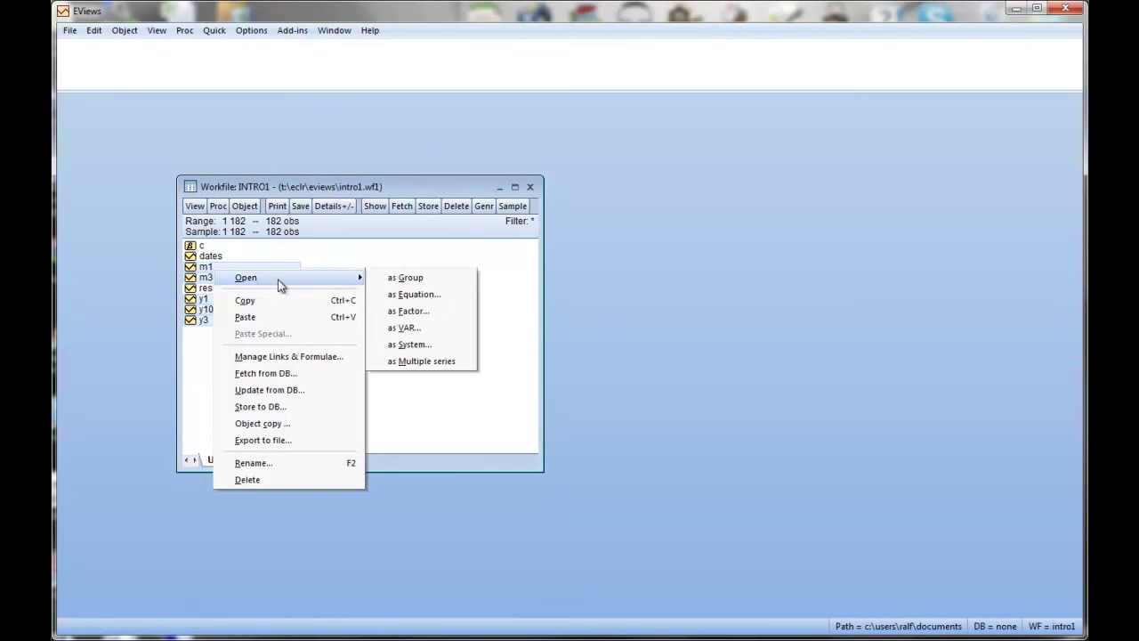
{"action": "left_click", "coordinate": [425, 277]}
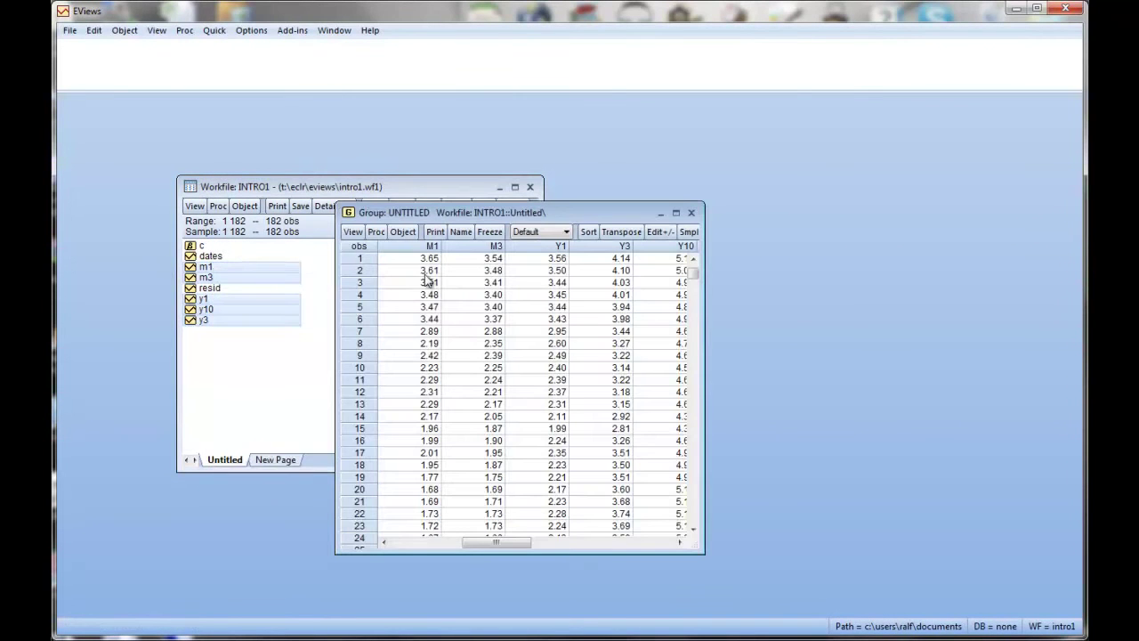
Show M1's level correlogram over 36 lags and enlarge its window.
{"action": "left_click", "coordinate": [351, 233]}
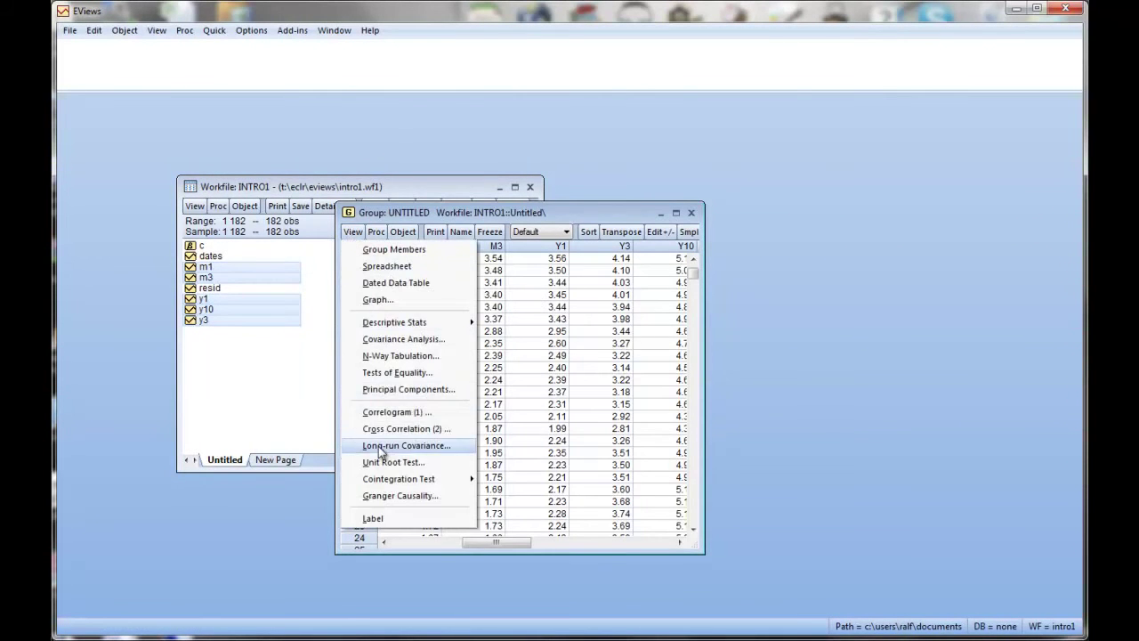
{"action": "left_click", "coordinate": [393, 414]}
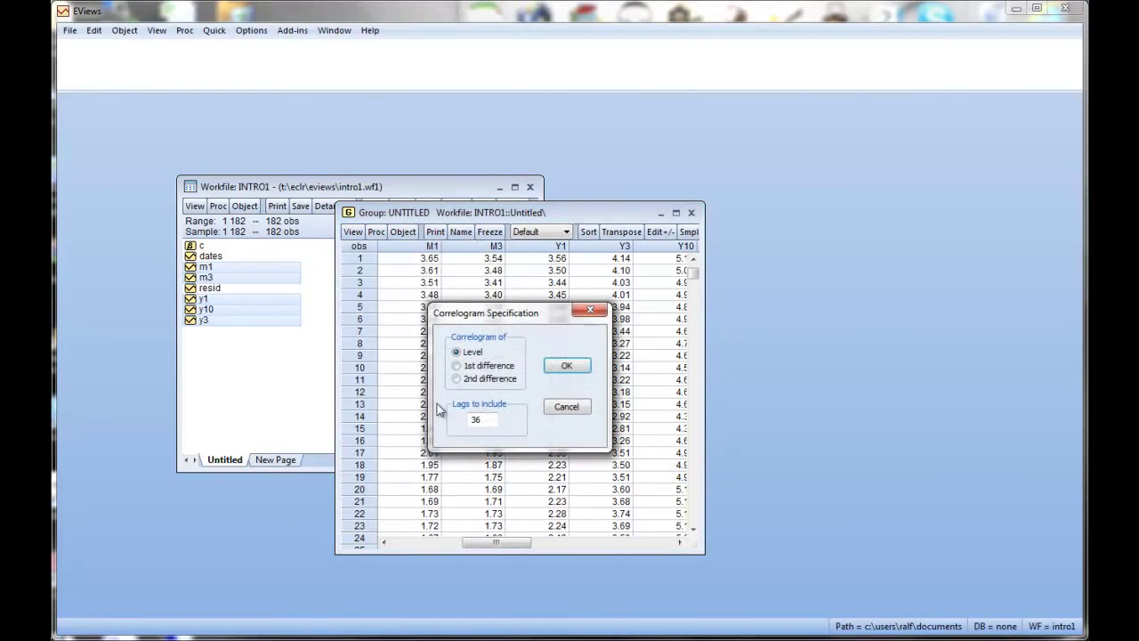
{"action": "left_click", "coordinate": [565, 370]}
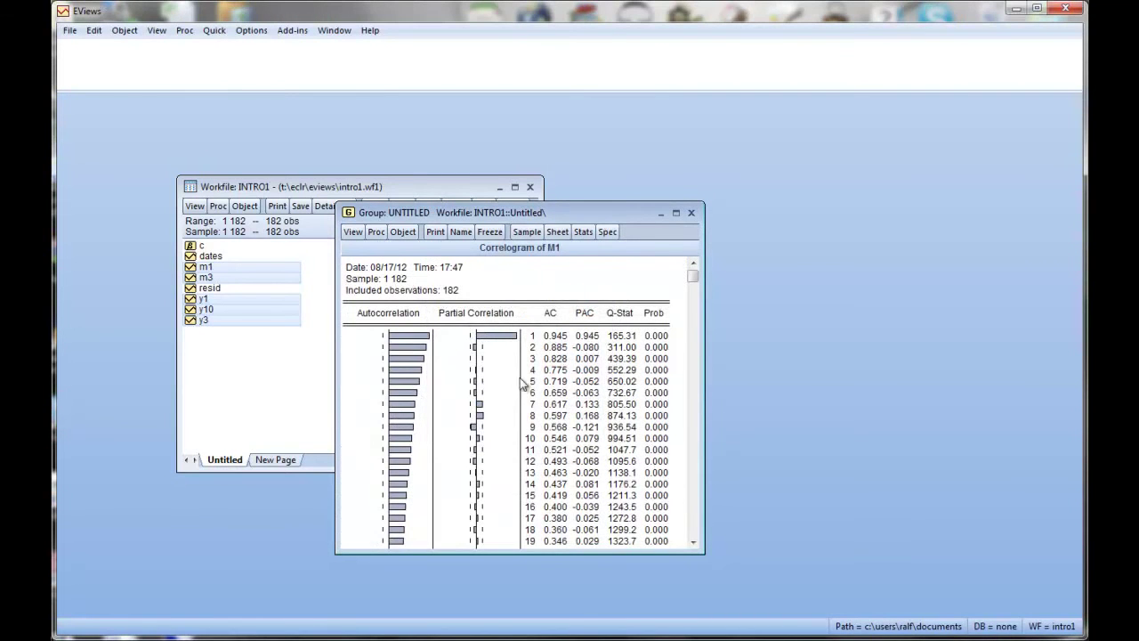
{"action": "left_click_drag", "start_coordinate": [602, 213], "coordinate": [423, 111]}
{"action": "left_click_drag", "start_coordinate": [523, 446], "coordinate": [636, 567]}
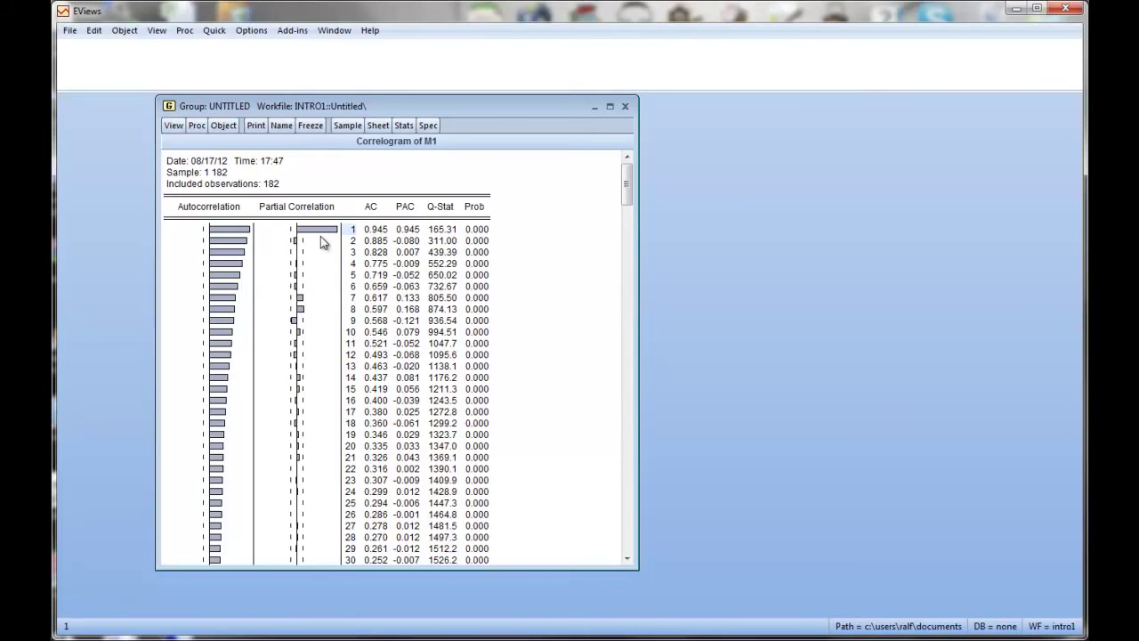
Inspect the full lag-1 and lag-30 autocorrelation values in the M1 correlogram.
{"action": "left_click", "coordinate": [372, 231]}
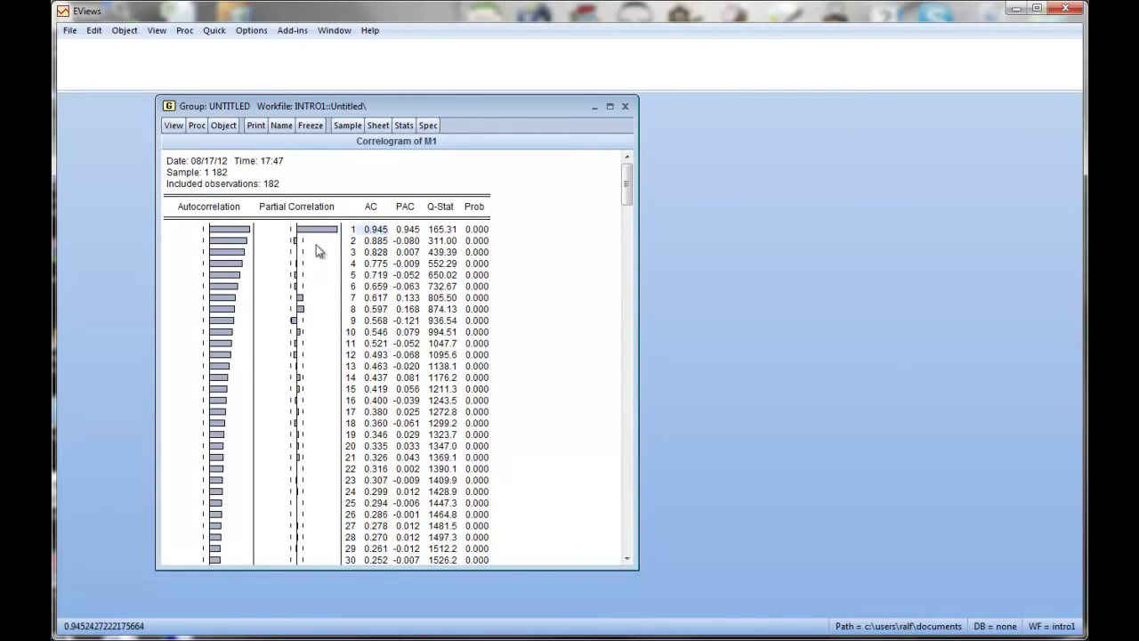
{"action": "left_click", "coordinate": [224, 233]}
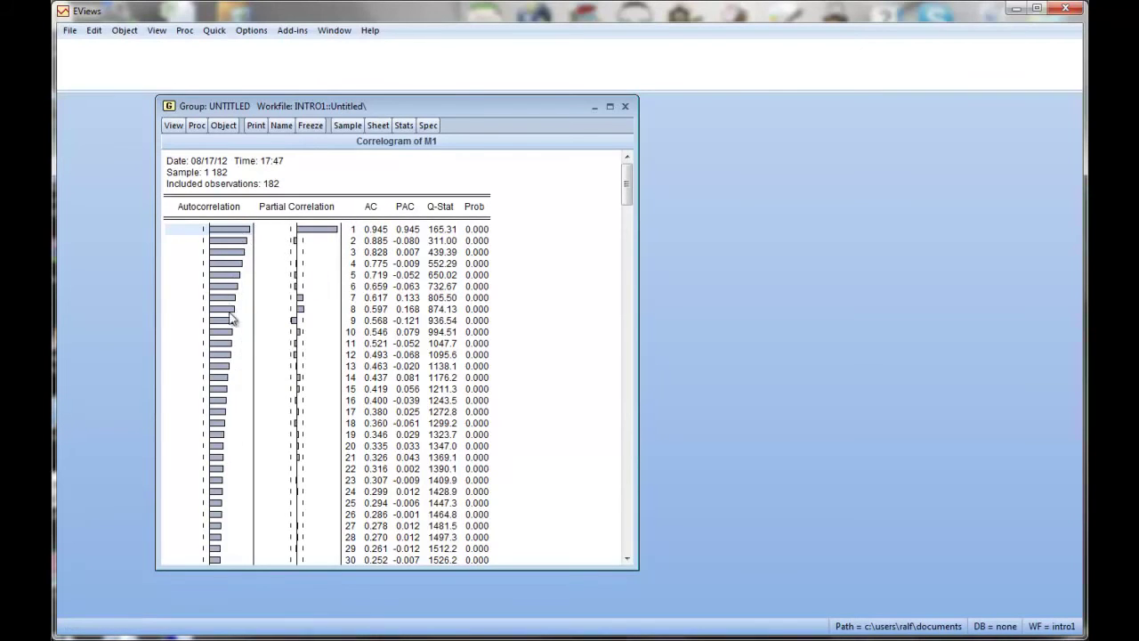
{"action": "left_click", "coordinate": [377, 560]}
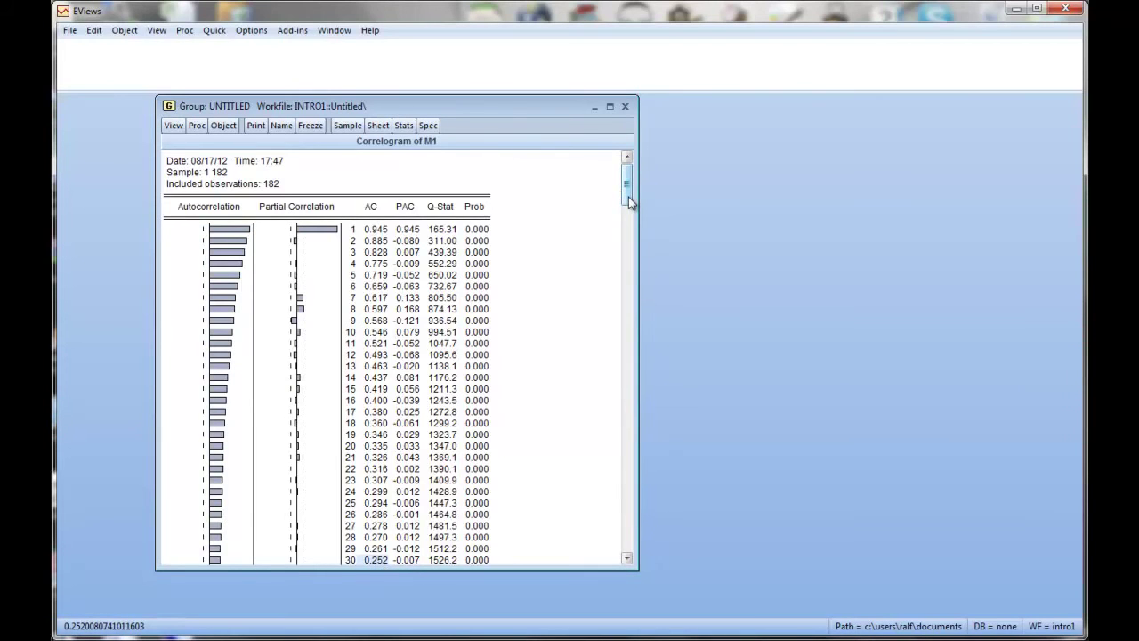
Scroll through the correlogram, then close the window and delete the untitled group.
{"action": "left_click_drag", "start_coordinate": [628, 199], "coordinate": [630, 451]}
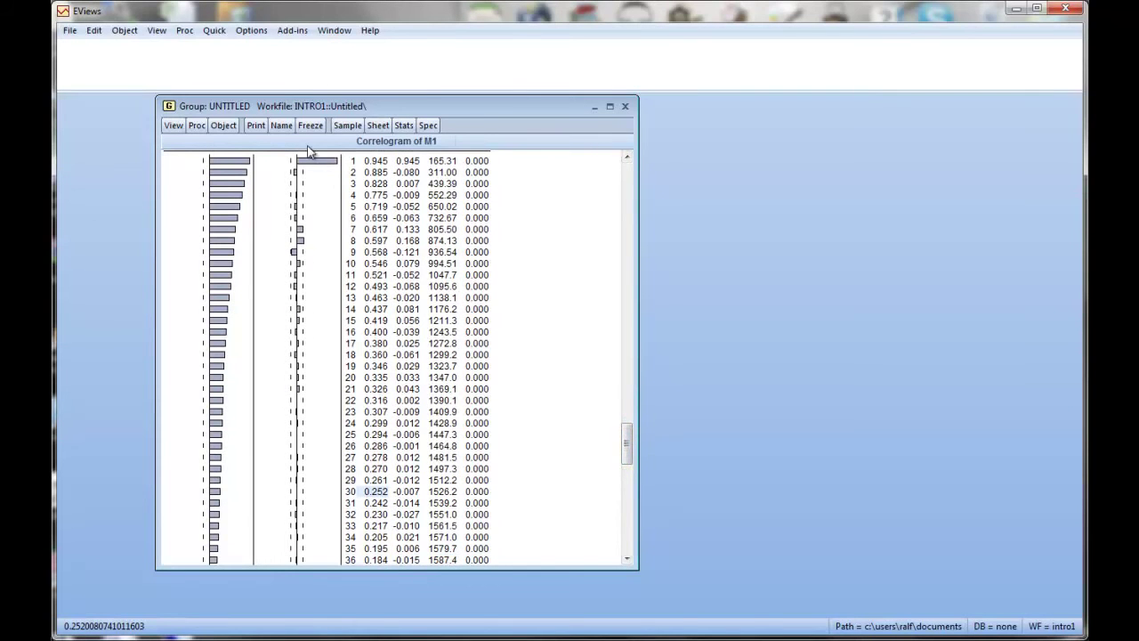
{"action": "left_click", "coordinate": [628, 521]}
{"action": "left_click_drag", "start_coordinate": [628, 520], "coordinate": [626, 187]}
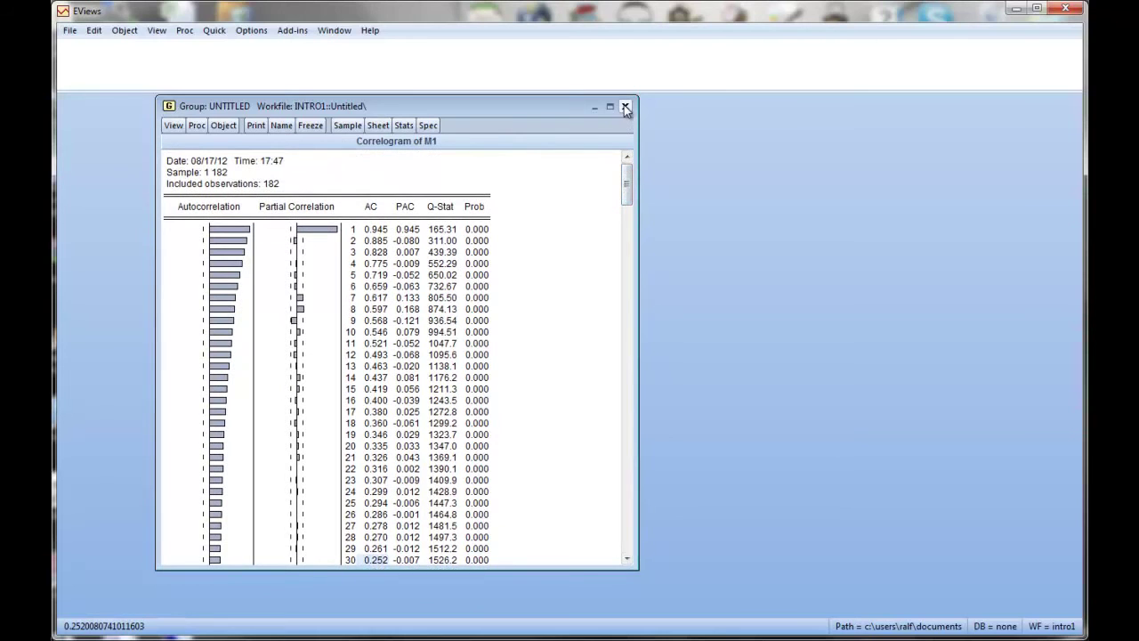
{"action": "left_click", "coordinate": [626, 107]}
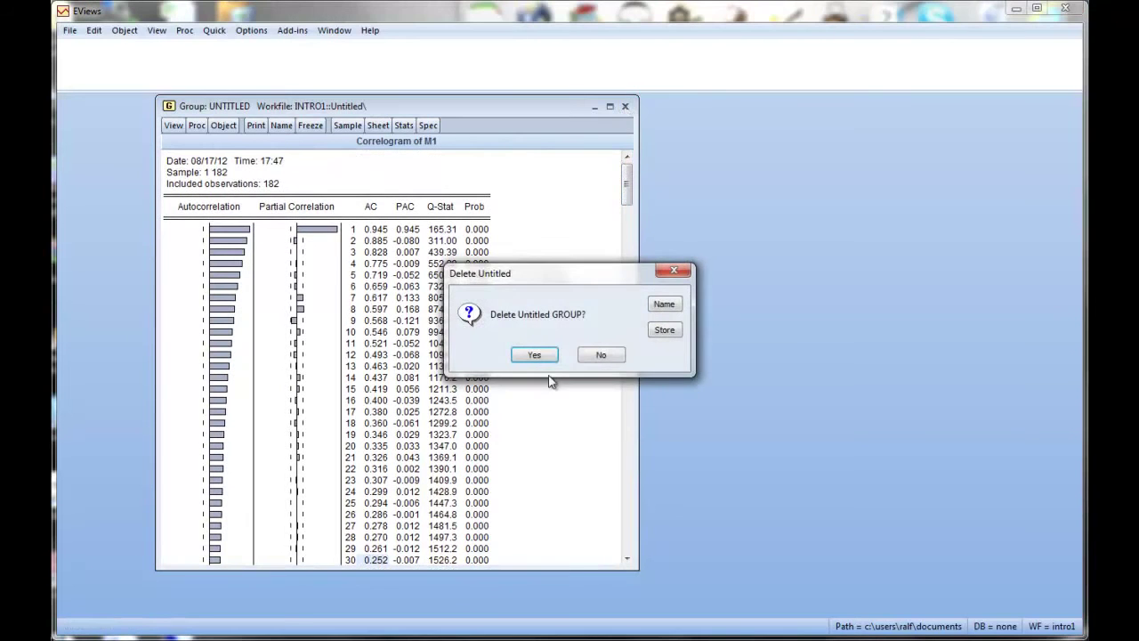
{"action": "left_click", "coordinate": [540, 355]}
{"action": "left_click", "coordinate": [202, 384]}
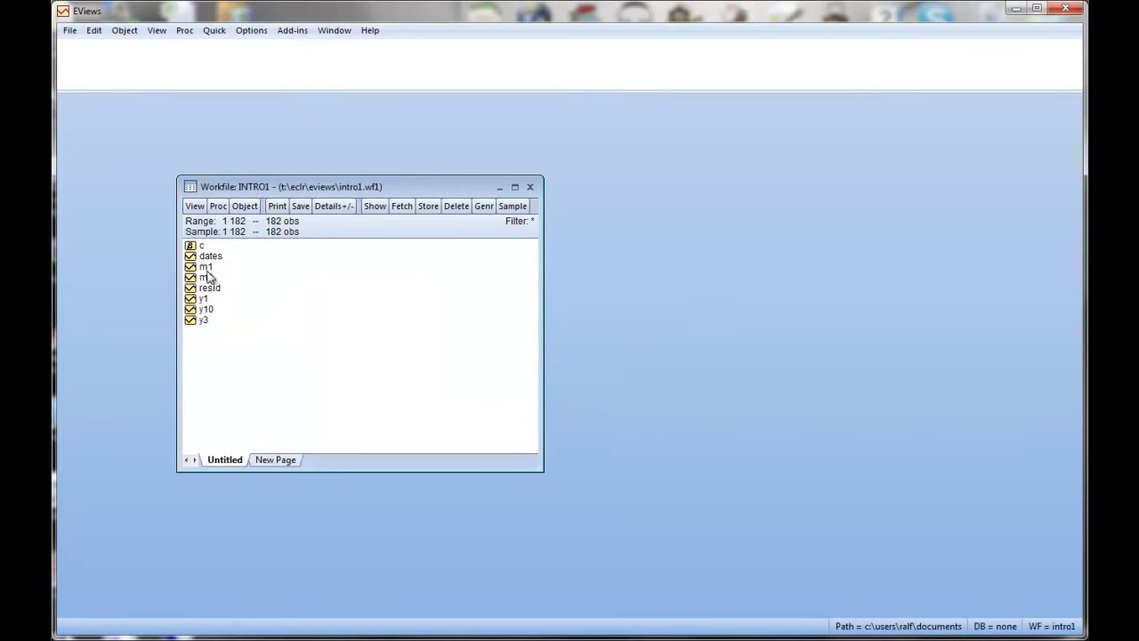
{"action": "double_click", "coordinate": [207, 277]}
{"action": "left_click", "coordinate": [374, 253]}
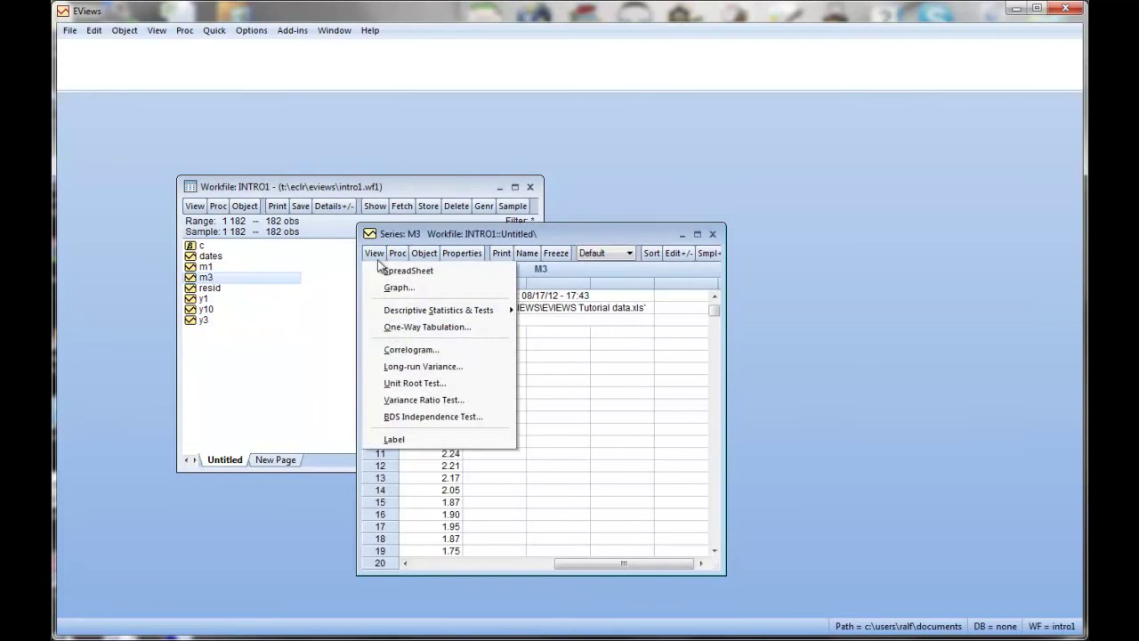
{"action": "left_click", "coordinate": [398, 350]}
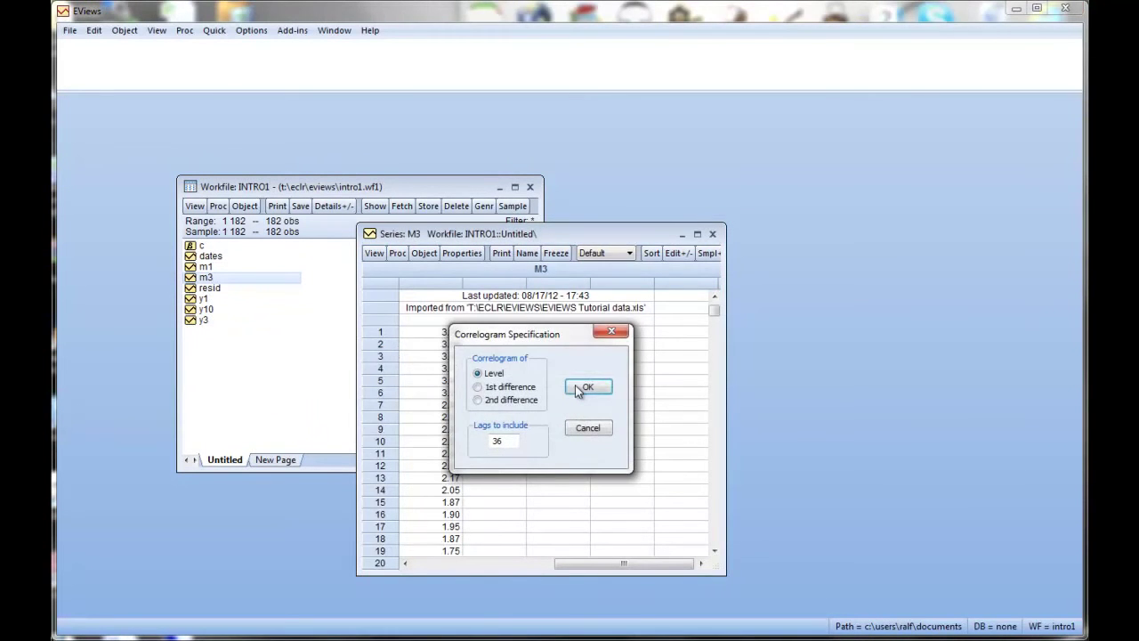
{"action": "left_click", "coordinate": [585, 385]}
{"action": "scroll", "coordinate": [601, 385], "scroll_direction": "down", "scroll_amount": 5}
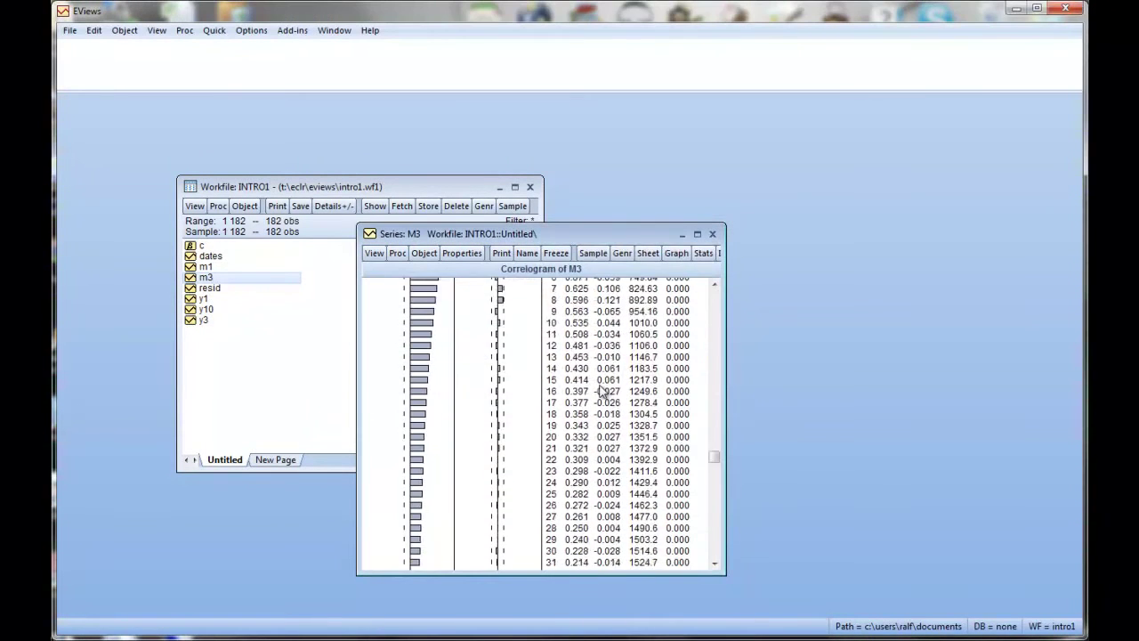
{"action": "scroll", "coordinate": [603, 390], "scroll_direction": "up", "scroll_amount": 6}
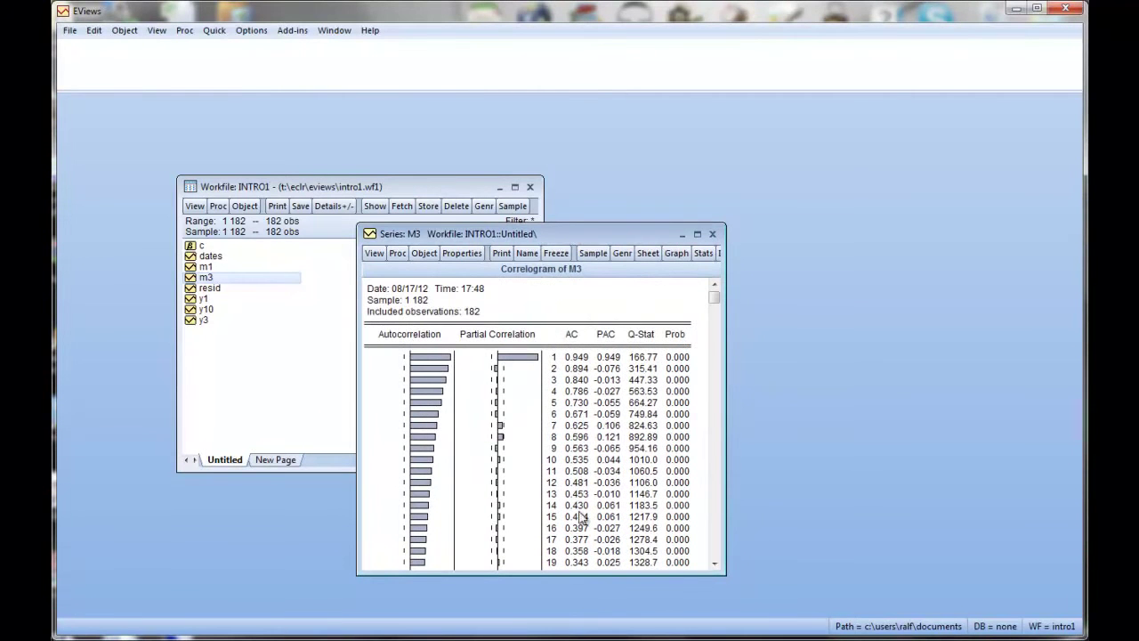
{"action": "left_click_drag", "start_coordinate": [720, 458], "coordinate": [817, 458]}
{"action": "left_click", "coordinate": [805, 235]}
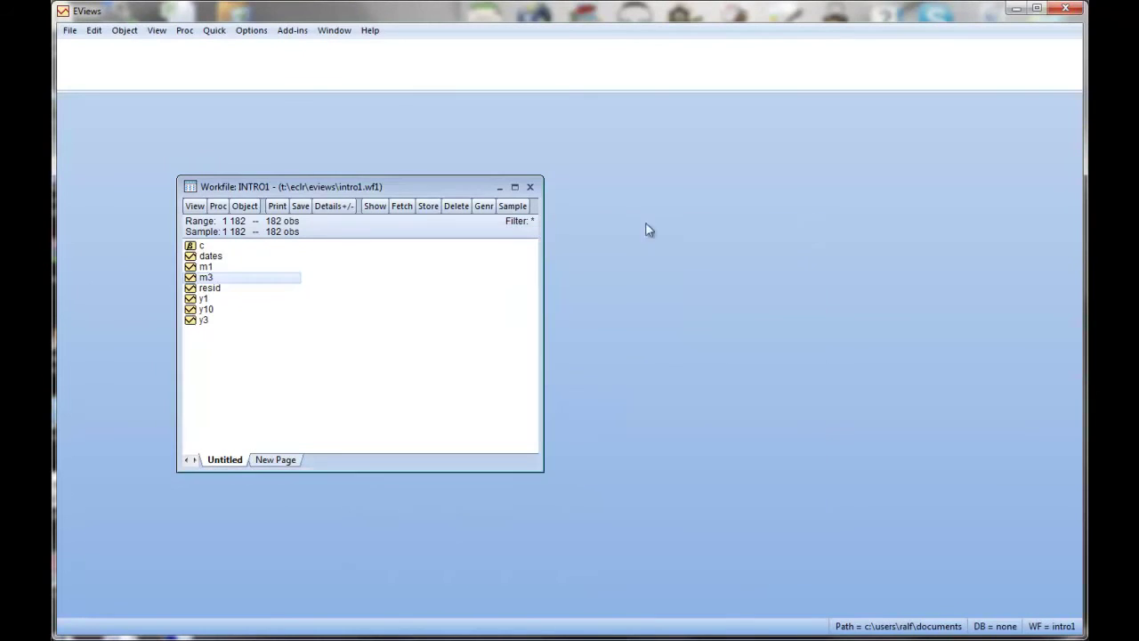
{"action": "double_click", "coordinate": [204, 309]}
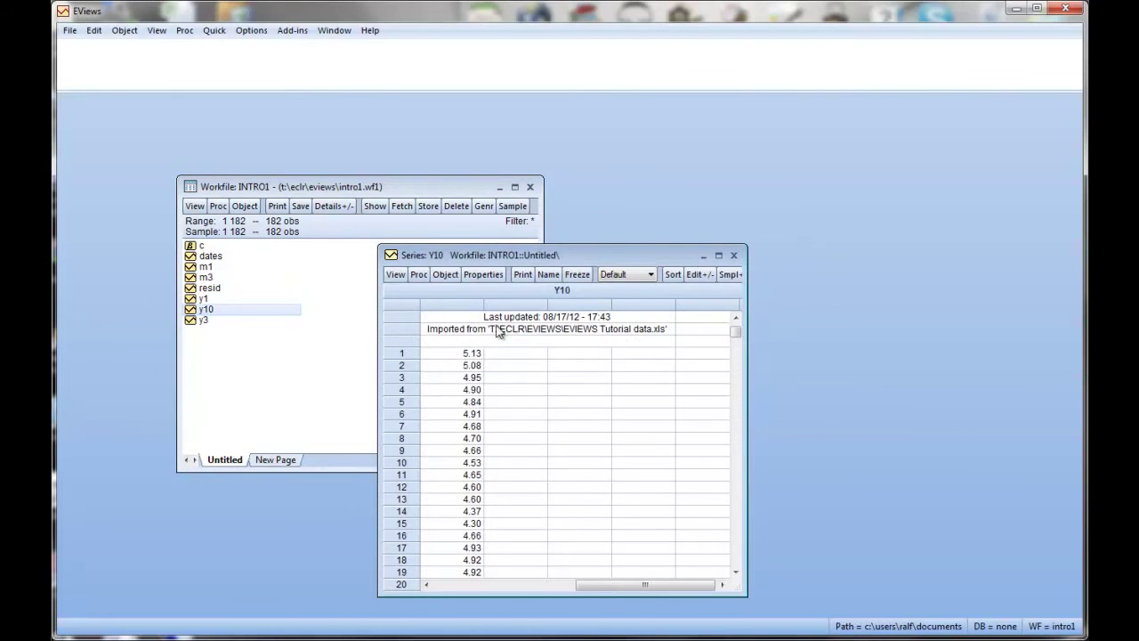
{"action": "left_click", "coordinate": [395, 275]}
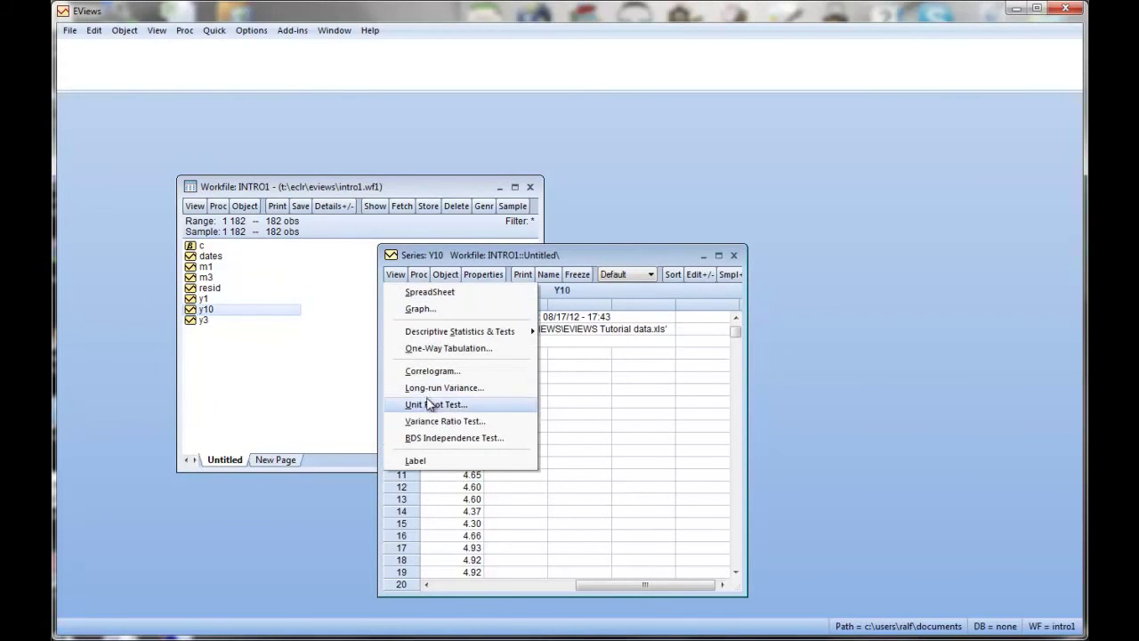
{"action": "left_click", "coordinate": [429, 371]}
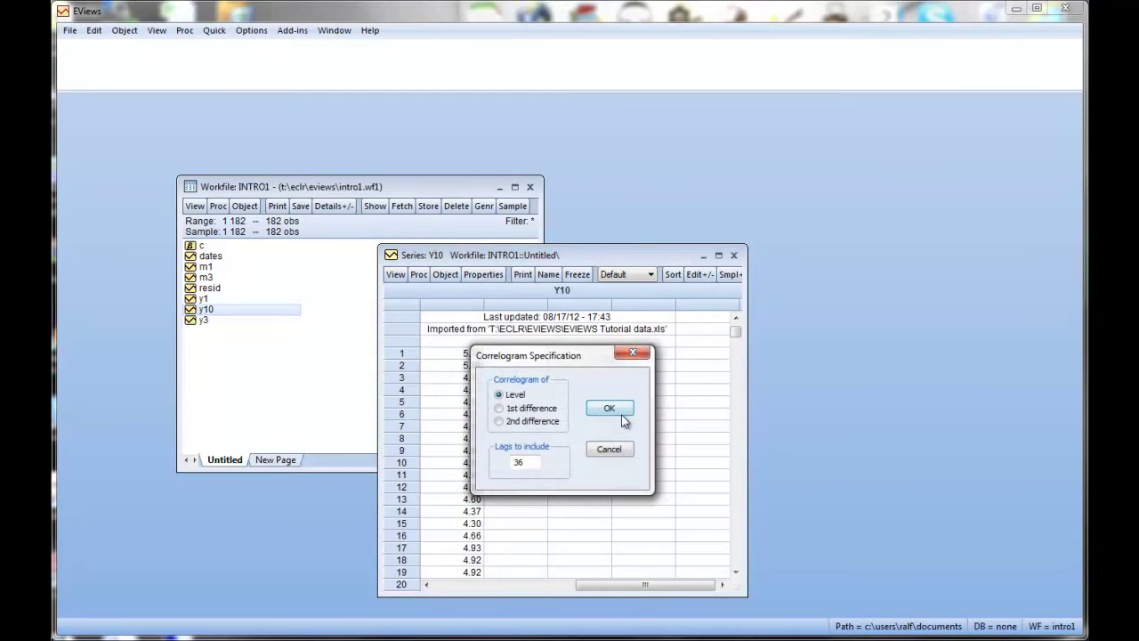
{"action": "left_click", "coordinate": [609, 407]}
{"action": "left_click_drag", "start_coordinate": [743, 403], "coordinate": [800, 397]}
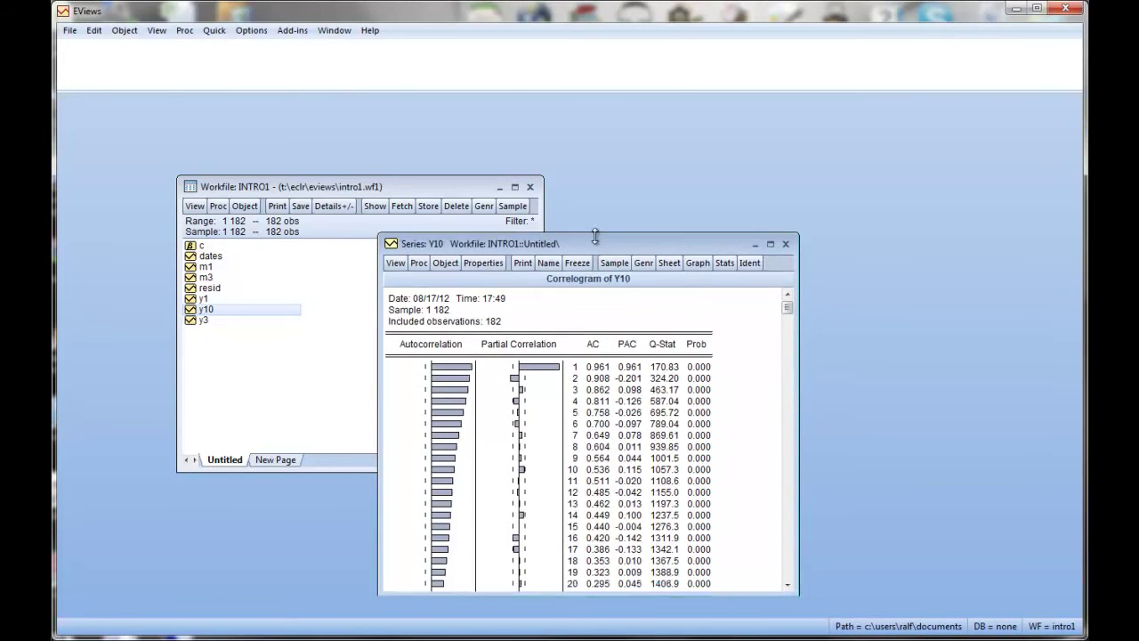
{"action": "left_click_drag", "start_coordinate": [595, 217], "coordinate": [596, 136]}
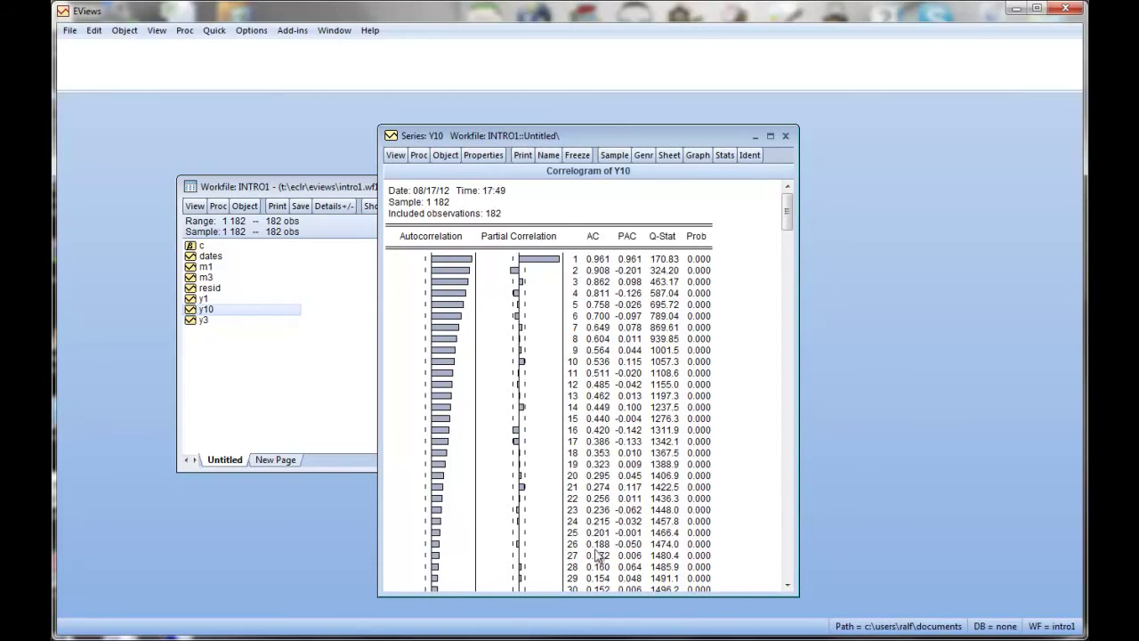
{"action": "left_click", "coordinate": [785, 136]}
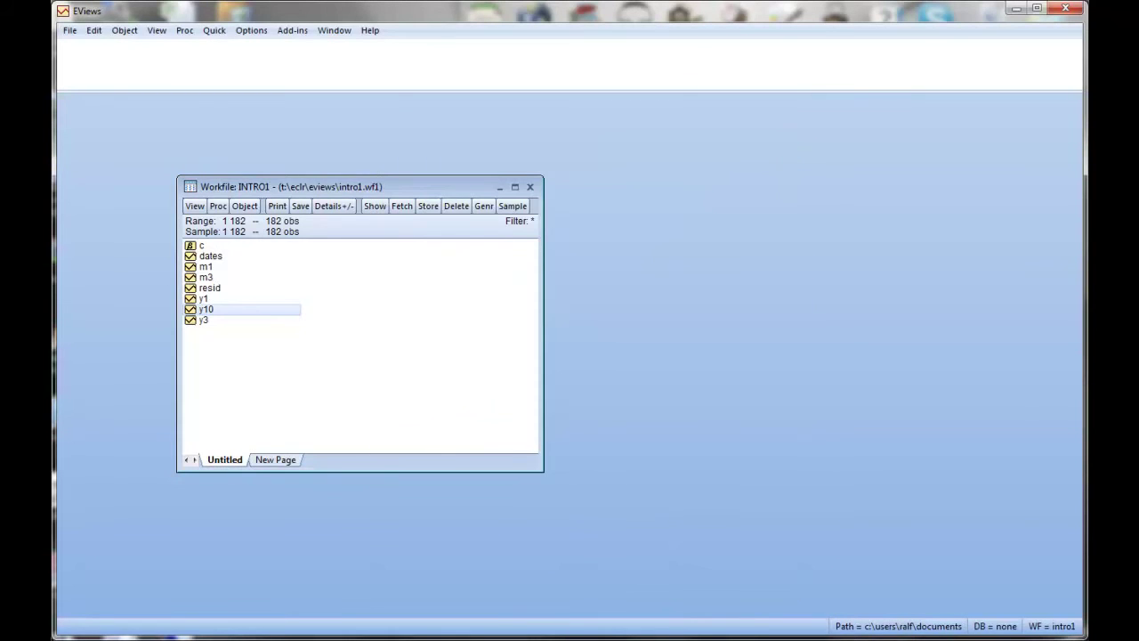
{"action": "key", "text": "alt+Tab"}
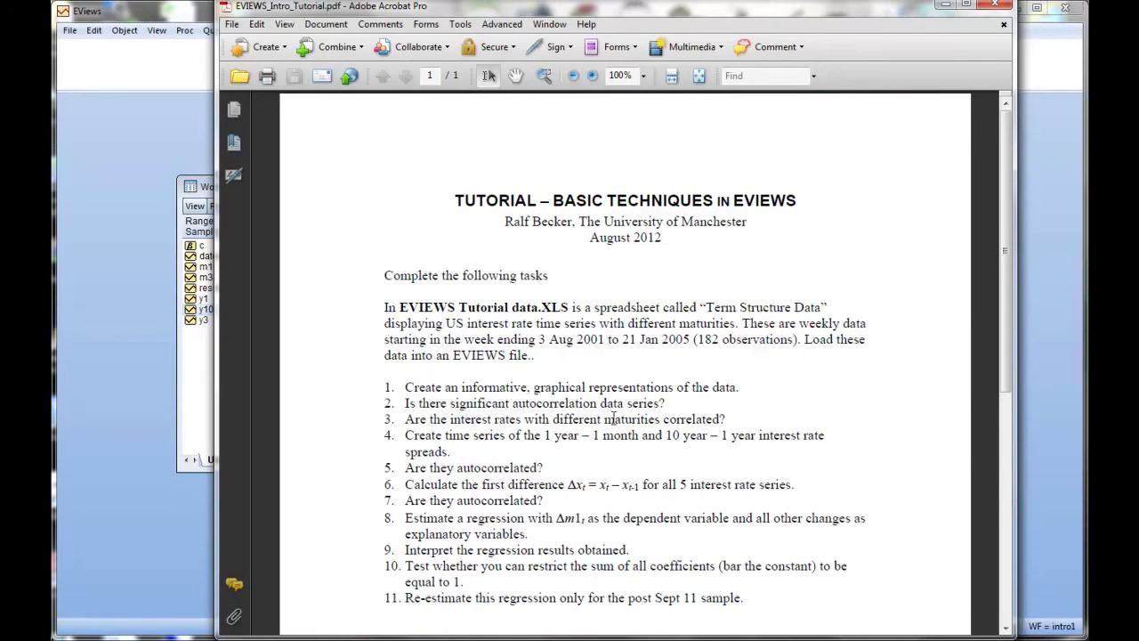
{"action": "left_click", "coordinate": [993, 5]}
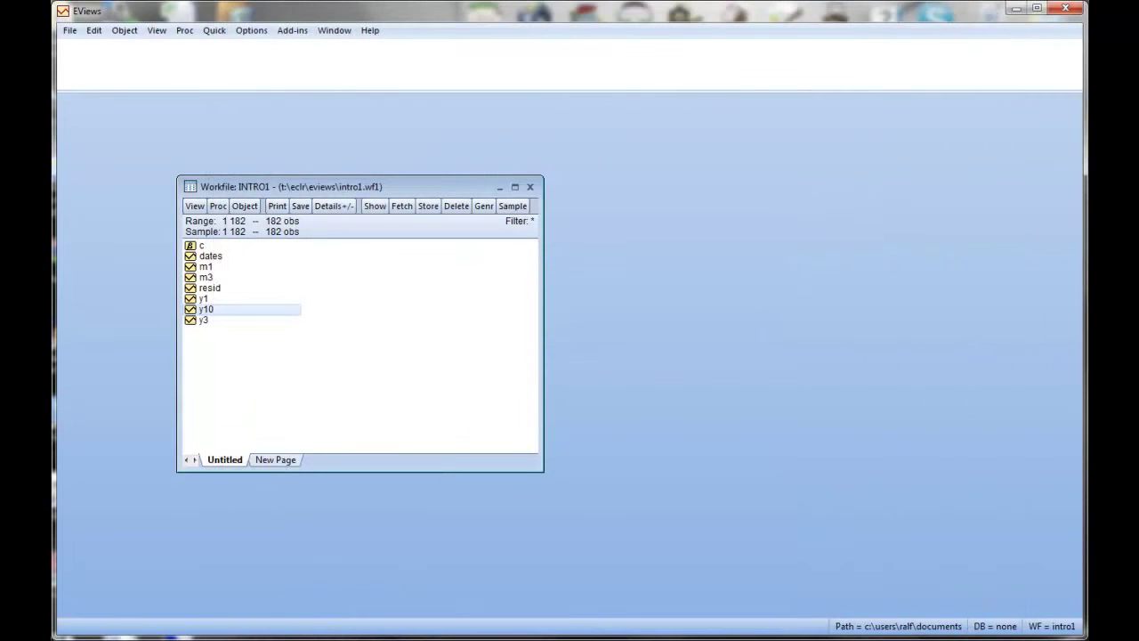
Open series m1, m3, y1, y10 and y3 together as an untitled group.
{"action": "left_click", "coordinate": [212, 321]}
{"action": "left_click", "coordinate": [207, 269]}
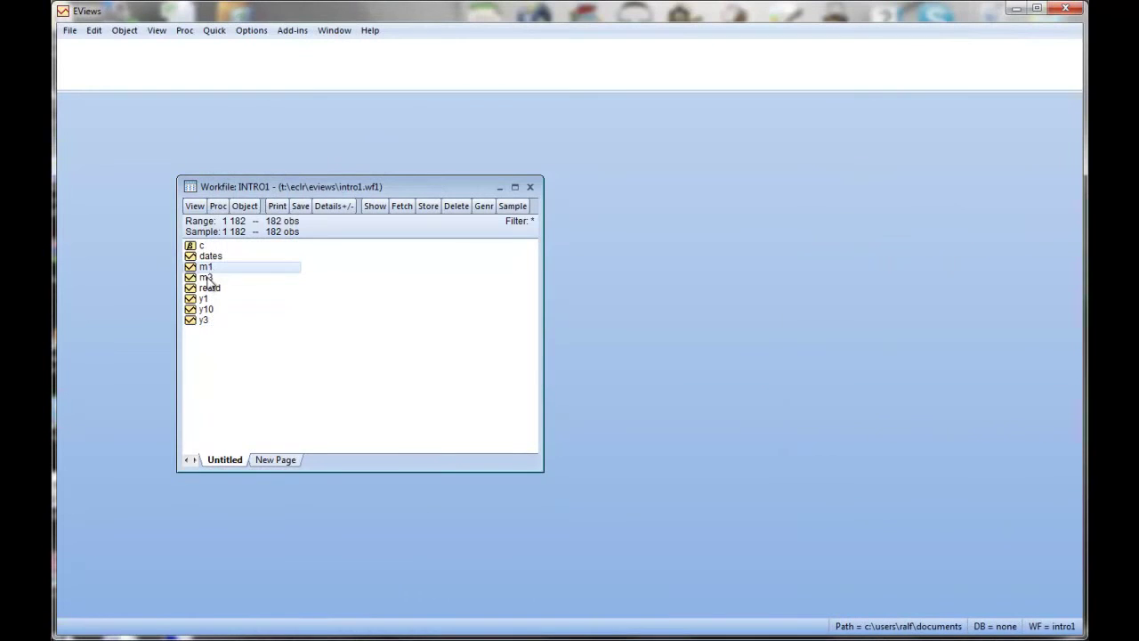
{"action": "left_click", "coordinate": [207, 278], "text": "ctrl"}
{"action": "left_click", "coordinate": [205, 300], "text": "ctrl"}
{"action": "left_click", "coordinate": [207, 309], "text": "ctrl"}
{"action": "left_click", "coordinate": [209, 319], "text": "ctrl"}
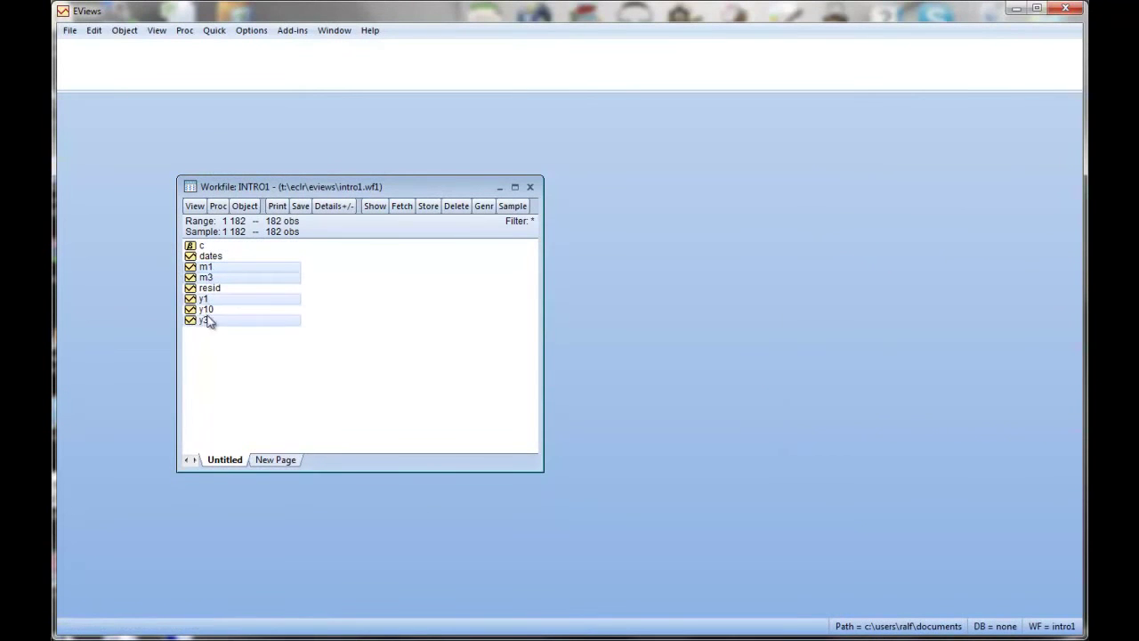
{"action": "right_click", "coordinate": [208, 311]}
{"action": "mouse_move", "coordinate": [236, 320]}
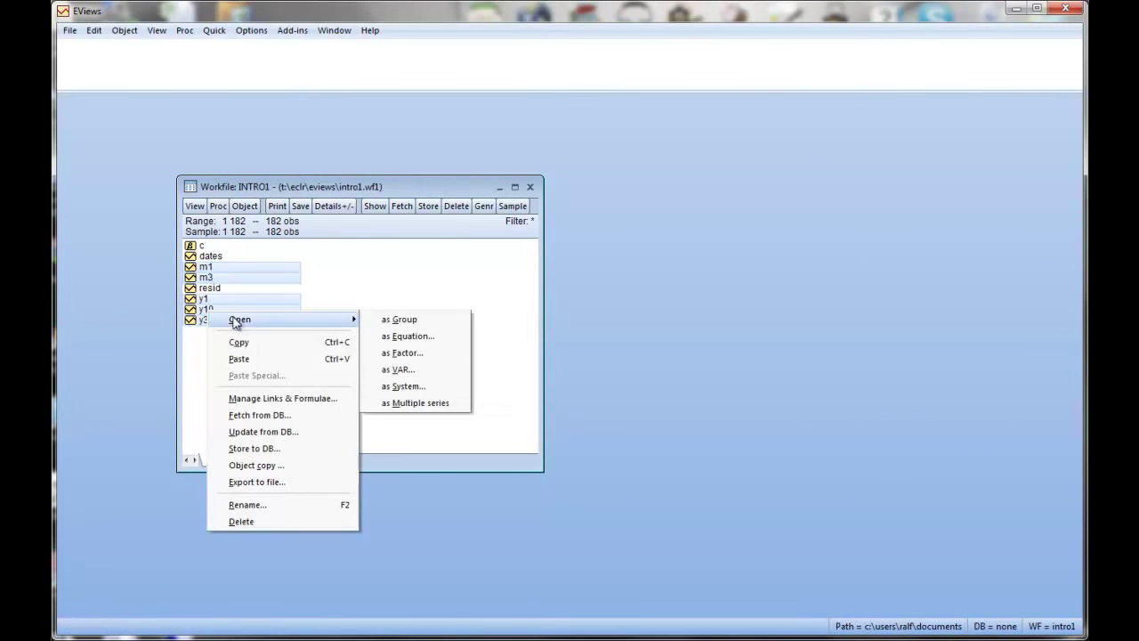
{"action": "left_click", "coordinate": [398, 322]}
Set the group's Covariance Analysis to output correlations only, without covariances.
{"action": "left_click", "coordinate": [417, 126]}
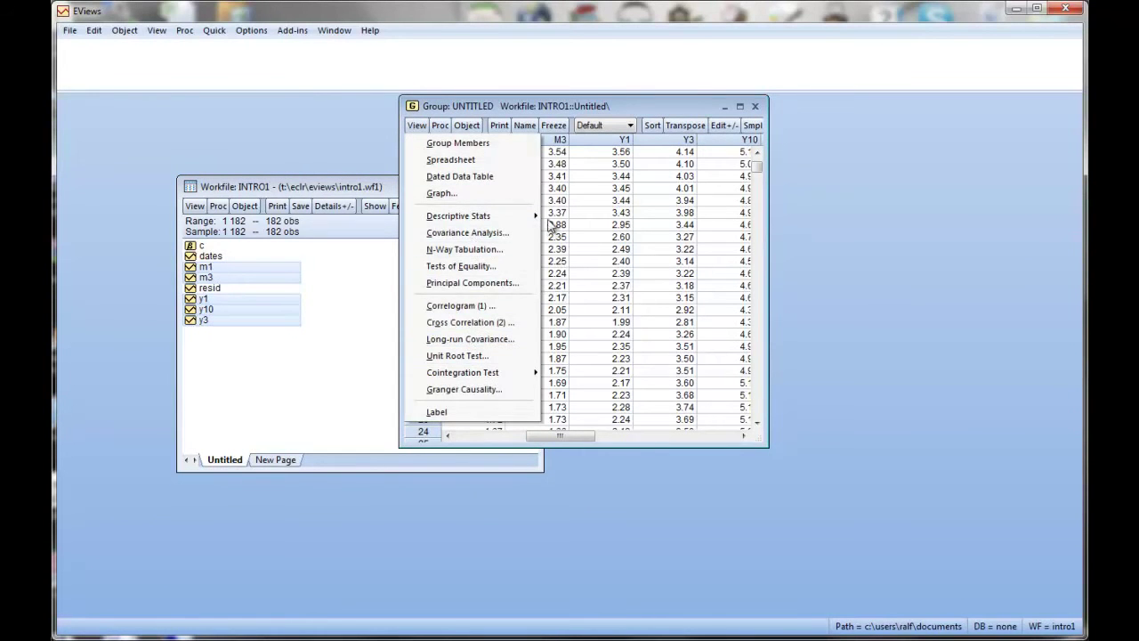
{"action": "left_click", "coordinate": [451, 235]}
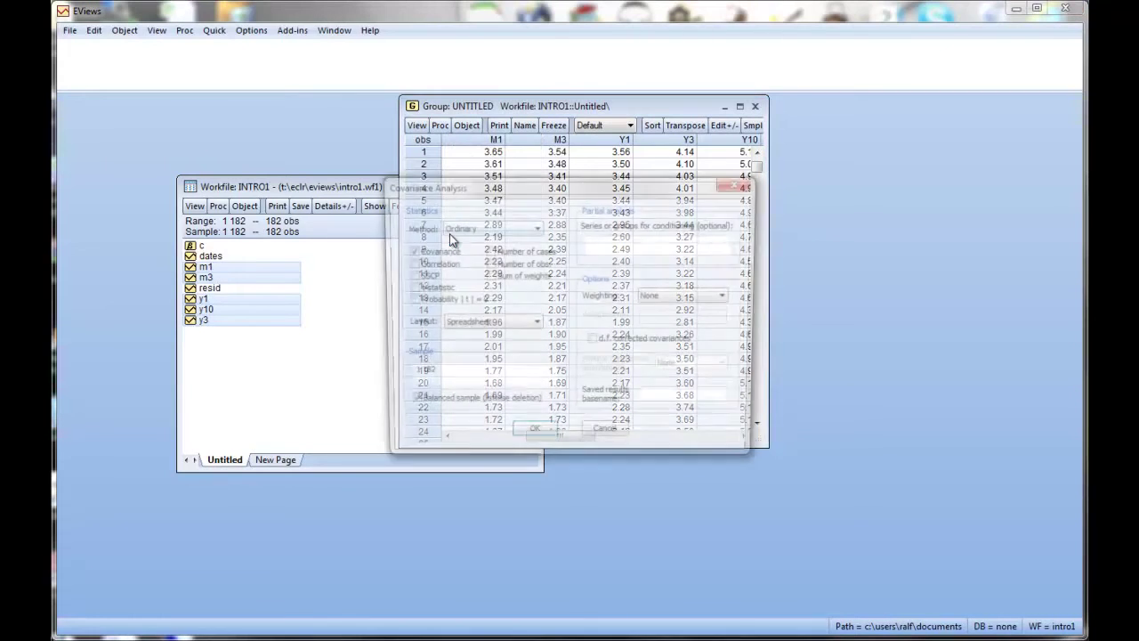
{"action": "left_click", "coordinate": [408, 264]}
{"action": "left_click", "coordinate": [408, 251]}
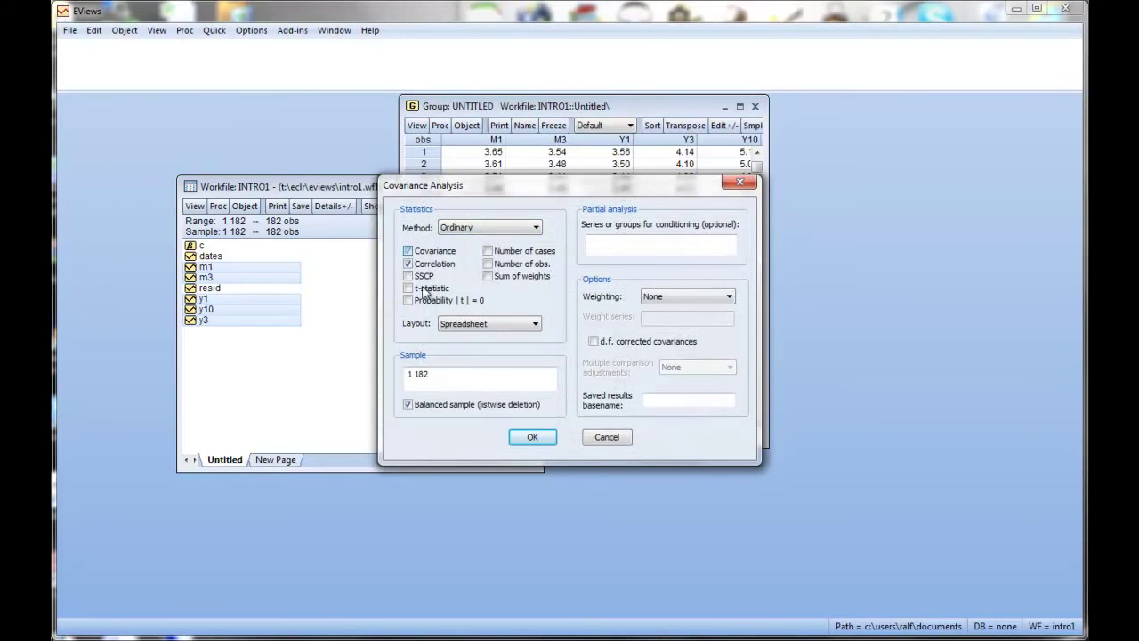
Produce the correlation matrix, widen its window, and read the M1–M3 correlation of 0.986561.
{"action": "left_click", "coordinate": [528, 438]}
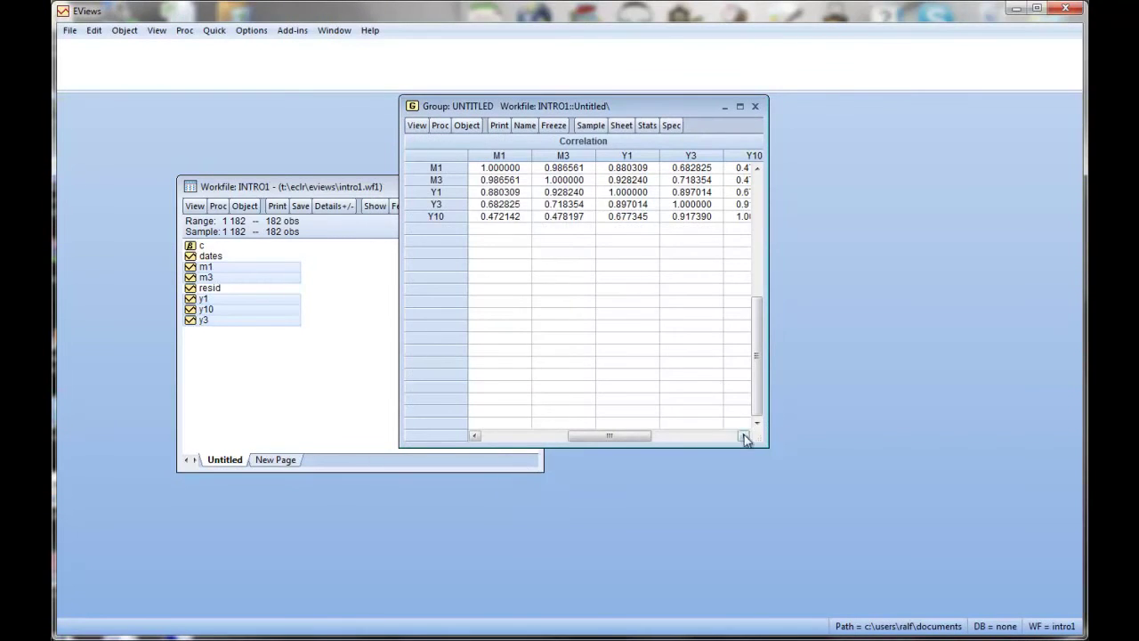
{"action": "left_click_drag", "start_coordinate": [761, 445], "coordinate": [898, 462]}
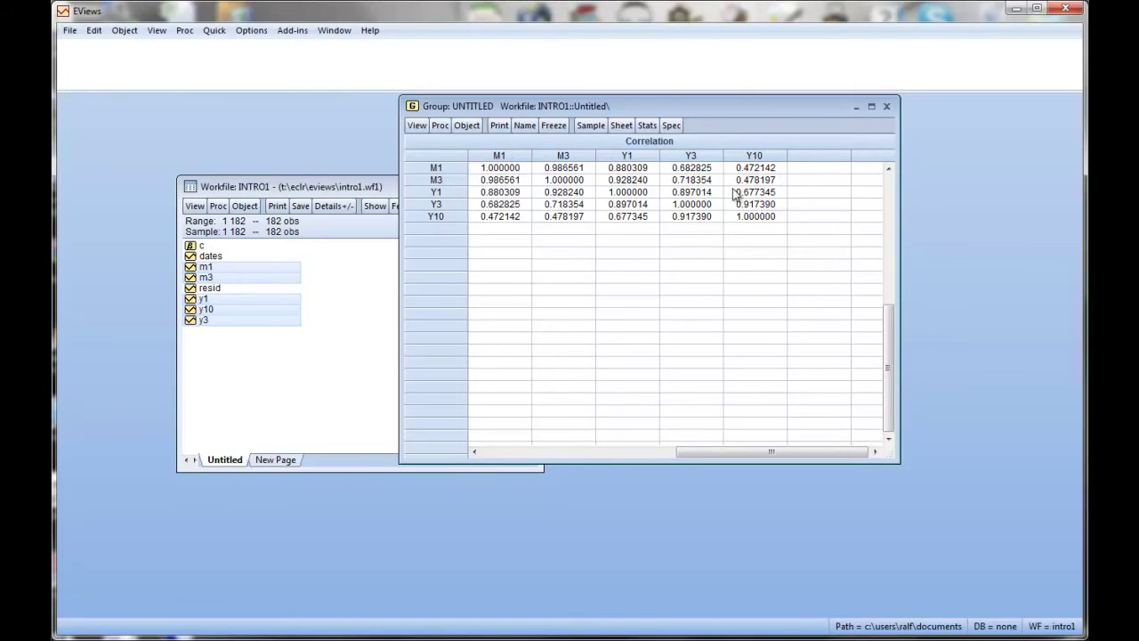
{"action": "left_click", "coordinate": [501, 171]}
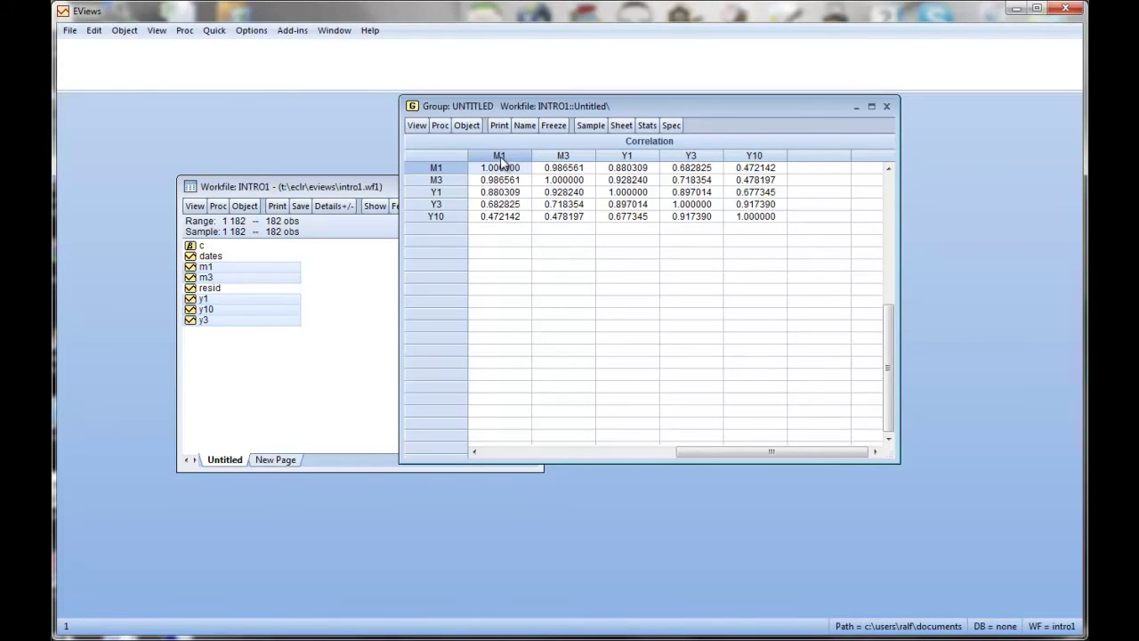
{"action": "left_click", "coordinate": [458, 180]}
{"action": "left_click", "coordinate": [497, 181]}
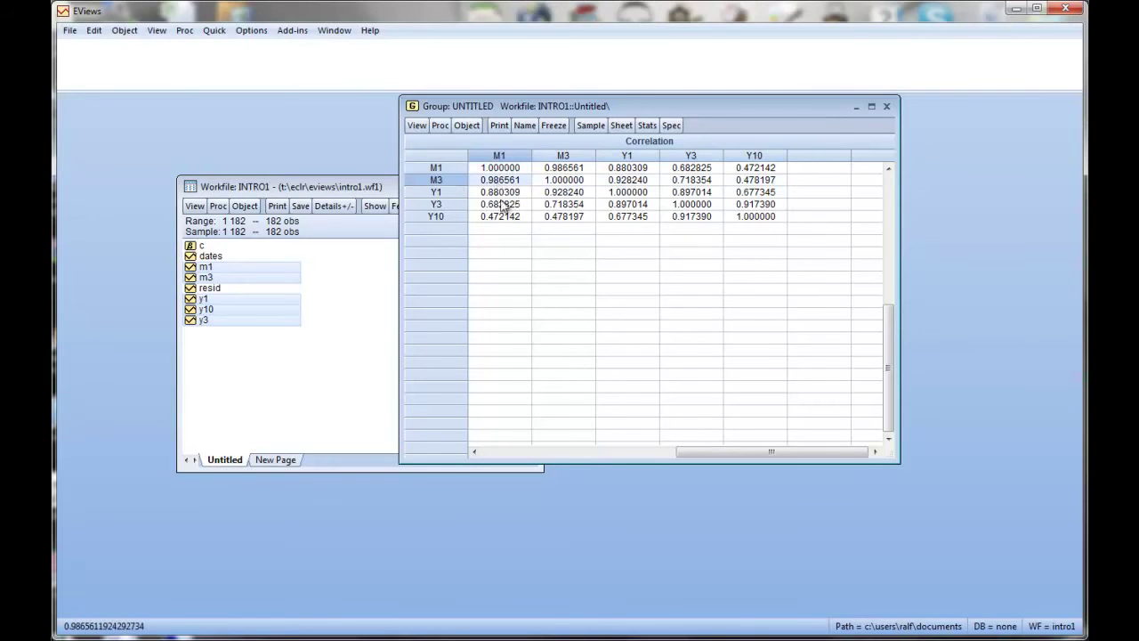
{"action": "left_click", "coordinate": [564, 169]}
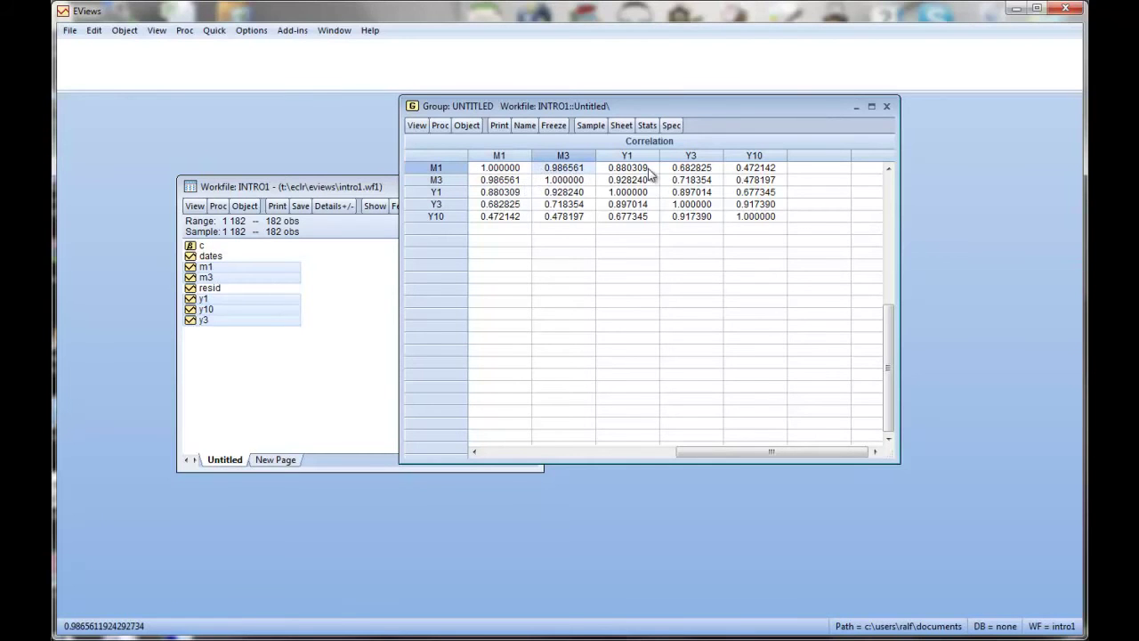
{"action": "left_click", "coordinate": [509, 181]}
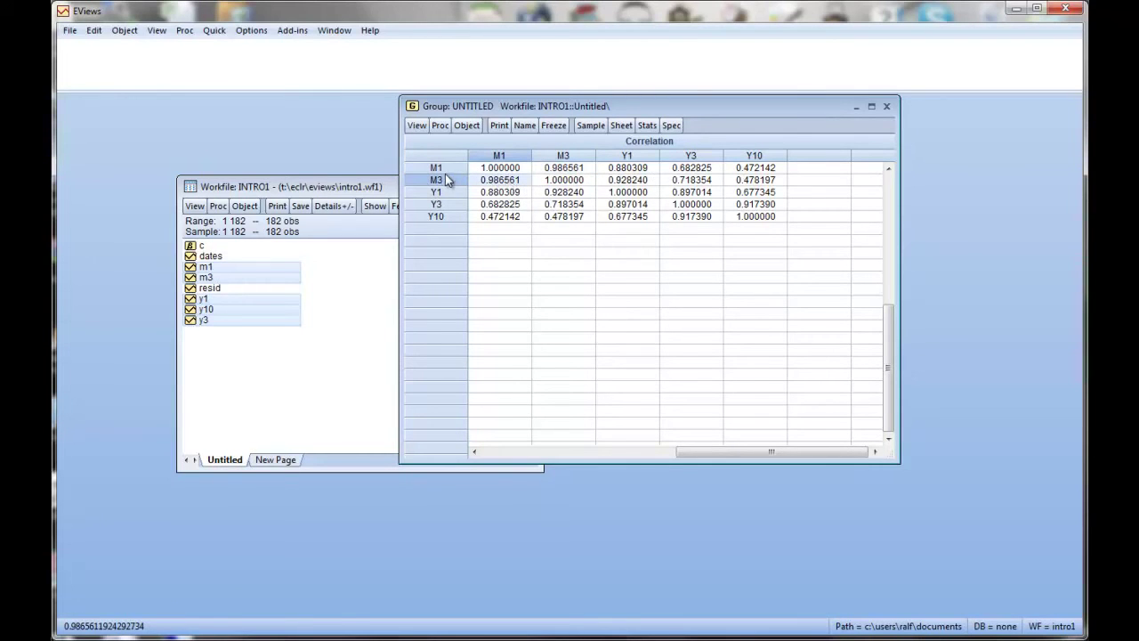
{"action": "left_click", "coordinate": [506, 191]}
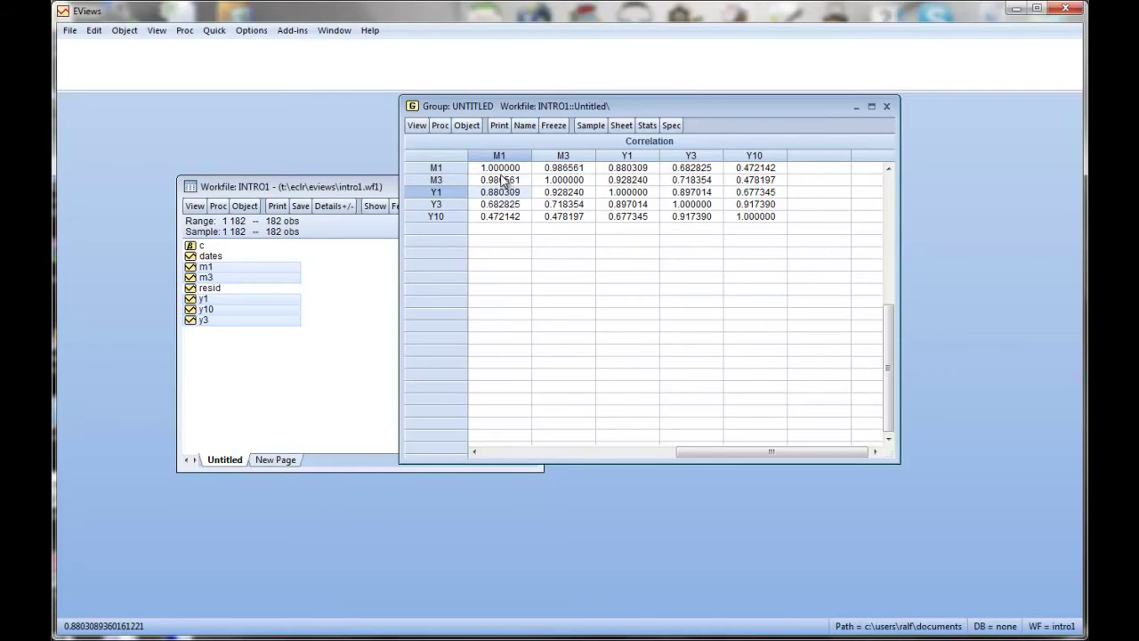
Check the M1 column's correlations with Y1, Y3 and Y10, then close the group window.
{"action": "left_click", "coordinate": [499, 156]}
{"action": "left_click", "coordinate": [485, 180]}
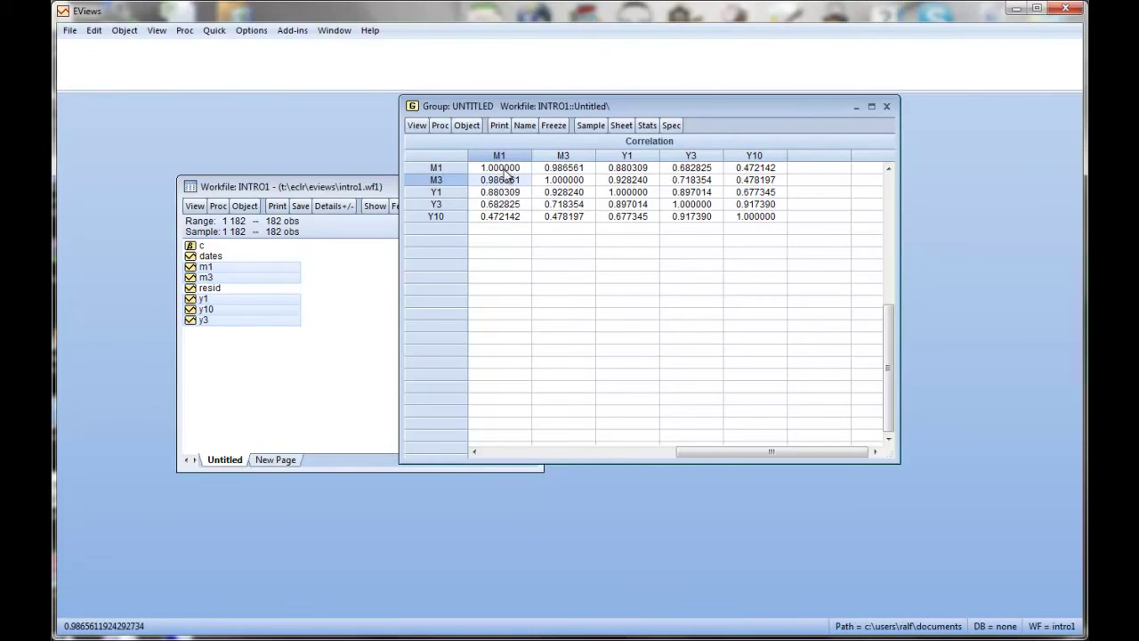
{"action": "left_click", "coordinate": [497, 206]}
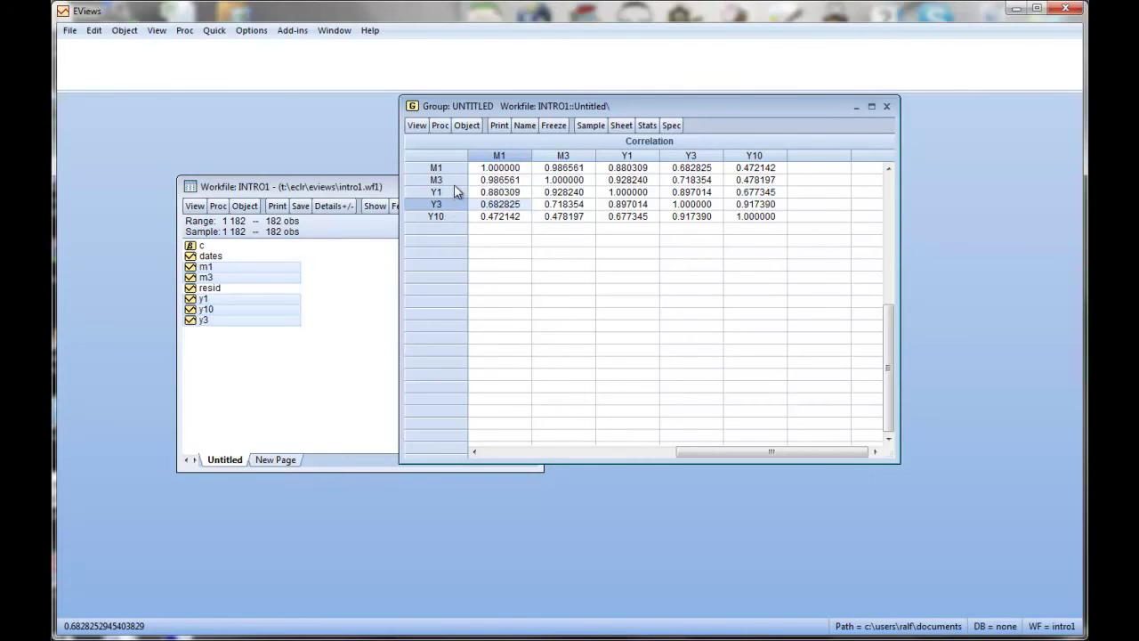
{"action": "left_click", "coordinate": [500, 181]}
{"action": "left_click", "coordinate": [503, 193]}
{"action": "left_click", "coordinate": [502, 205]}
{"action": "left_click", "coordinate": [503, 217]}
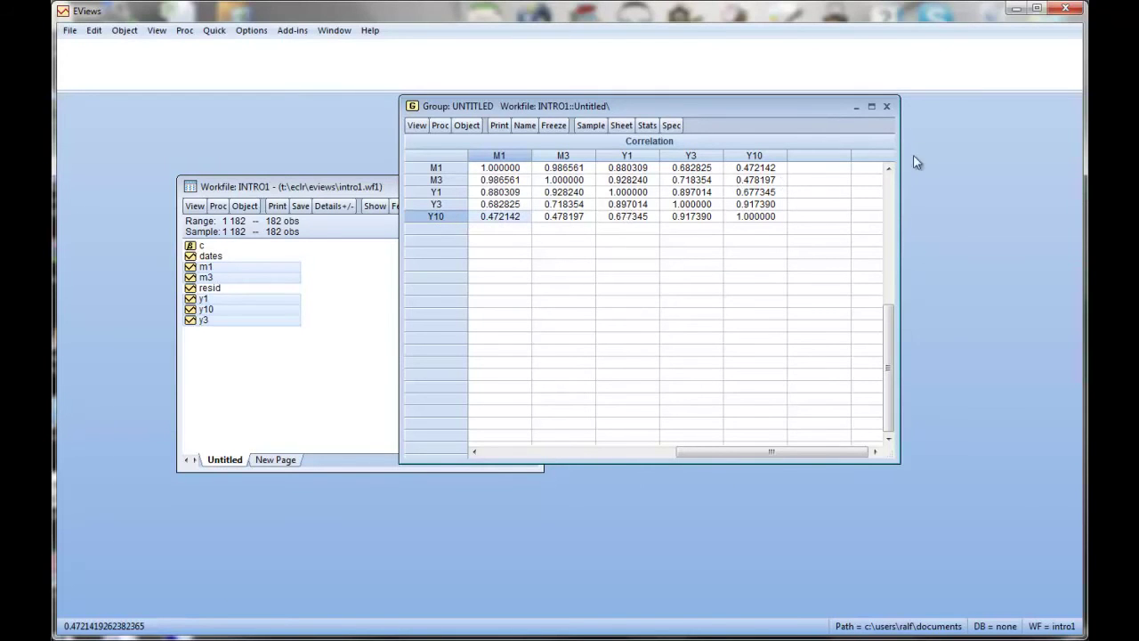
{"action": "left_click", "coordinate": [886, 107]}
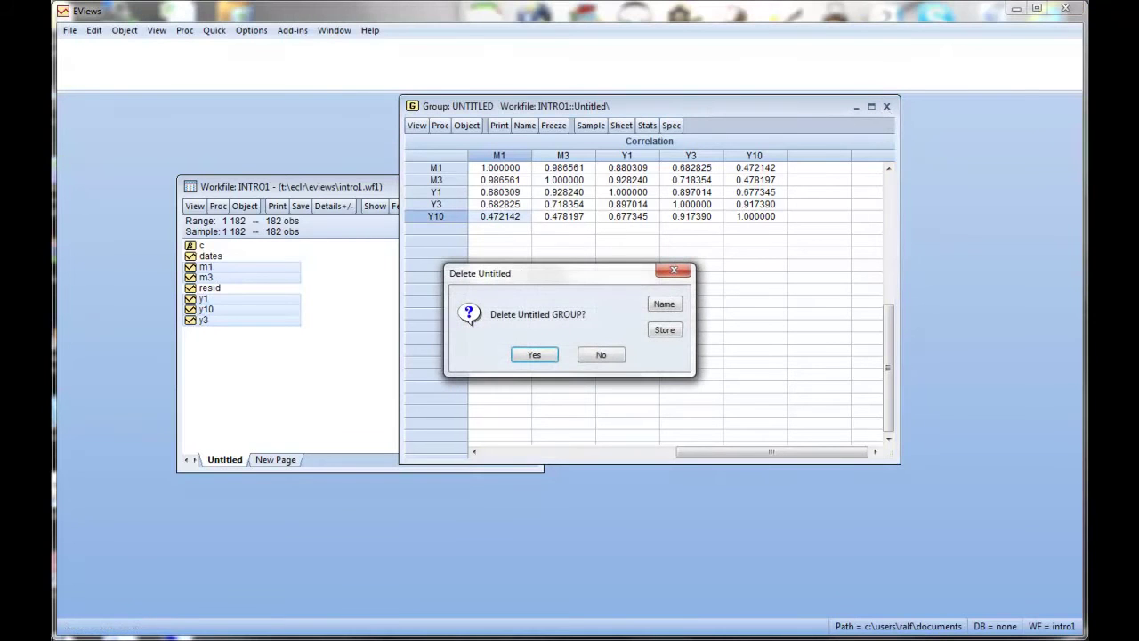
Delete the untitled group and open EVIEWS_Intro_Tutorial from T:\ECLR\EVIEWS.
{"action": "left_click", "coordinate": [534, 355]}
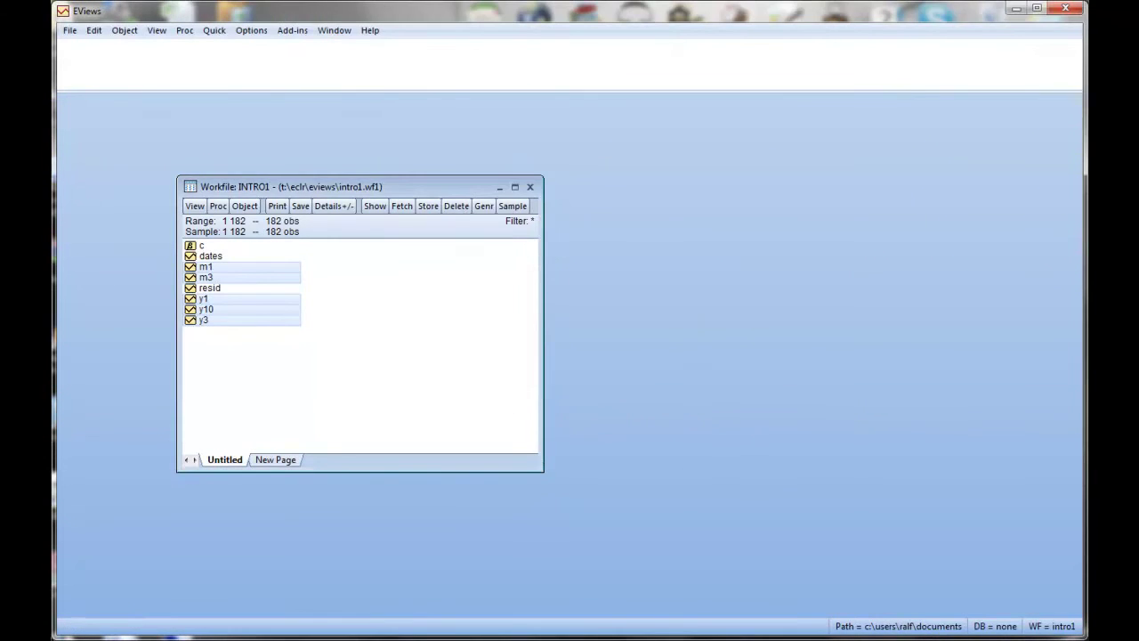
{"action": "key", "text": "alt+Tab"}
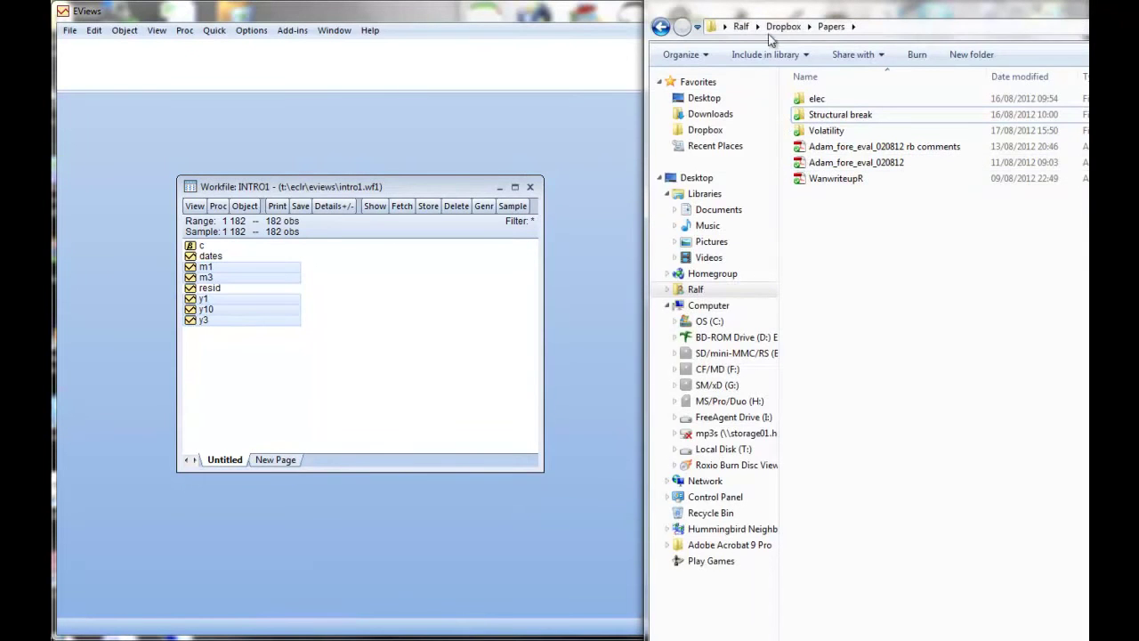
{"action": "left_click", "coordinate": [728, 449]}
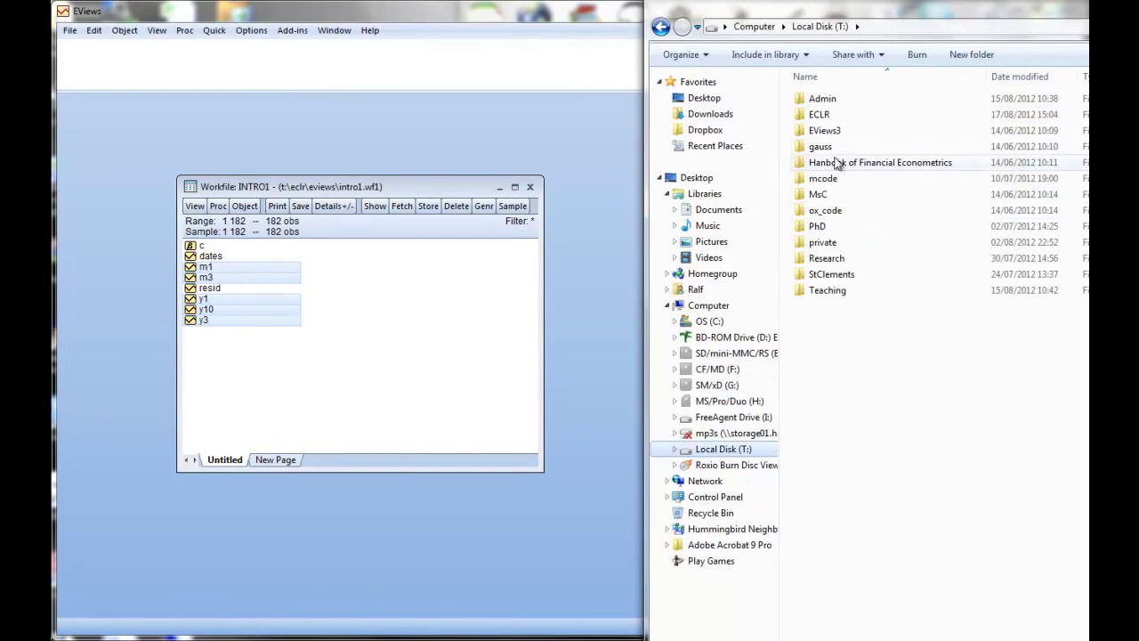
{"action": "double_click", "coordinate": [819, 115]}
{"action": "double_click", "coordinate": [838, 141]}
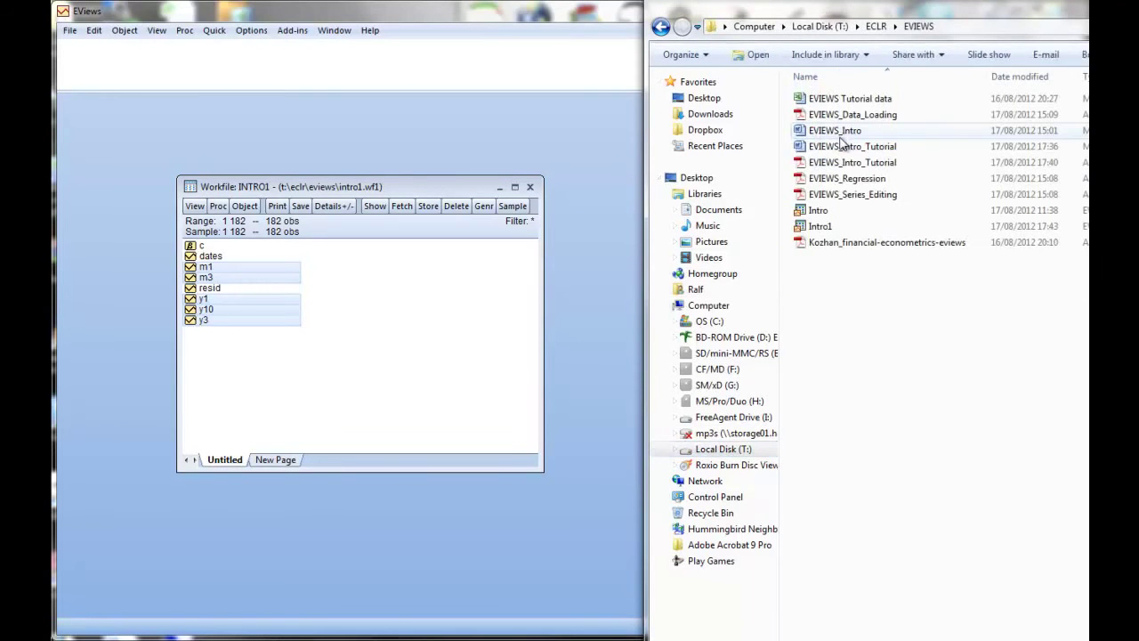
{"action": "double_click", "coordinate": [847, 164]}
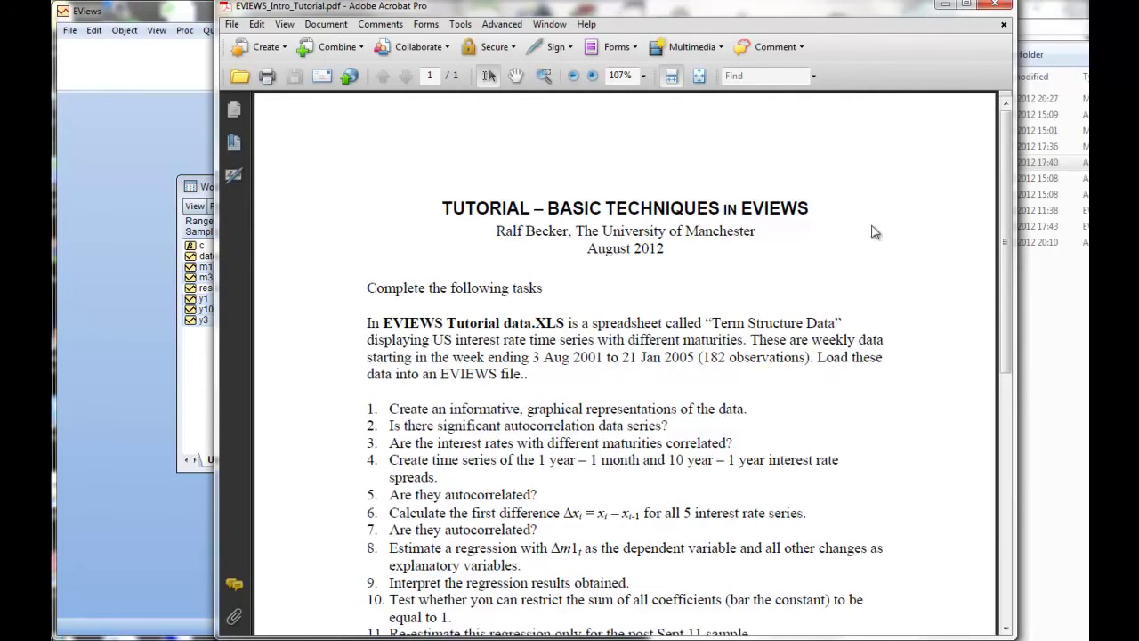
Minimize the tutorial PDF and return to the EViews command window.
{"action": "left_click", "coordinate": [945, 7]}
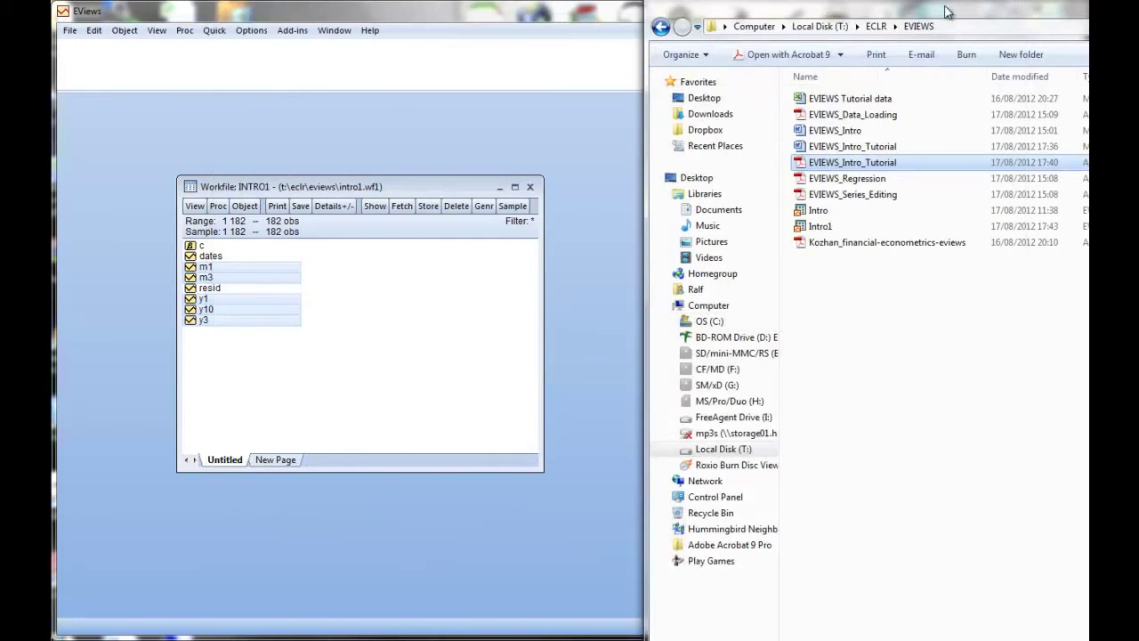
{"action": "left_click", "coordinate": [274, 397]}
{"action": "left_click", "coordinate": [248, 61]}
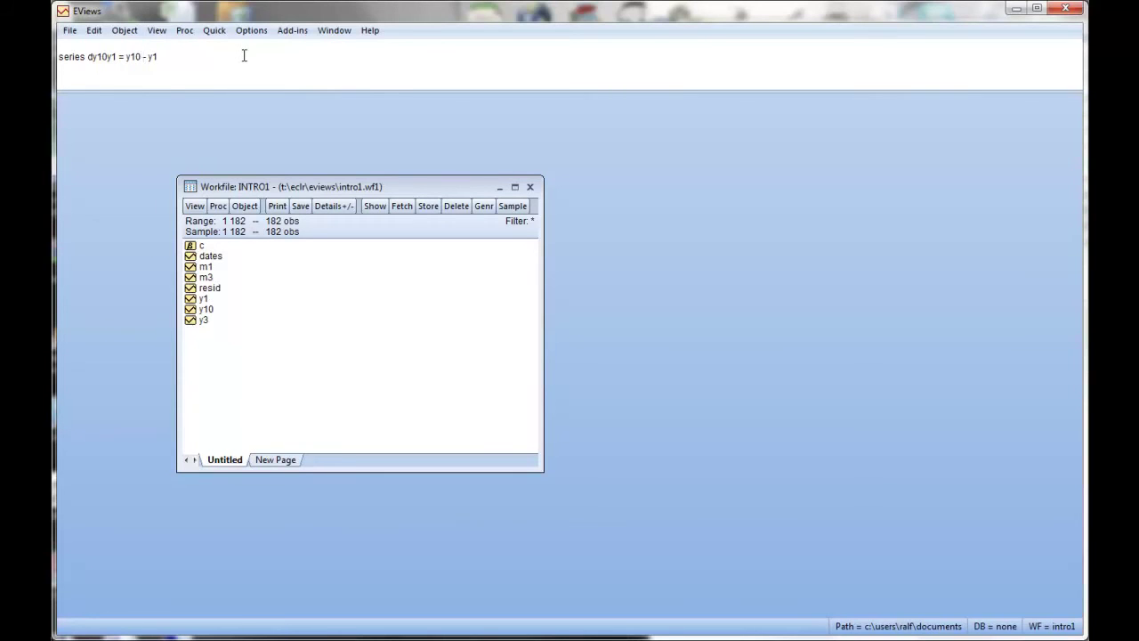
Create series dy10y1 = y10 - y1 and view its values, starting 1.57, 1.58, 1.51.
{"action": "key", "text": "Return"}
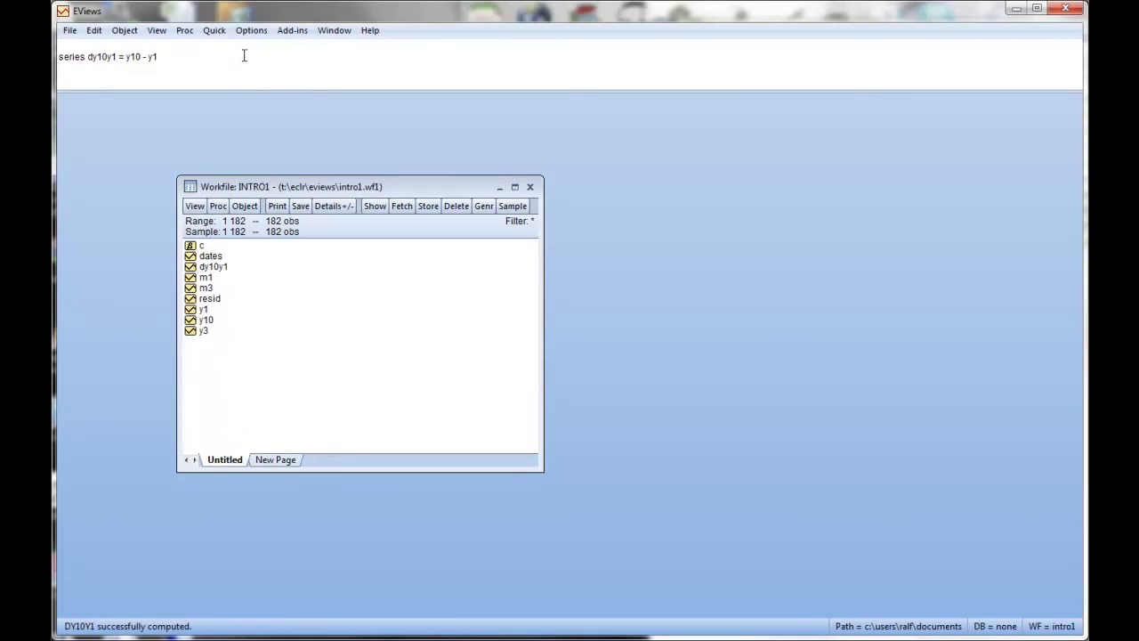
{"action": "double_click", "coordinate": [214, 267]}
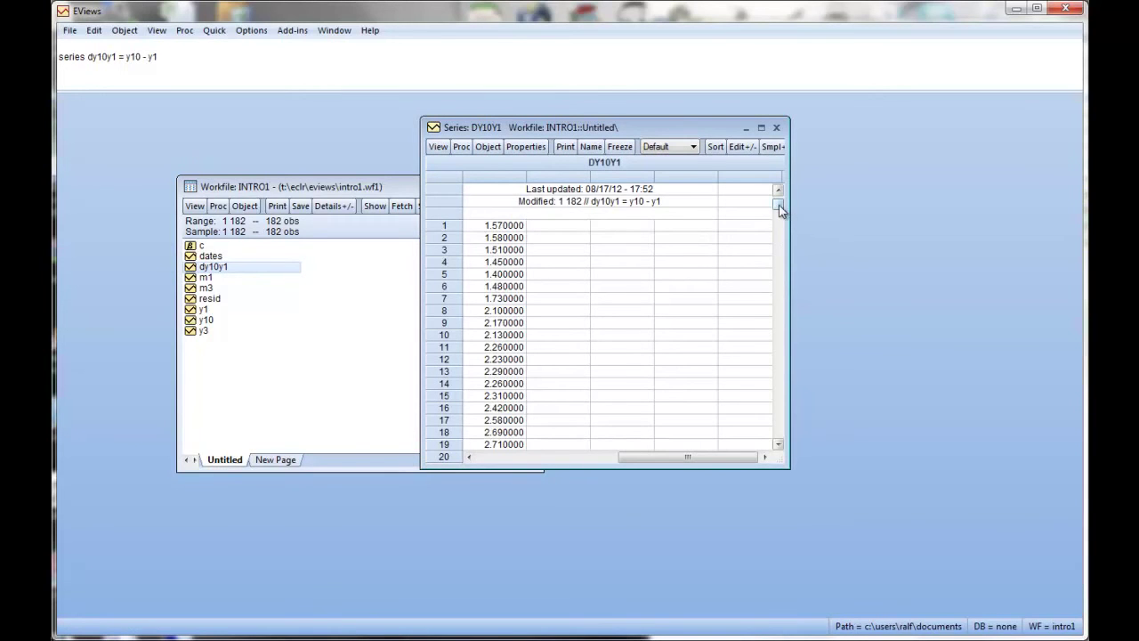
{"action": "mouse_move", "coordinate": [779, 205]}
{"action": "left_mouse_down"}
{"action": "mouse_move", "coordinate": [783, 437]}
{"action": "mouse_move", "coordinate": [779, 205]}
{"action": "left_mouse_up"}
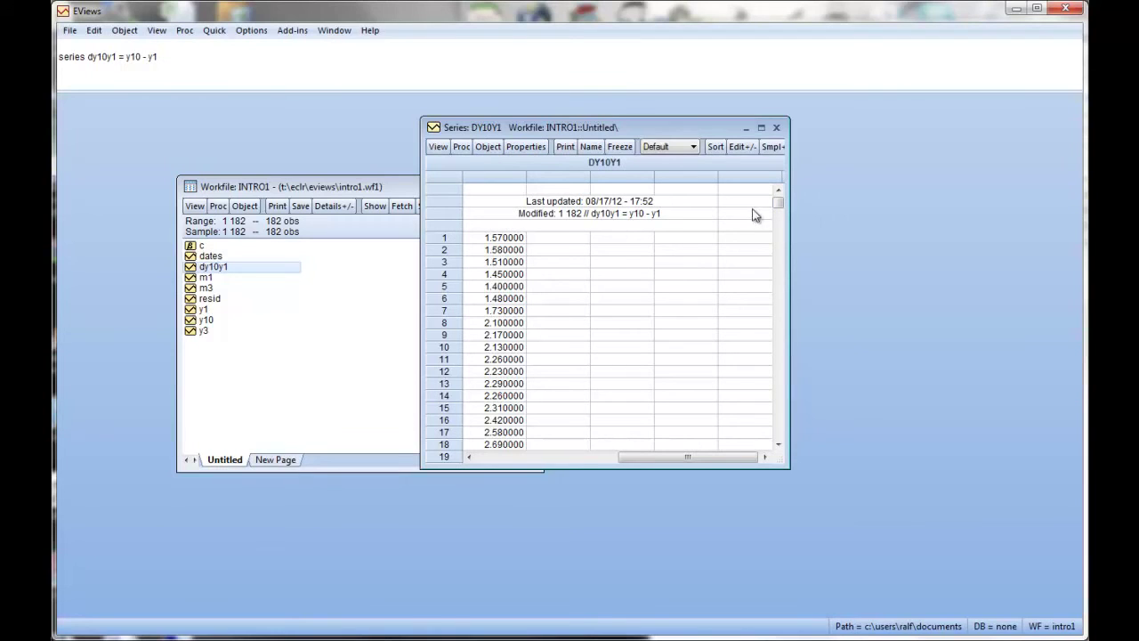
{"action": "left_click", "coordinate": [776, 128]}
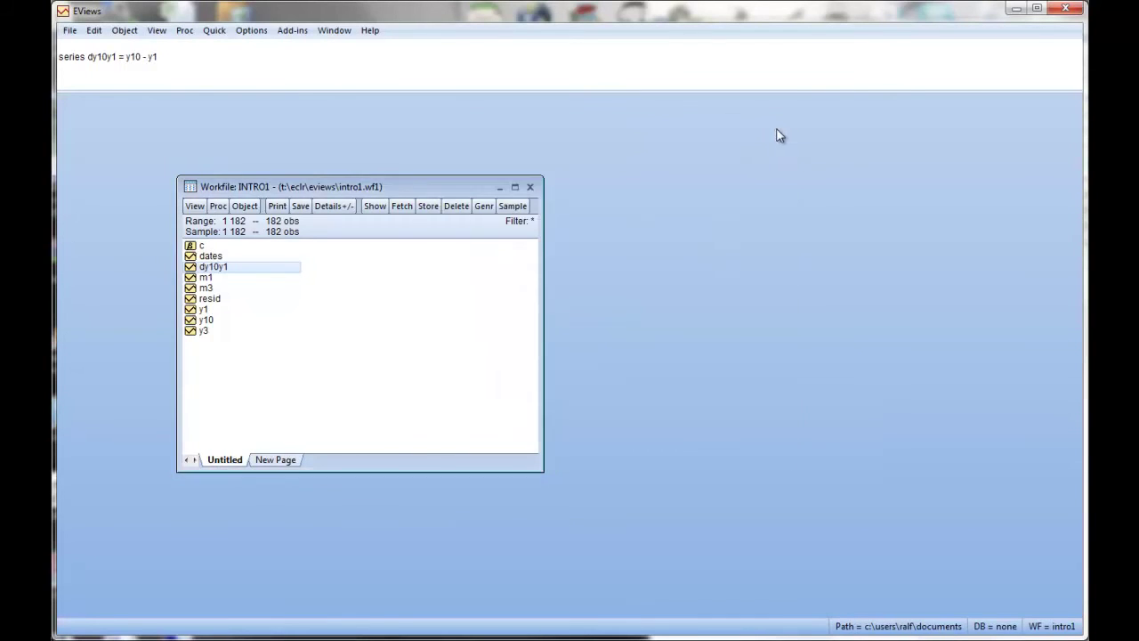
Edit the previous command into 'series dy1m1 = y1 - m1' and run it.
{"action": "left_click", "coordinate": [187, 59]}
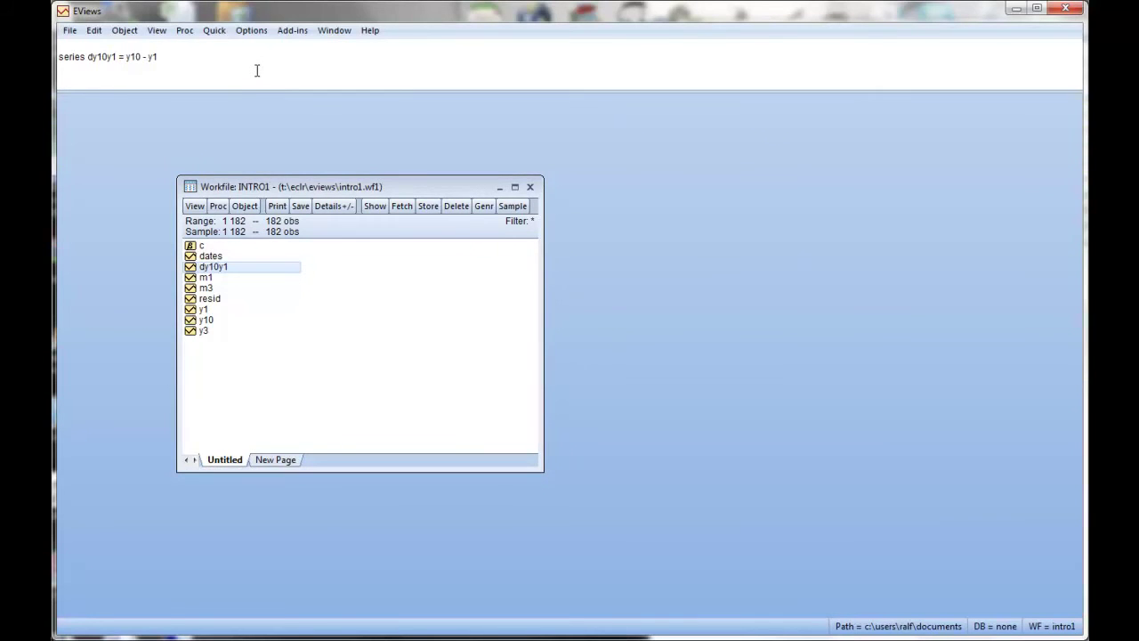
{"action": "left_click", "coordinate": [87, 57]}
{"action": "left_click", "coordinate": [97, 61]}
{"action": "key", "text": "Delete"}
{"action": "key", "text": "Delete"}
{"action": "type", "text": "m"}
{"action": "key", "text": "Delete"}
{"action": "type", "text": "m"}
{"action": "key", "text": "Return"}
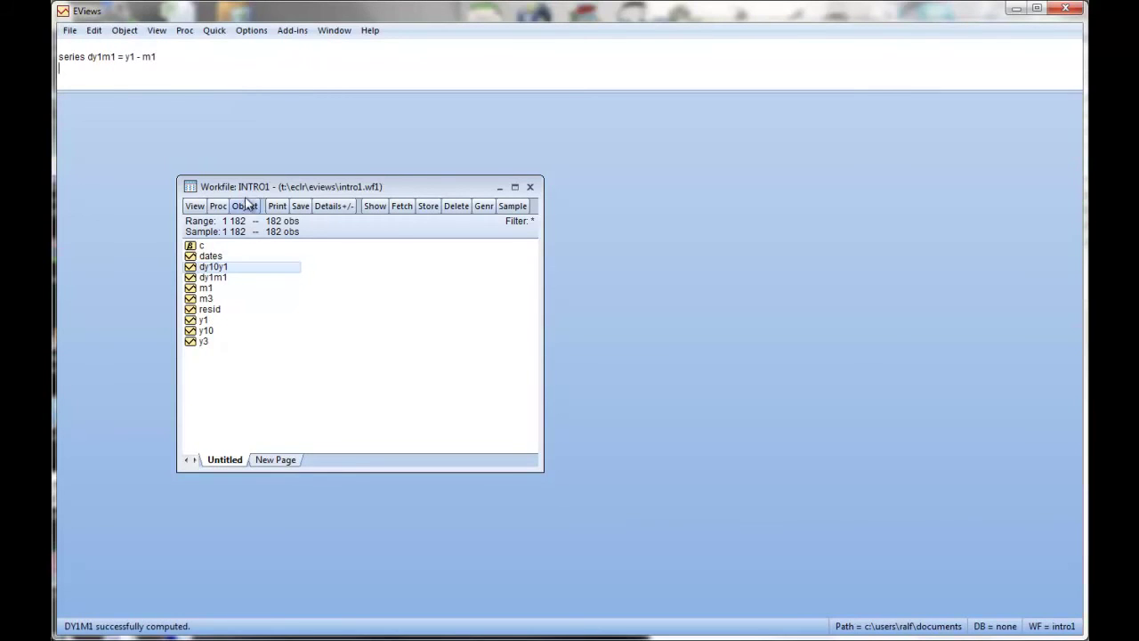
Open dy1m1, scroll its values, display it as a line graph, then close it.
{"action": "left_click", "coordinate": [214, 278]}
{"action": "double_click", "coordinate": [214, 278]}
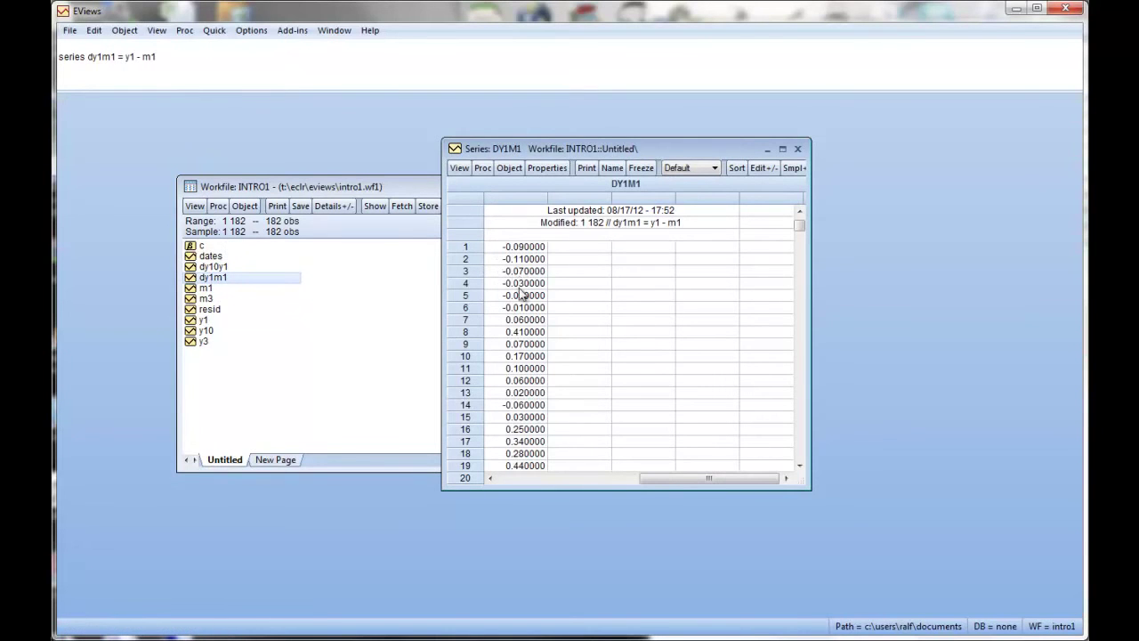
{"action": "scroll", "coordinate": [520, 307], "scroll_direction": "down", "scroll_amount": 3}
{"action": "scroll", "coordinate": [527, 356], "scroll_direction": "down", "scroll_amount": 7}
{"action": "scroll", "coordinate": [529, 410], "scroll_direction": "down", "scroll_amount": 10}
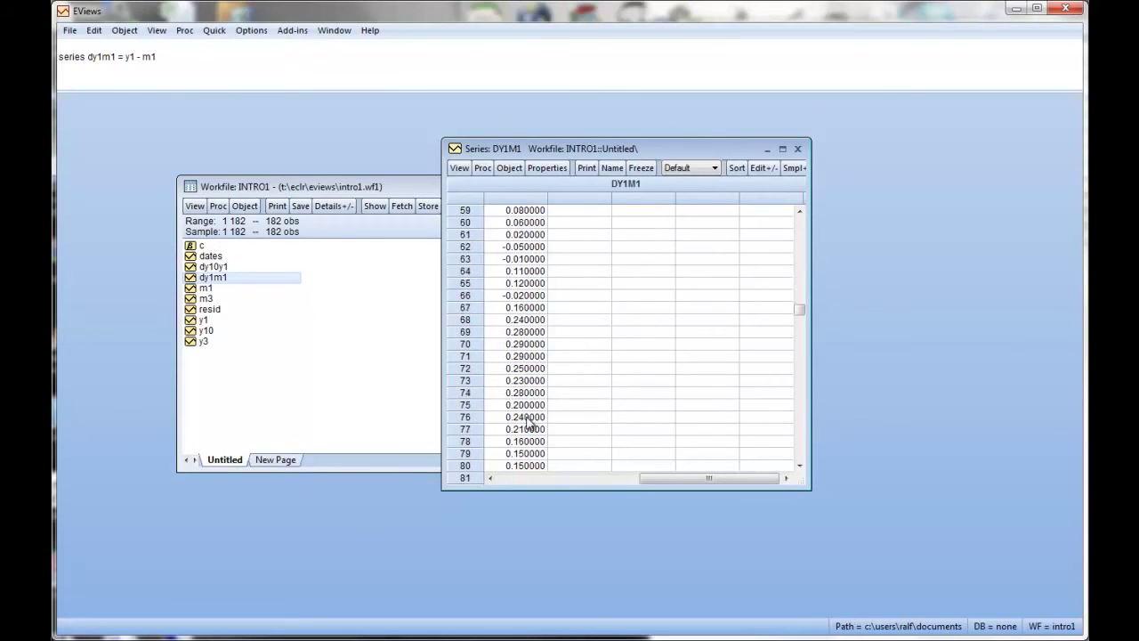
{"action": "scroll", "coordinate": [527, 424], "scroll_direction": "up", "scroll_amount": 20}
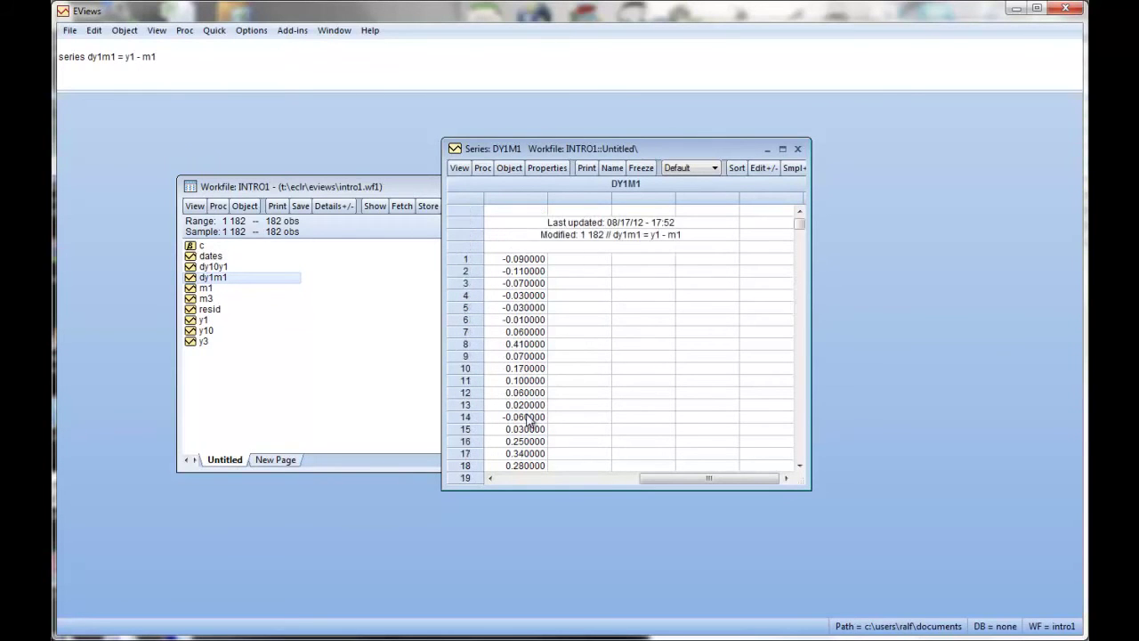
{"action": "left_click", "coordinate": [461, 171]}
{"action": "left_click", "coordinate": [487, 202]}
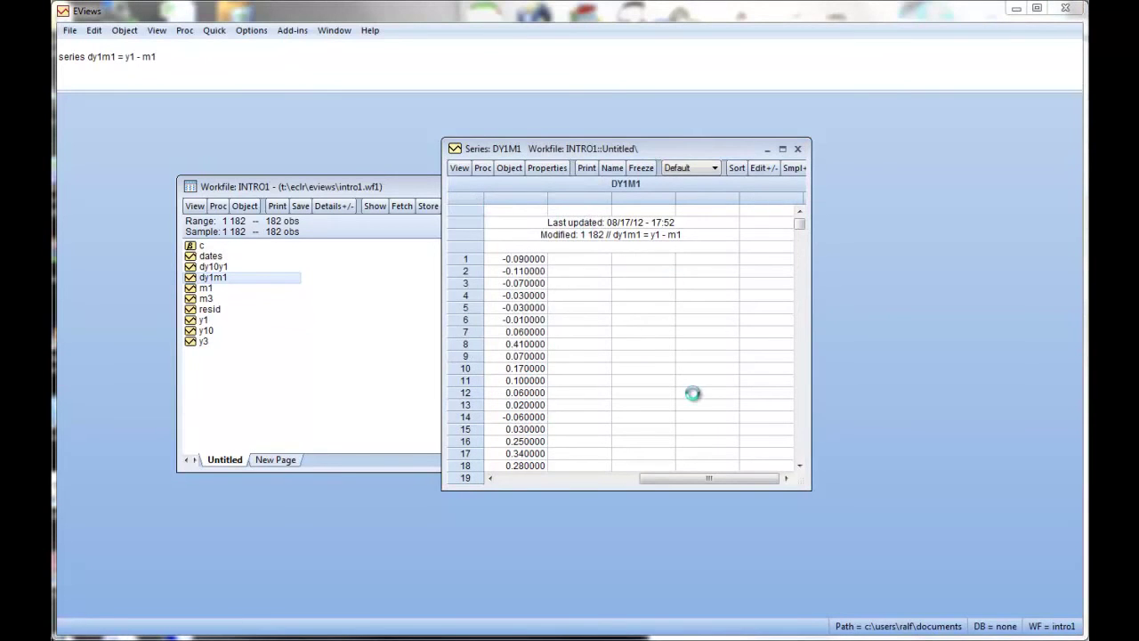
{"action": "left_click", "coordinate": [752, 456]}
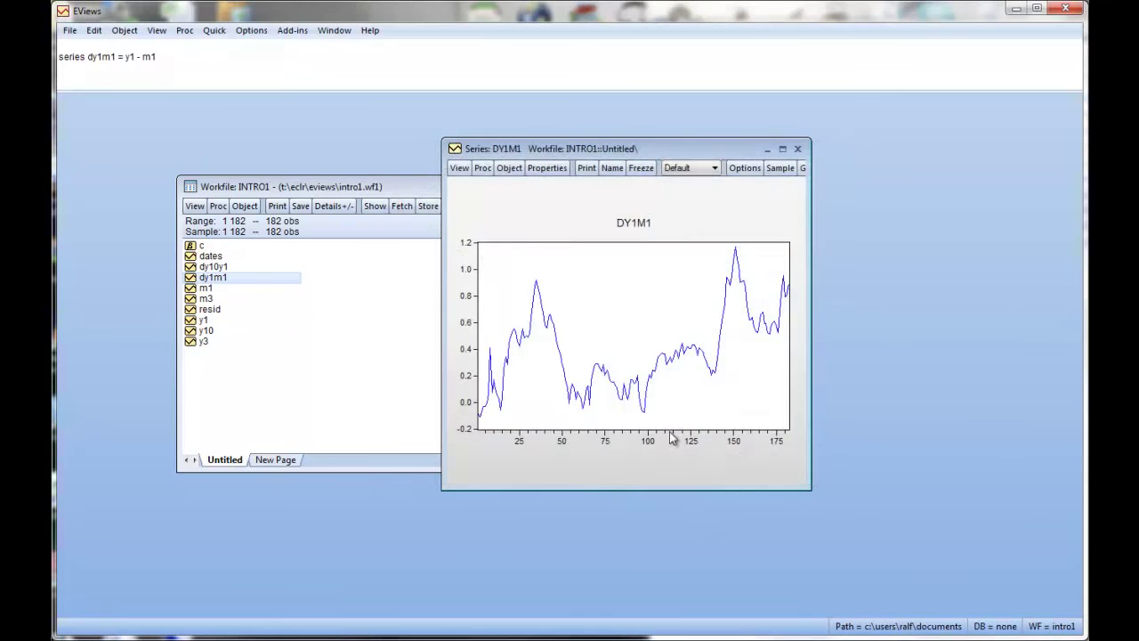
{"action": "left_click", "coordinate": [798, 150]}
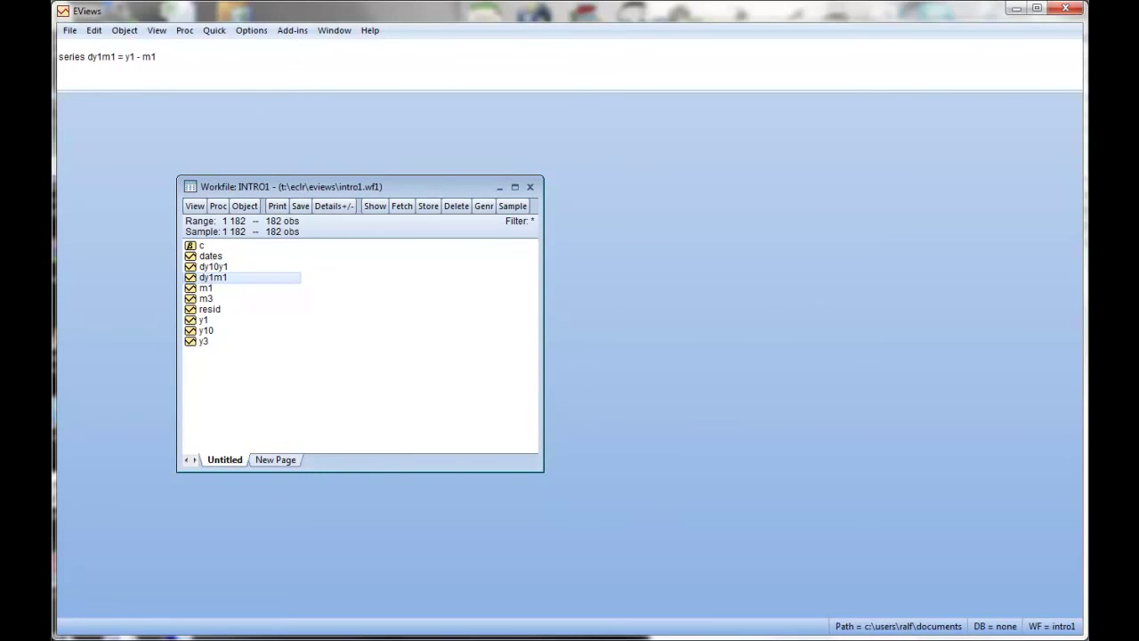
Review the tutorial's task list in the PDF, then return to the INTRO1 workfile.
{"action": "key", "text": "alt+Tab"}
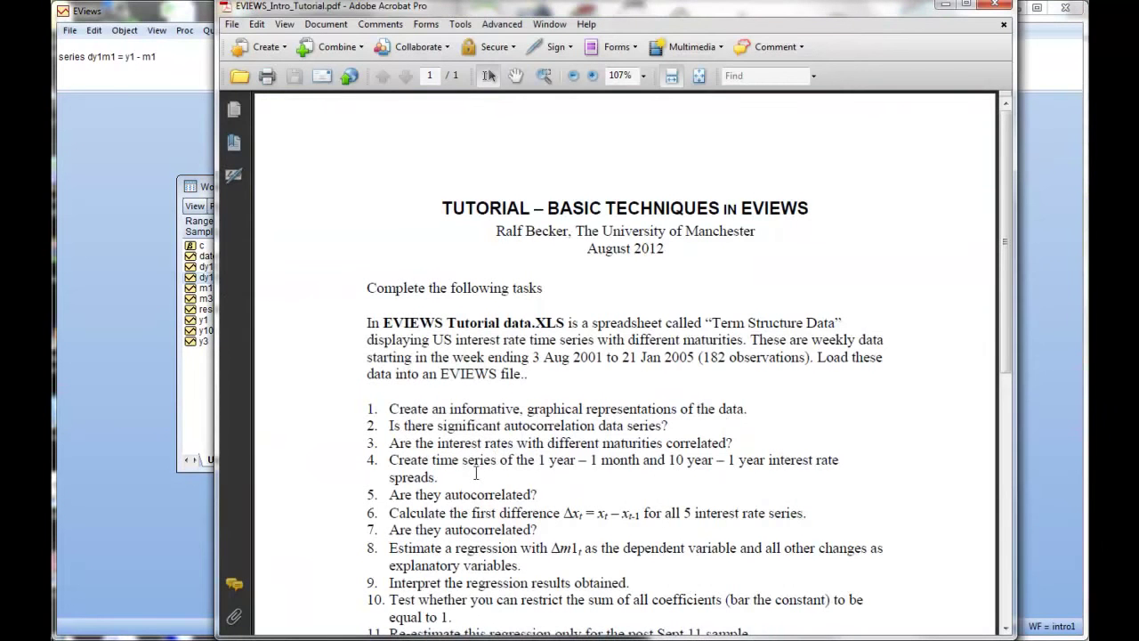
{"action": "scroll", "coordinate": [476, 474], "scroll_direction": "down", "scroll_amount": 2}
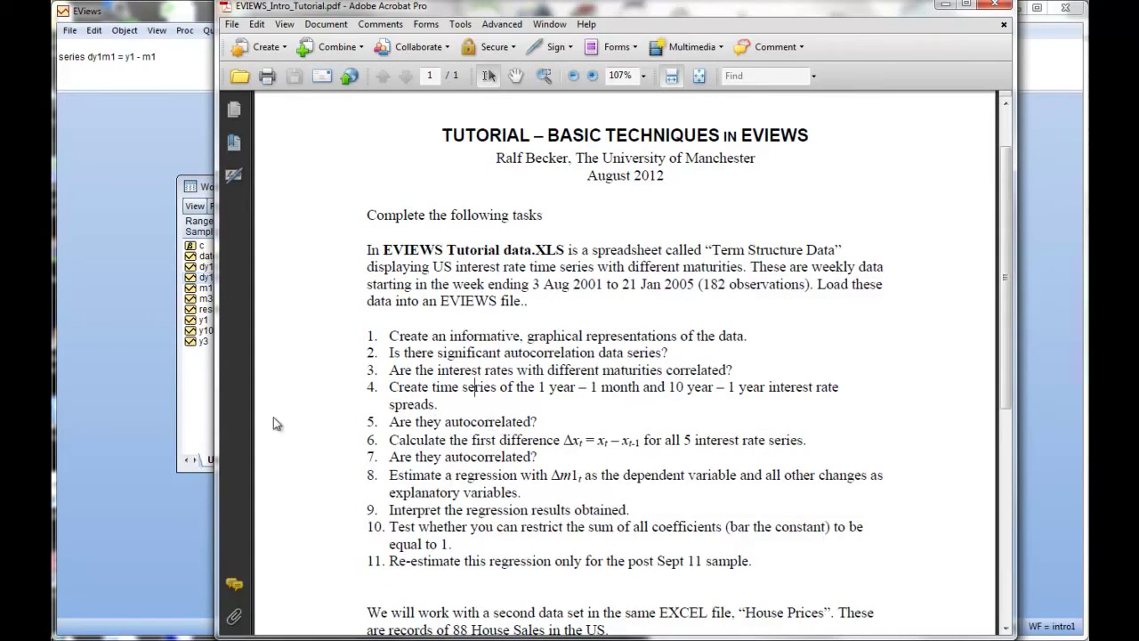
{"action": "left_click", "coordinate": [203, 188]}
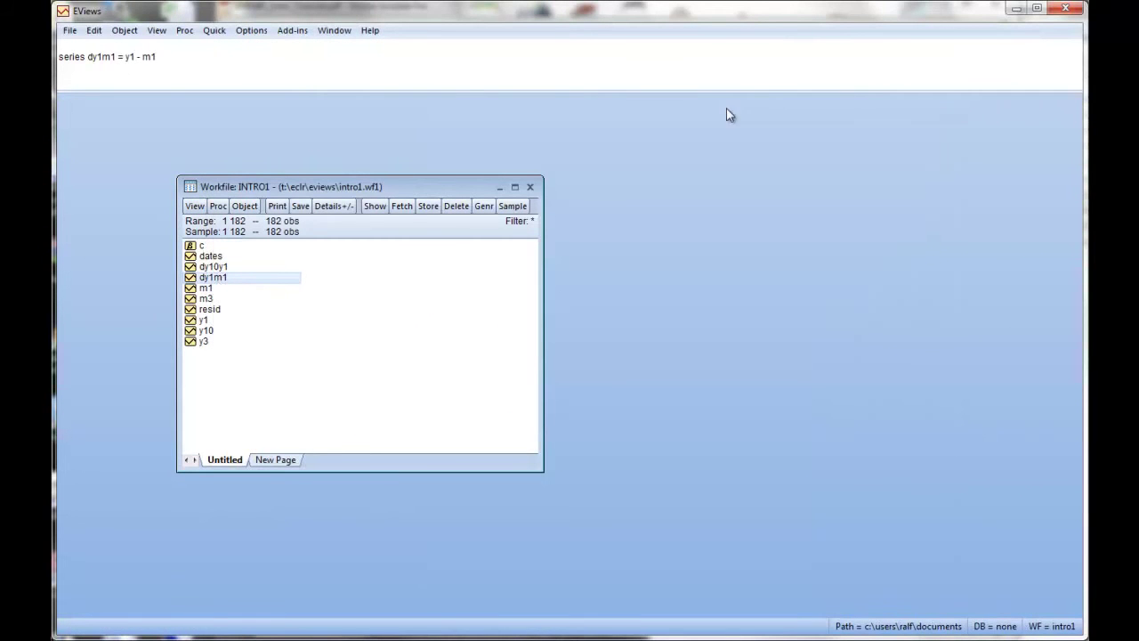
{"action": "double_click", "coordinate": [214, 278]}
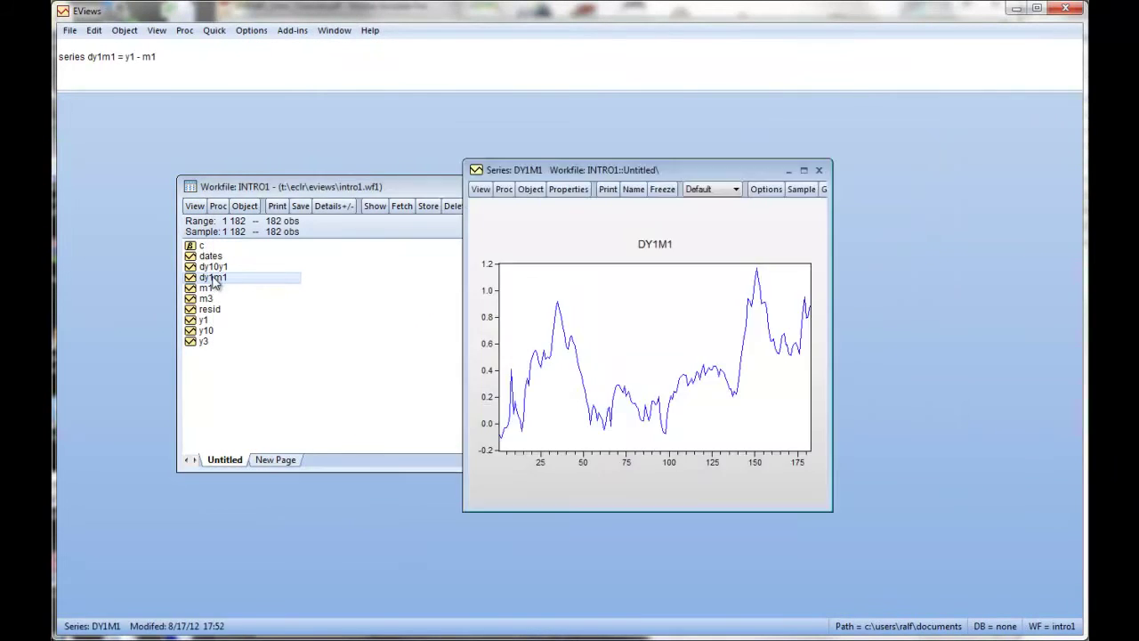
{"action": "left_click", "coordinate": [479, 190]}
{"action": "left_click", "coordinate": [515, 287]}
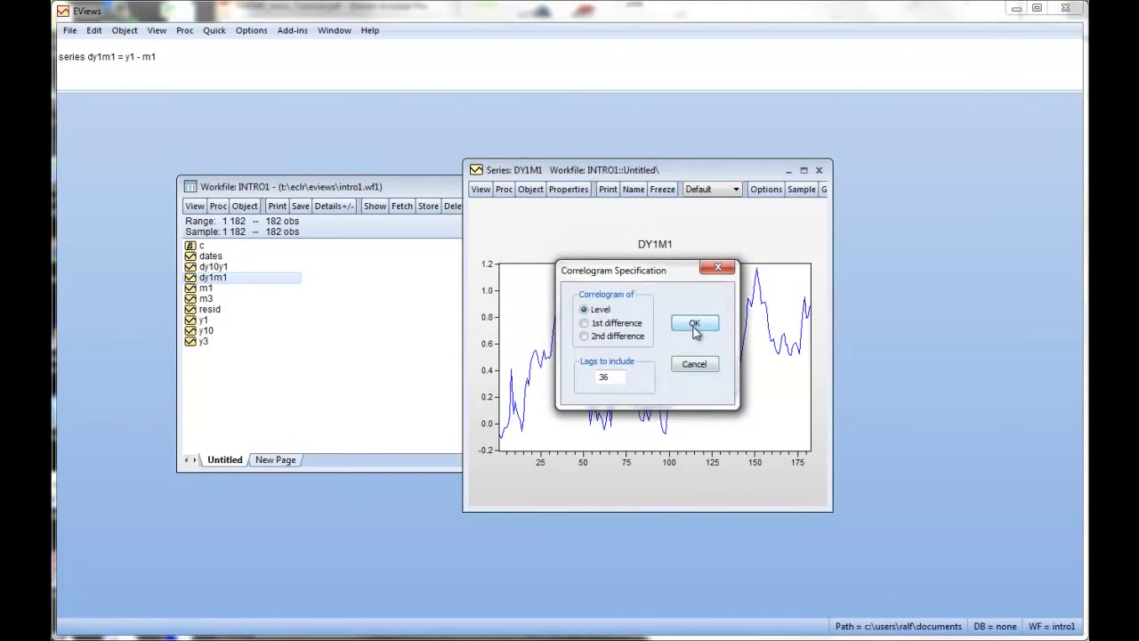
{"action": "left_click", "coordinate": [696, 324]}
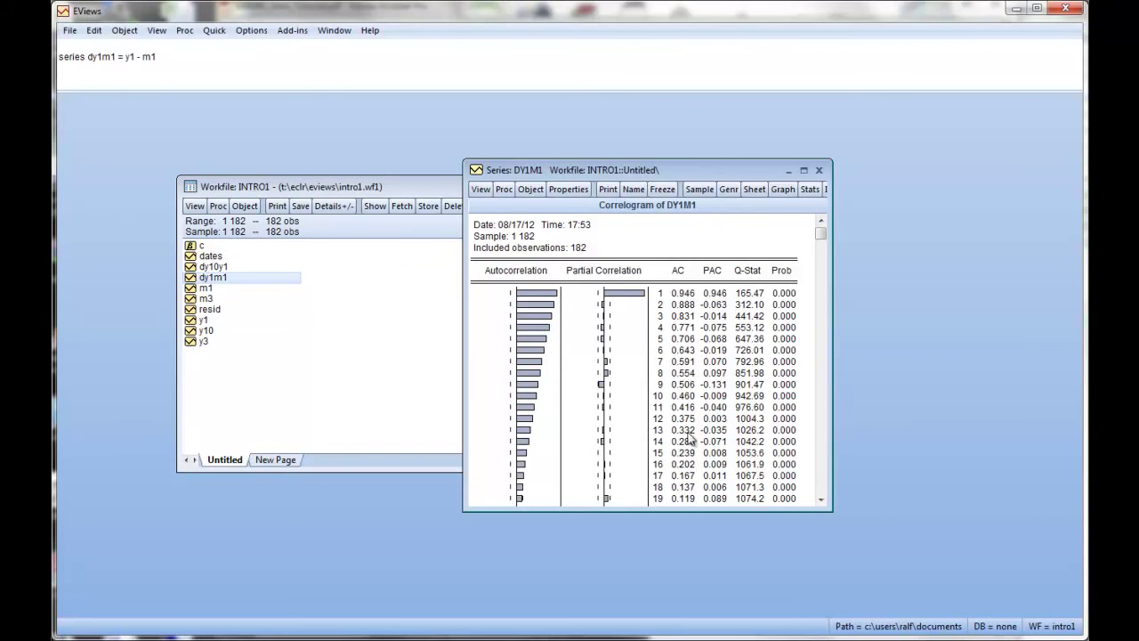
{"action": "left_click_drag", "start_coordinate": [698, 507], "coordinate": [712, 581]}
{"action": "left_click", "coordinate": [821, 572]}
{"action": "left_click", "coordinate": [821, 571]}
{"action": "left_click", "coordinate": [821, 571]}
{"action": "left_click", "coordinate": [821, 571]}
{"action": "left_click", "coordinate": [821, 572]}
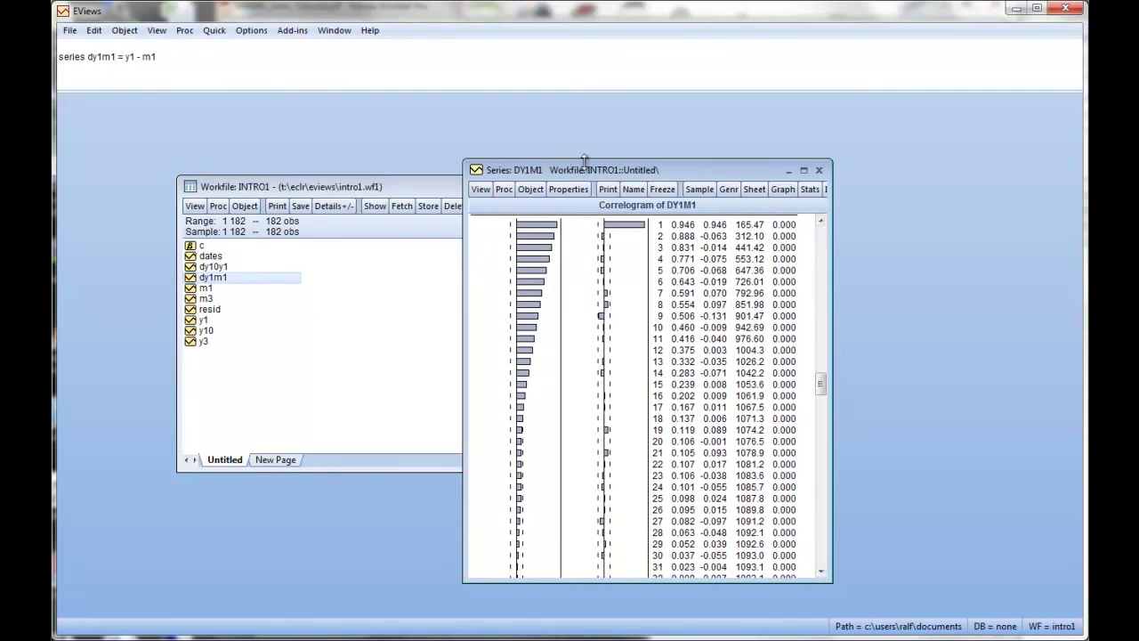
{"action": "left_click_drag", "start_coordinate": [585, 160], "coordinate": [584, 110]}
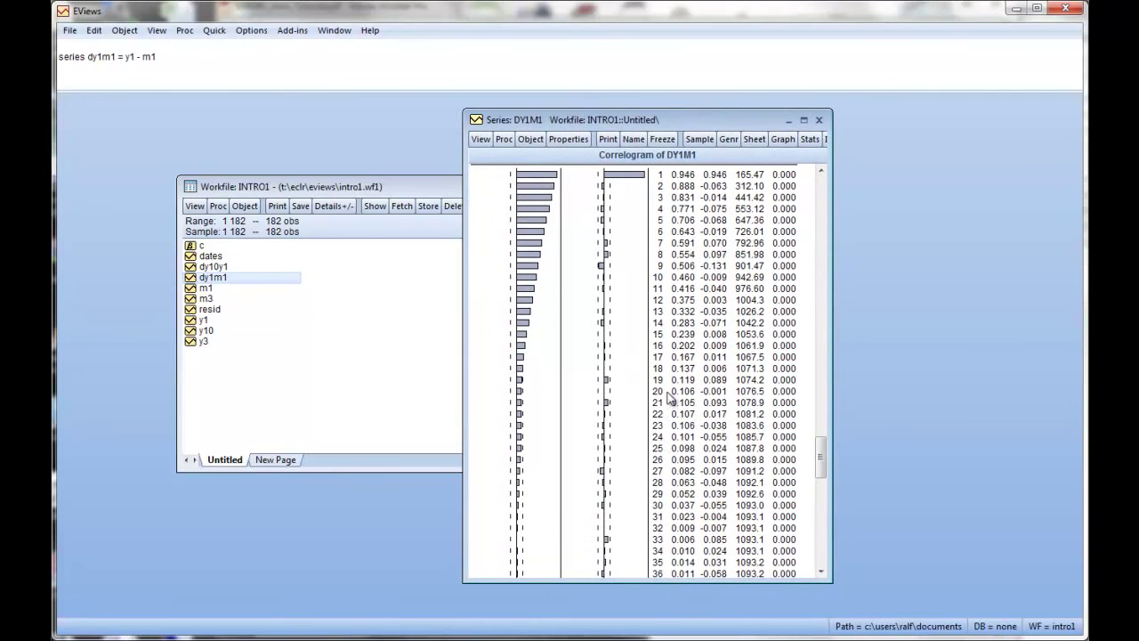
{"action": "left_click", "coordinate": [683, 506]}
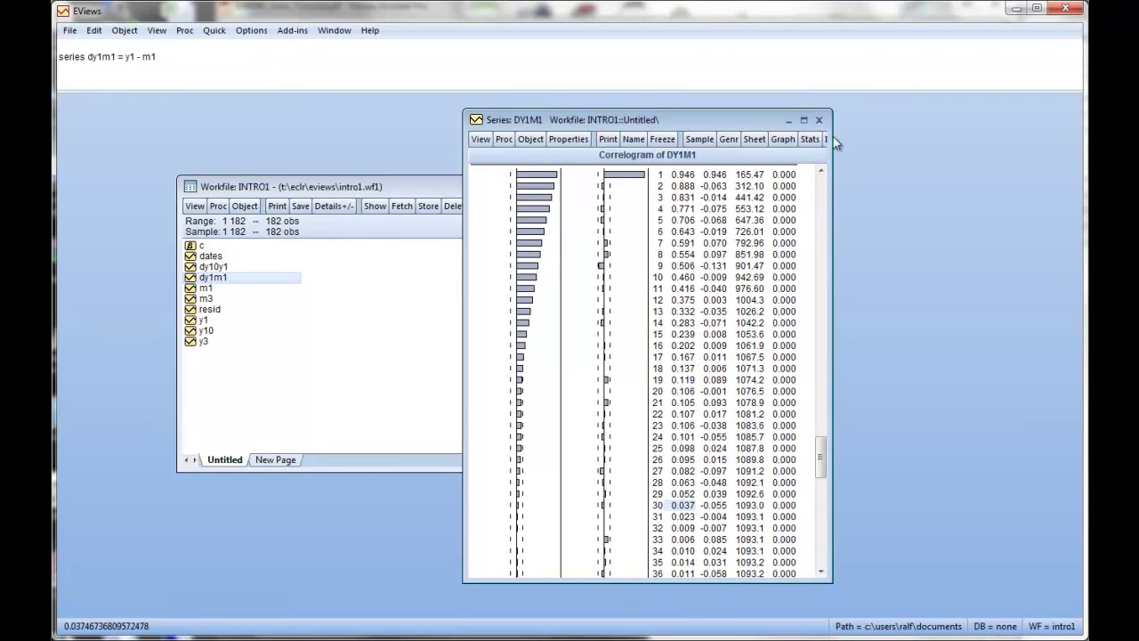
{"action": "left_click_drag", "start_coordinate": [833, 133], "coordinate": [928, 133]}
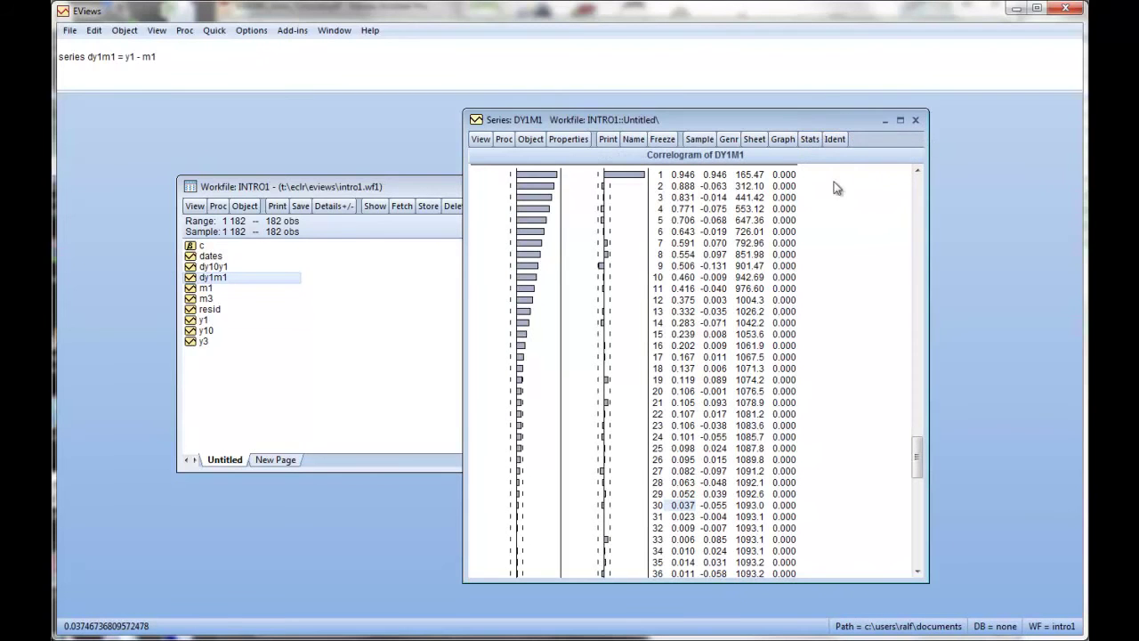
{"action": "left_click", "coordinate": [915, 120]}
{"action": "double_click", "coordinate": [220, 268]}
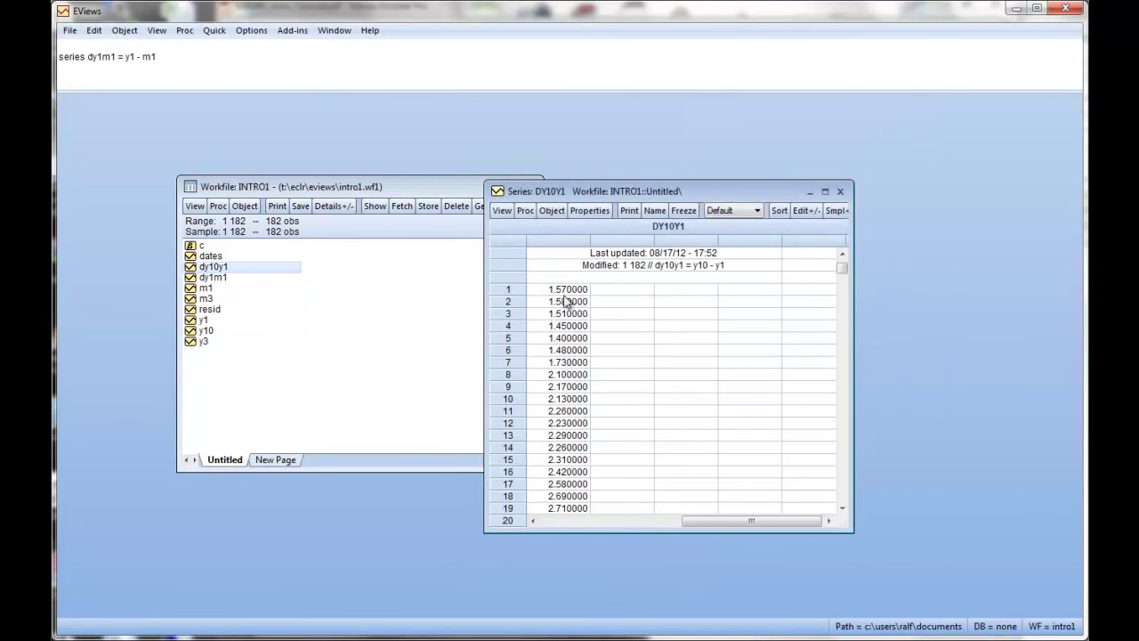
{"action": "left_click", "coordinate": [503, 211]}
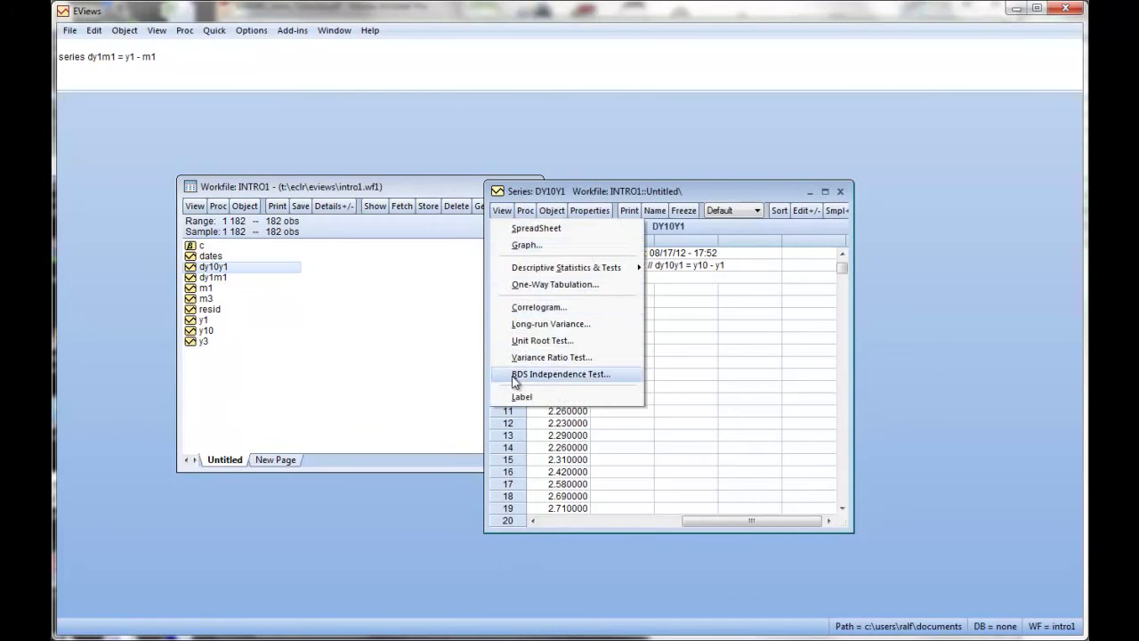
{"action": "left_click", "coordinate": [539, 307]}
{"action": "left_click", "coordinate": [712, 348]}
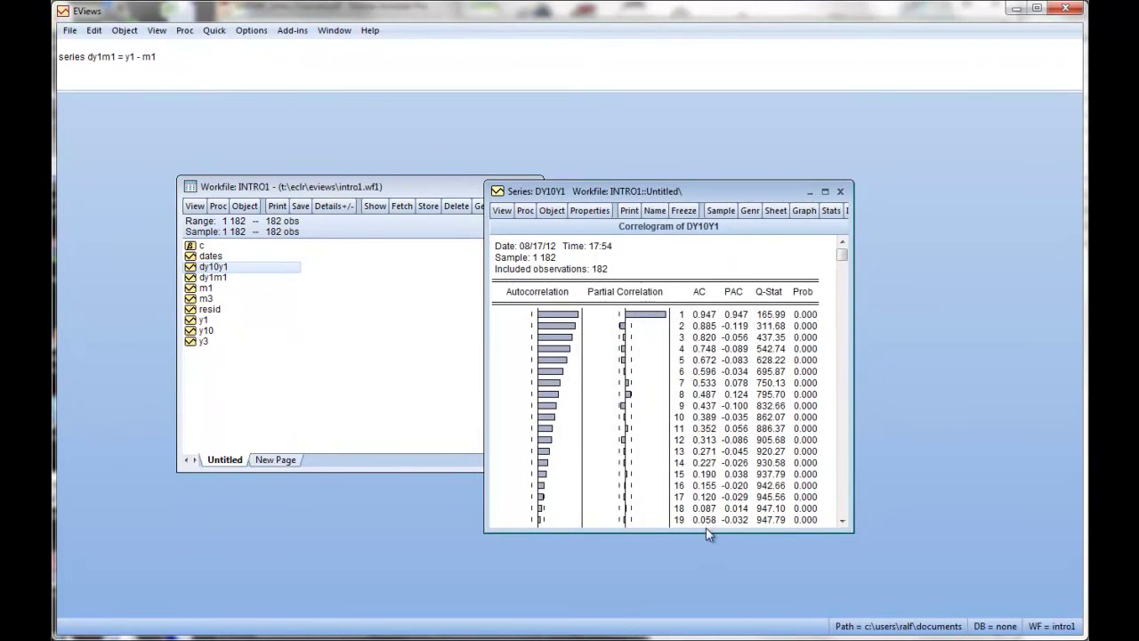
{"action": "left_click", "coordinate": [840, 191]}
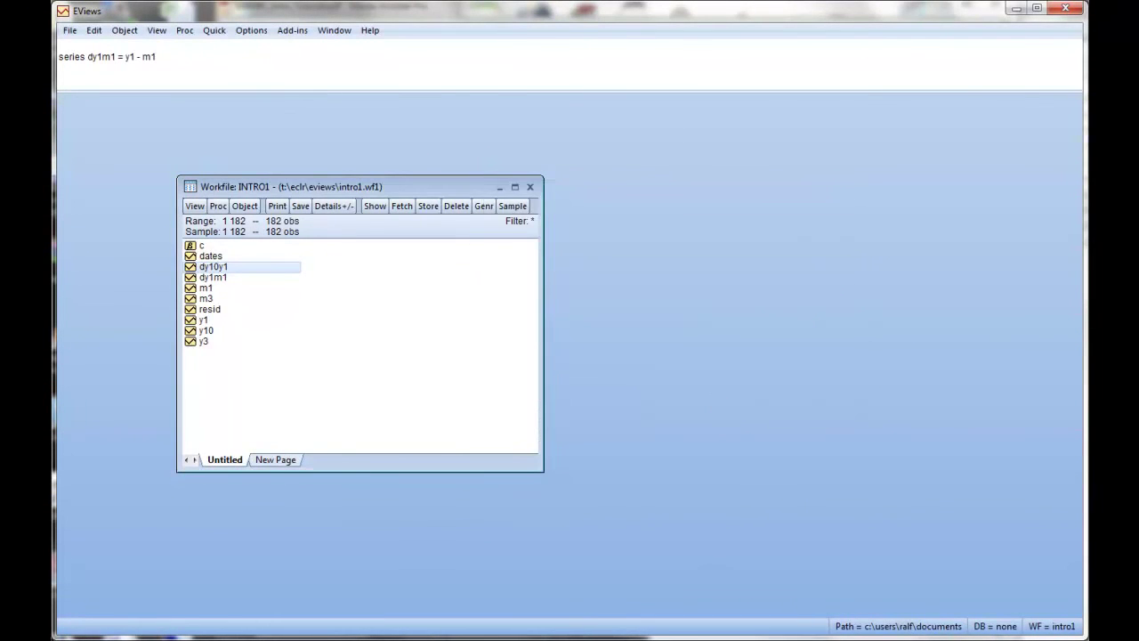
{"action": "left_click", "coordinate": [575, 631]}
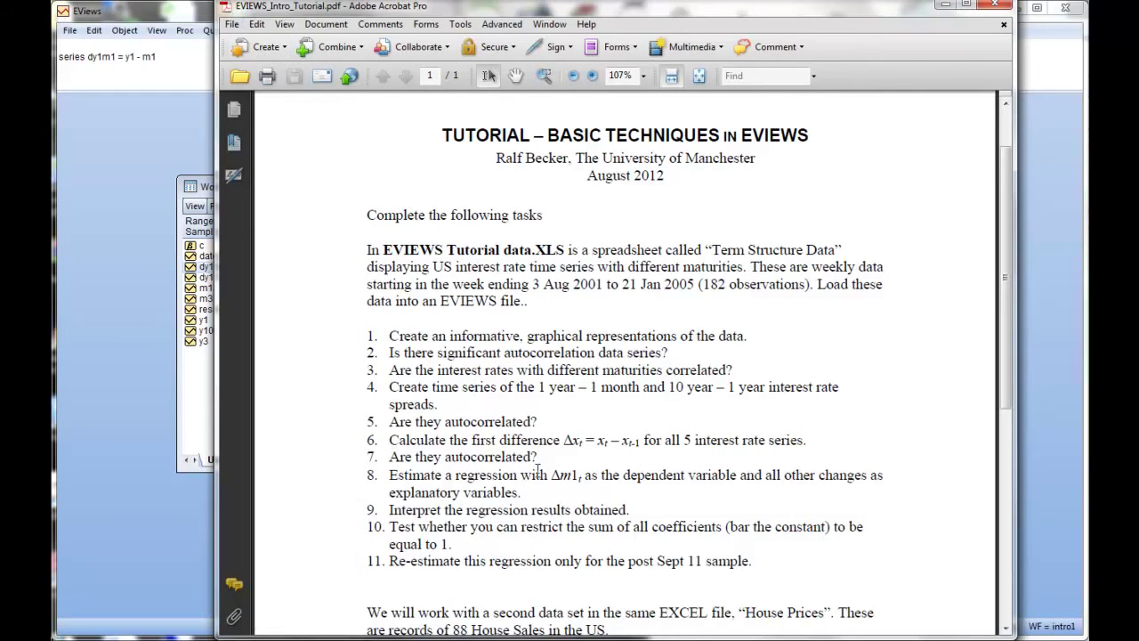
{"action": "left_click_drag", "start_coordinate": [546, 472], "coordinate": [399, 457]}
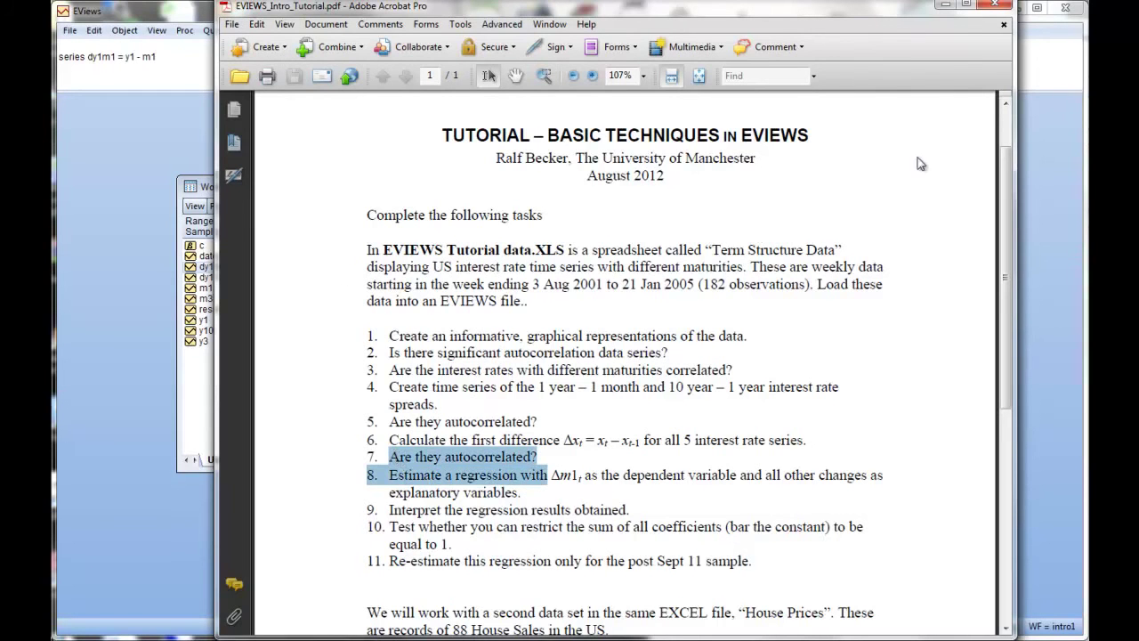
Run the command 'series dm1 = m1 - m1(-1)' in EViews.
{"action": "left_click", "coordinate": [945, 5]}
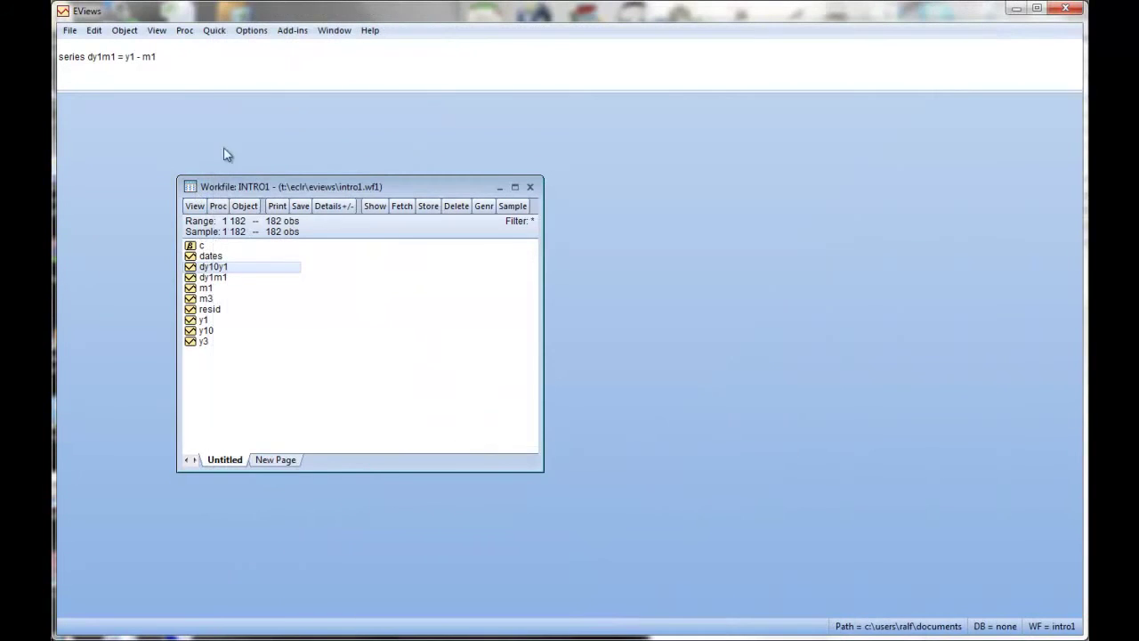
{"action": "left_click", "coordinate": [177, 71]}
{"action": "type", "text": "series dm1 = m1 - m1(-1"}
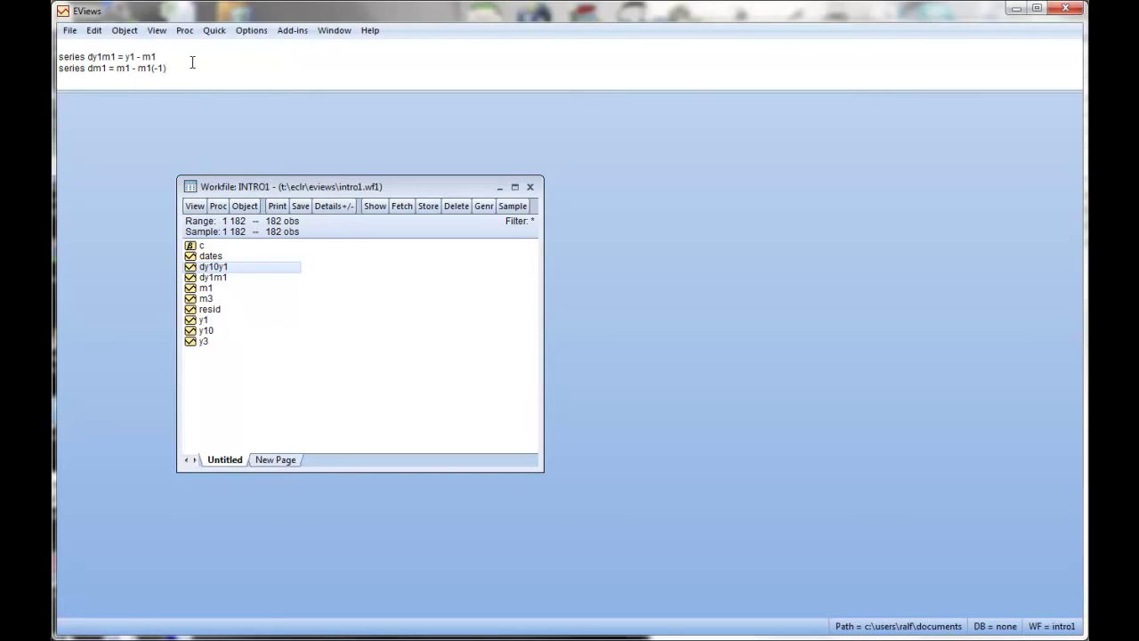
{"action": "key", "text": "Return"}
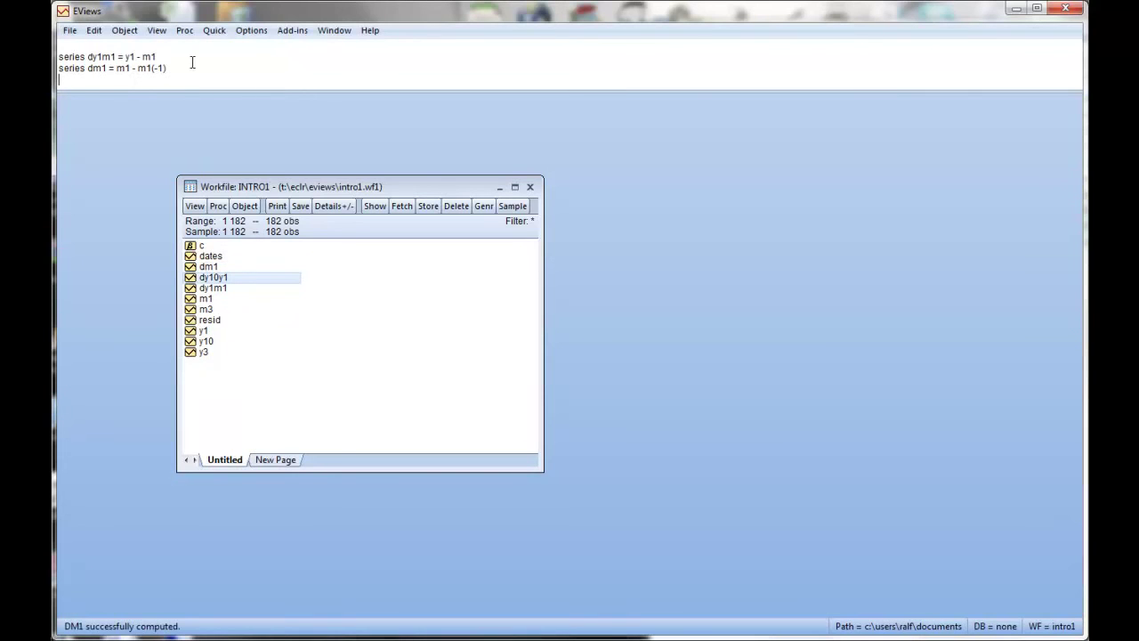
Open dm1 and display it as a default line graph.
{"action": "double_click", "coordinate": [203, 267]}
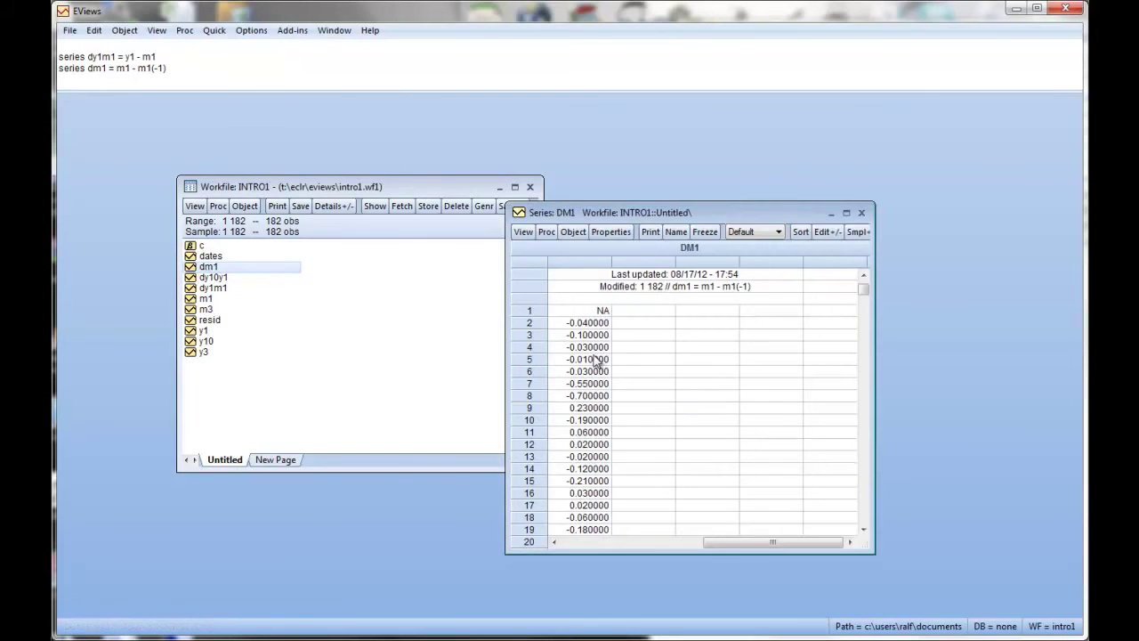
{"action": "scroll", "coordinate": [601, 432], "scroll_direction": "down", "scroll_amount": 3}
{"action": "scroll", "coordinate": [601, 432], "scroll_direction": "up", "scroll_amount": 4}
{"action": "left_click", "coordinate": [524, 232]}
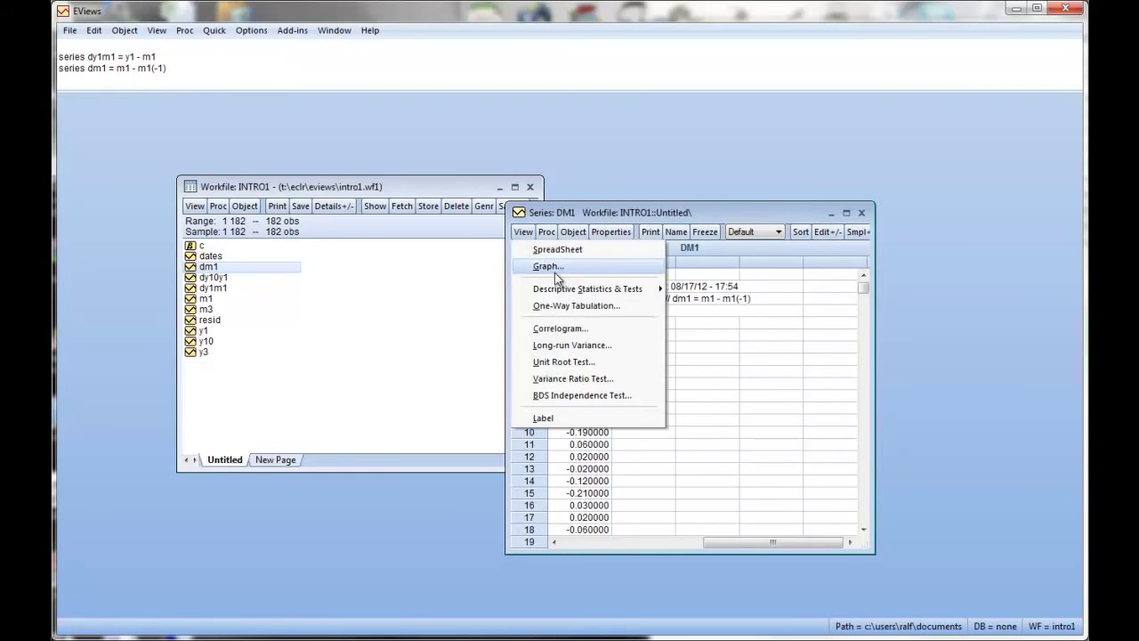
{"action": "left_click", "coordinate": [556, 275]}
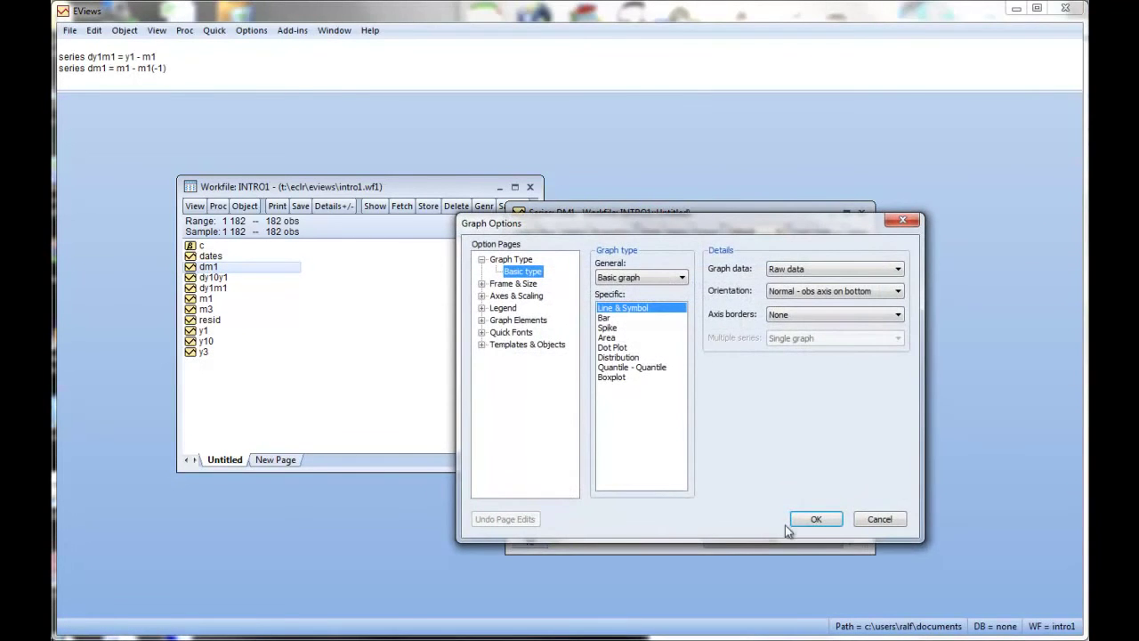
{"action": "left_click", "coordinate": [807, 520]}
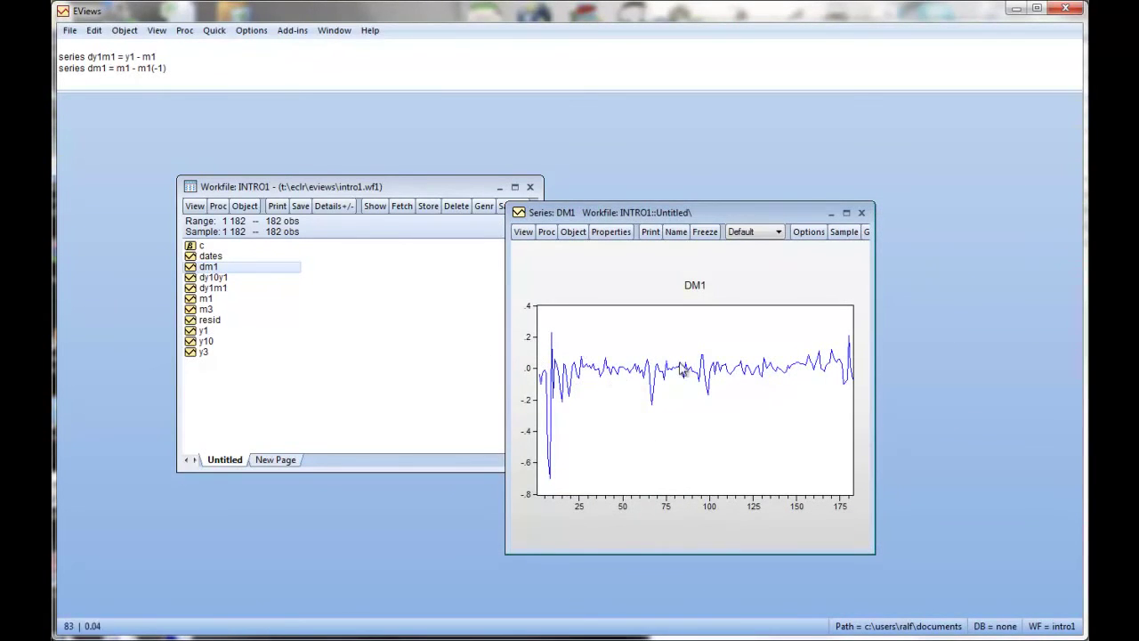
Close dm1 and create dm3 with 'series dm3 = m3 - m3(-1)'.
{"action": "left_click", "coordinate": [862, 212]}
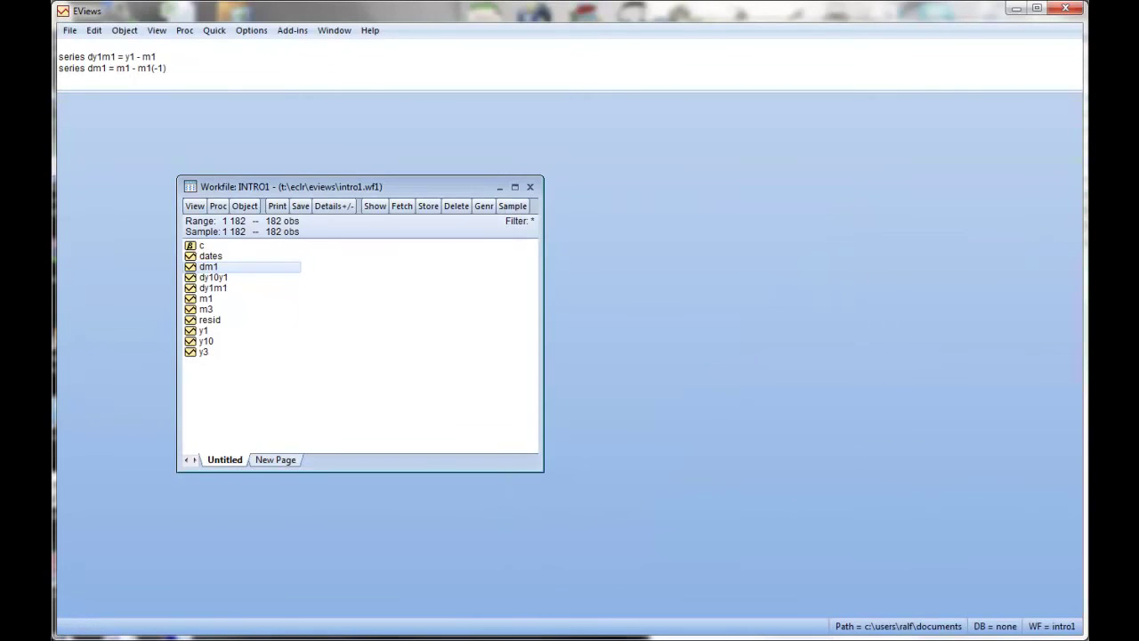
{"action": "left_click", "coordinate": [108, 68]}
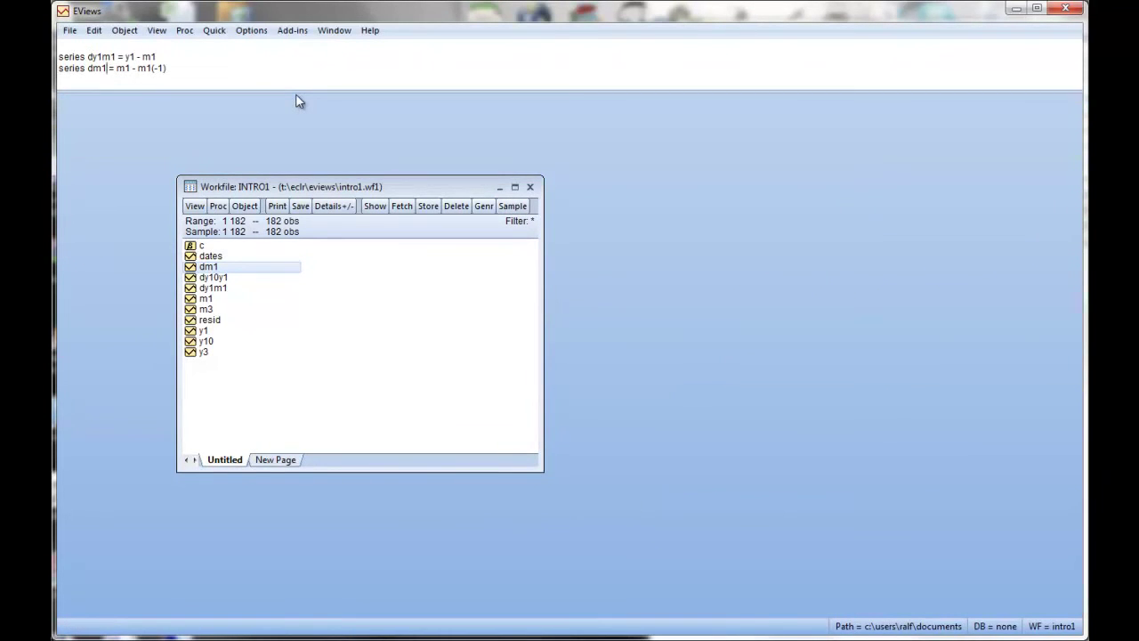
{"action": "key", "text": "BackSpace"}
{"action": "type", "text": "3"}
{"action": "key", "text": "BackSpace"}
{"action": "type", "text": "3"}
{"action": "key", "text": "BackSpace"}
{"action": "type", "text": "3"}
{"action": "key", "text": "Return"}
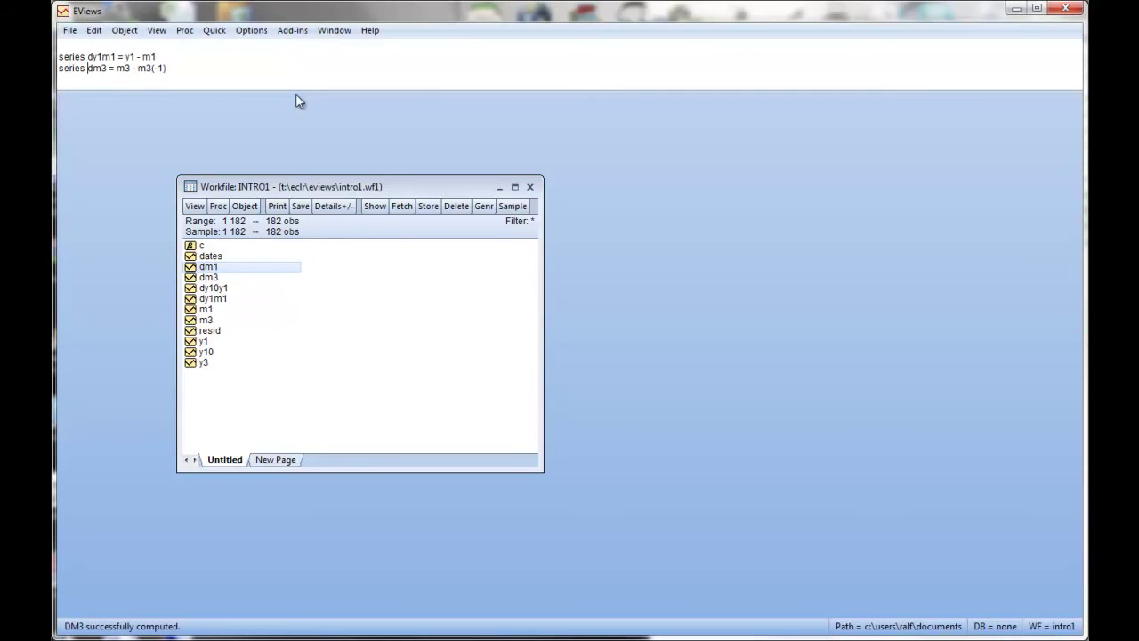
Create dy1 with 'series dy1 = y1 - y1(-1)'.
{"action": "key", "text": "Delete"}
{"action": "key", "text": "Delete"}
{"action": "type", "text": "y1"}
{"action": "key", "text": "Delete"}
{"action": "key", "text": "Delete"}
{"action": "key", "text": "Delete"}
{"action": "type", "text": "y1"}
{"action": "key", "text": "Right"}
{"action": "key", "text": "Right"}
{"action": "key", "text": "Delete"}
{"action": "key", "text": "Delete"}
{"action": "type", "text": "y1"}
{"action": "key", "text": "Return"}
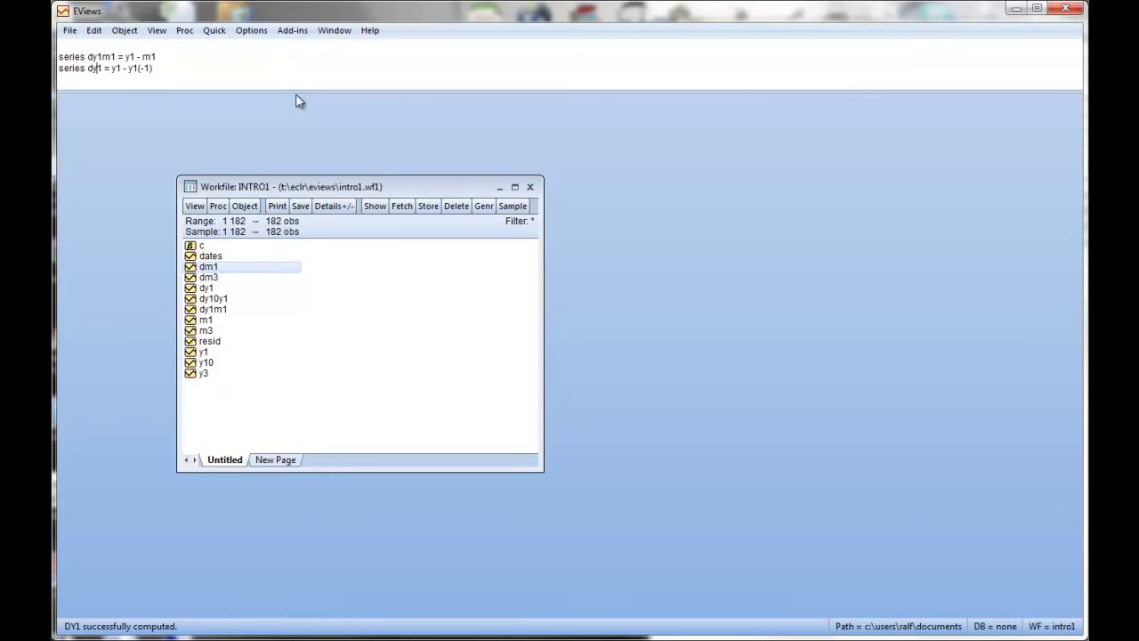
Create dy3 with 'series dy3 = y3 - y3(-1)'.
{"action": "key", "text": "Delete"}
{"action": "type", "text": "3"}
{"action": "key", "text": "Right"}
{"action": "key", "text": "Right"}
{"action": "key", "text": "Right"}
{"action": "key", "text": "Right"}
{"action": "key", "text": "Delete"}
{"action": "type", "text": "3"}
{"action": "key", "text": "Return"}
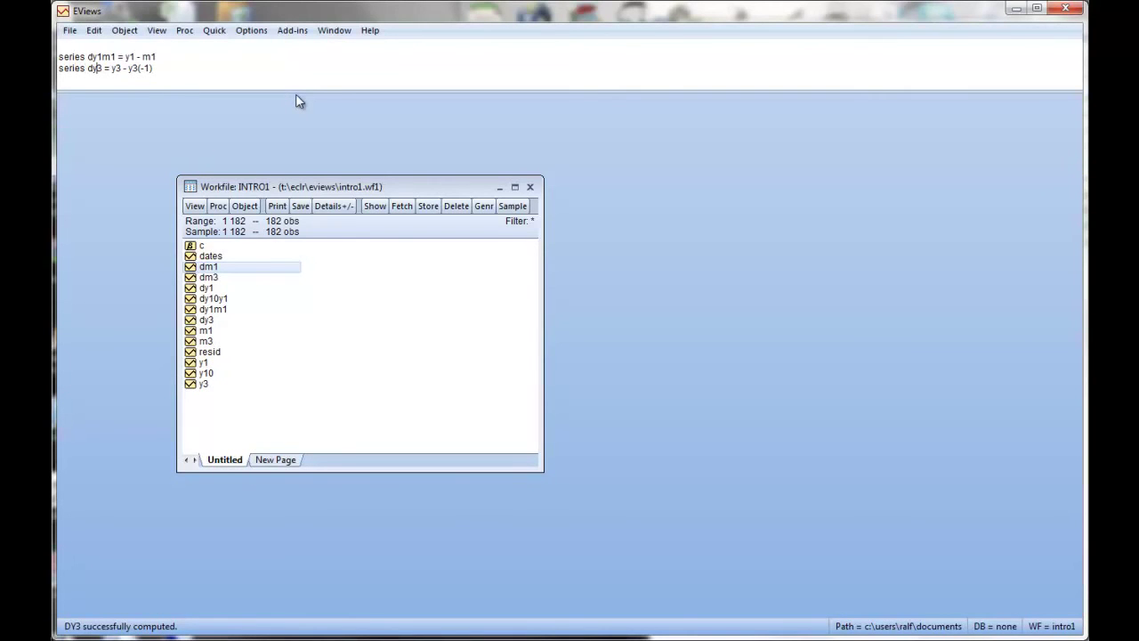
Create dy10 with 'series dy10 = y10 - y10(-1)'.
{"action": "key", "text": "Delete"}
{"action": "type", "text": "10"}
{"action": "key", "text": "Delete"}
{"action": "key", "text": "Delete"}
{"action": "type", "text": "y10"}
{"action": "key", "text": "Right"}
{"action": "key", "text": "Right"}
{"action": "key", "text": "Right"}
{"action": "key", "text": "Delete"}
{"action": "key", "text": "Delete"}
{"action": "type", "text": "y10"}
{"action": "key", "text": "Return"}
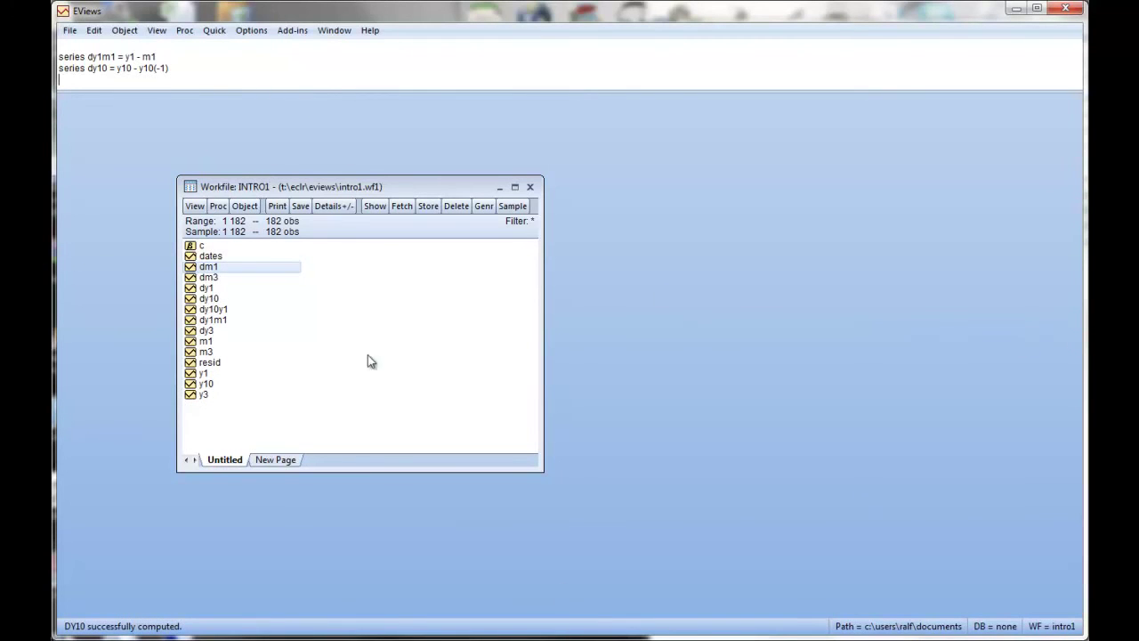
View the dm1 correlogram, check its lag-1 autocorrelation, and close it.
{"action": "double_click", "coordinate": [208, 269]}
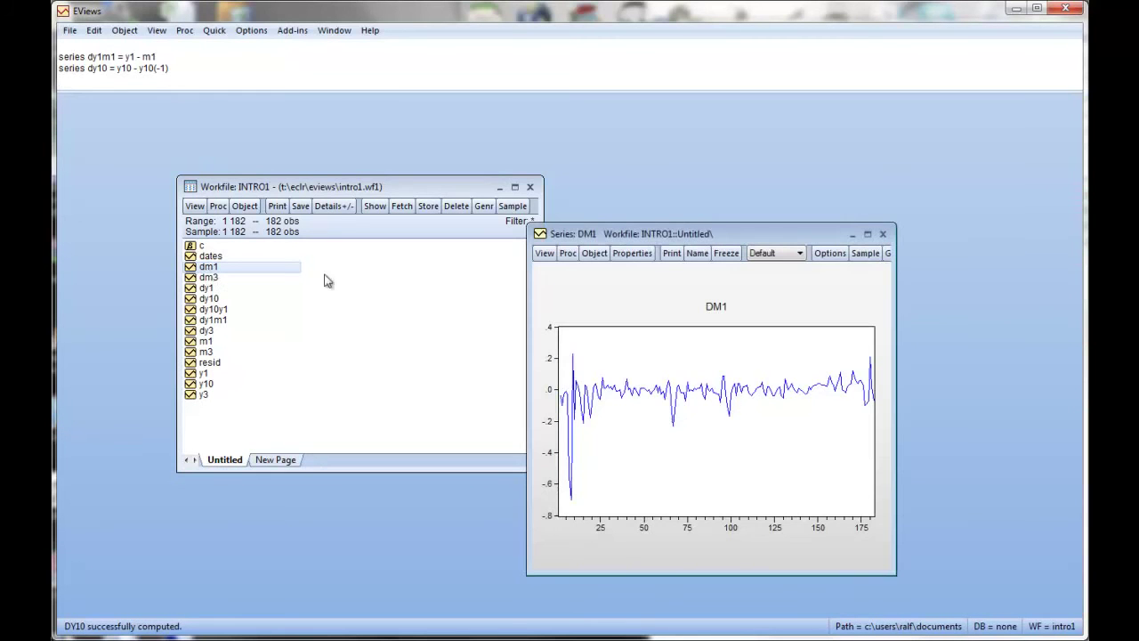
{"action": "left_click", "coordinate": [545, 253]}
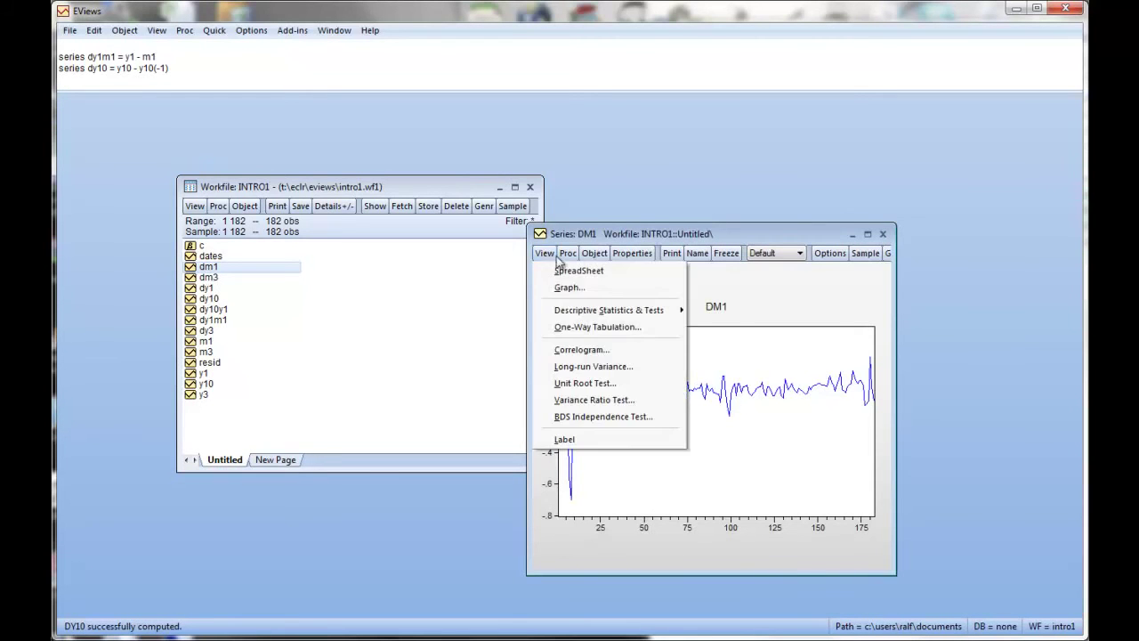
{"action": "left_click", "coordinate": [564, 349]}
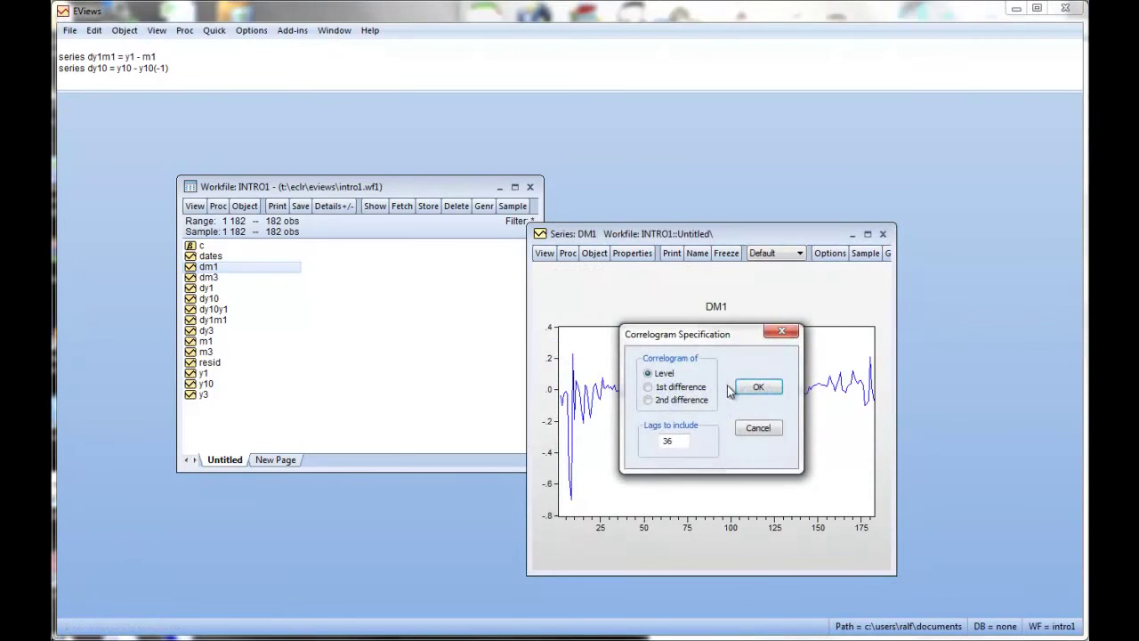
{"action": "left_click", "coordinate": [756, 388]}
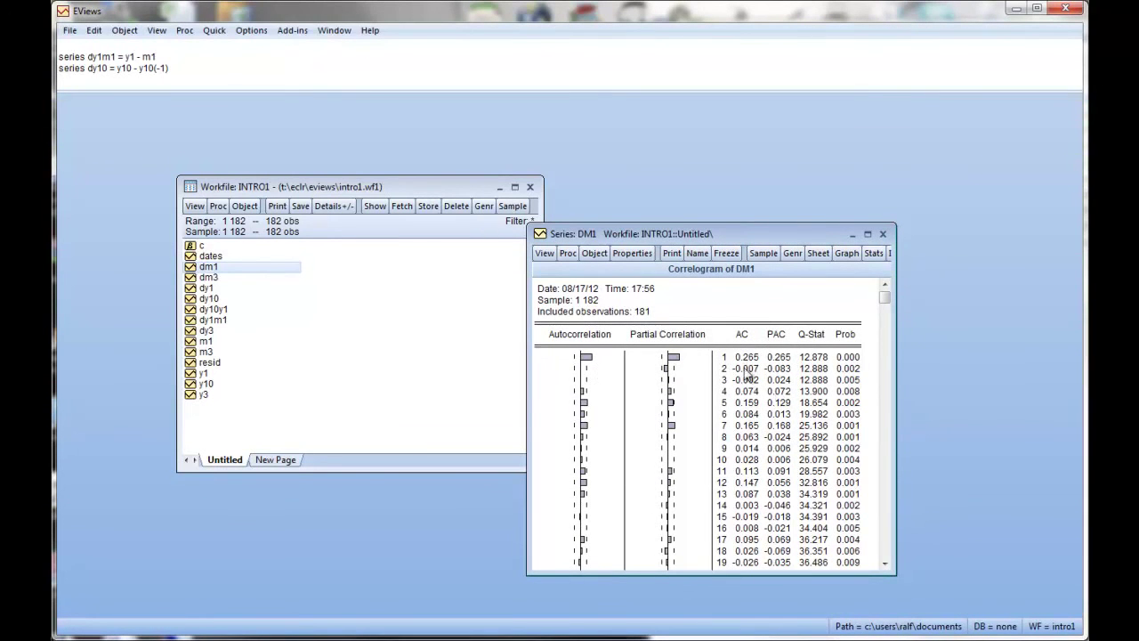
{"action": "left_click", "coordinate": [751, 358]}
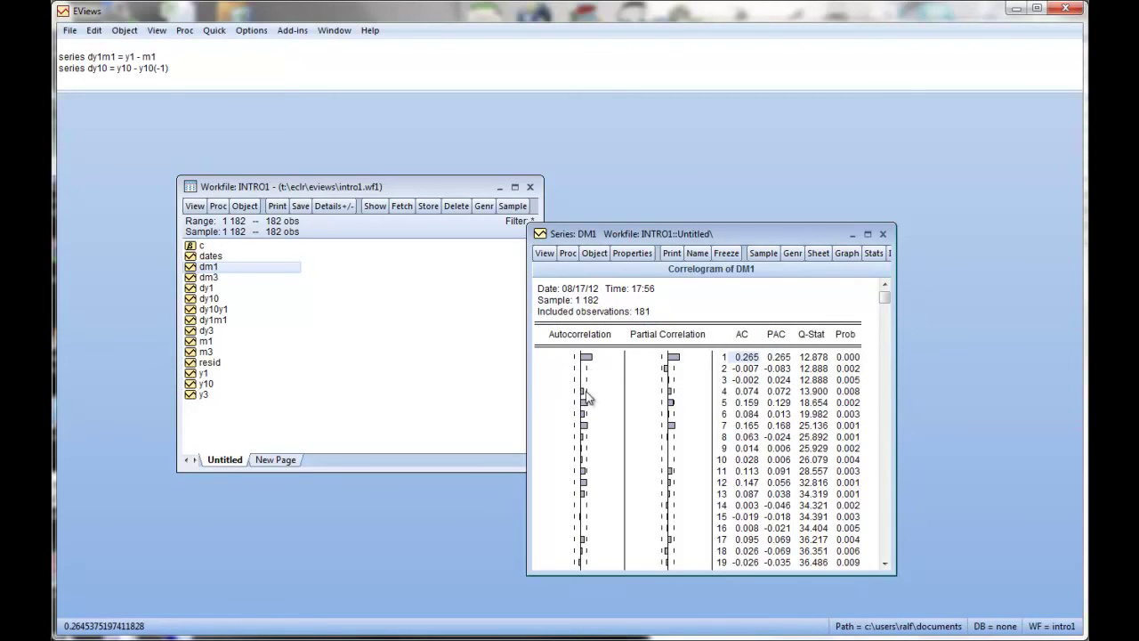
{"action": "left_click", "coordinate": [884, 234]}
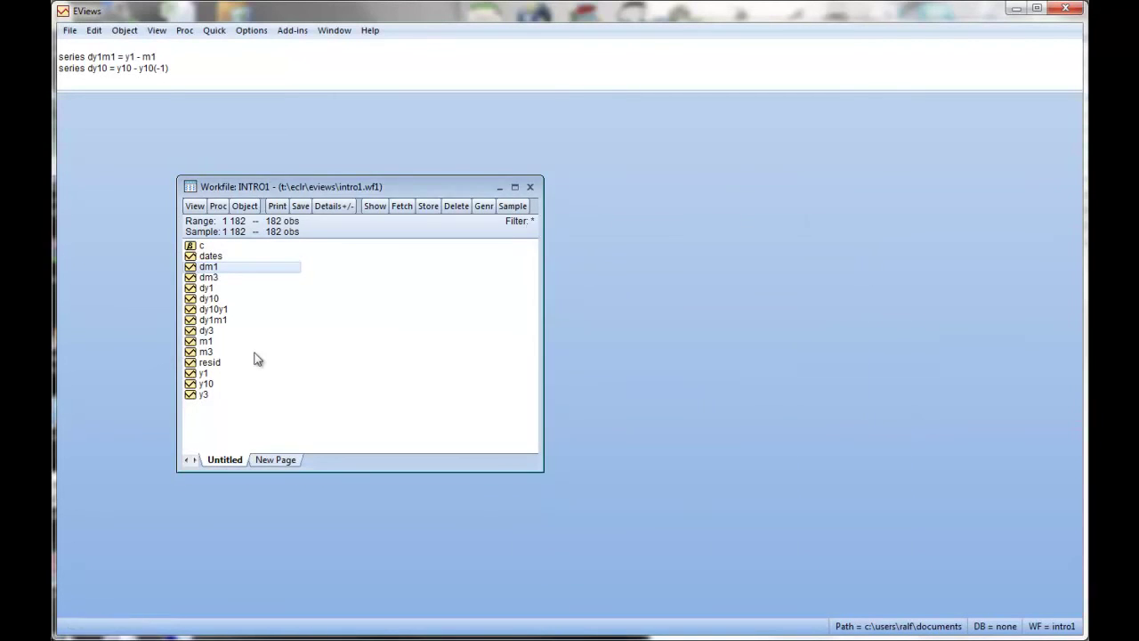
View the dm3 correlogram with default settings (lag-1 AC 0.455) and close it.
{"action": "double_click", "coordinate": [208, 277]}
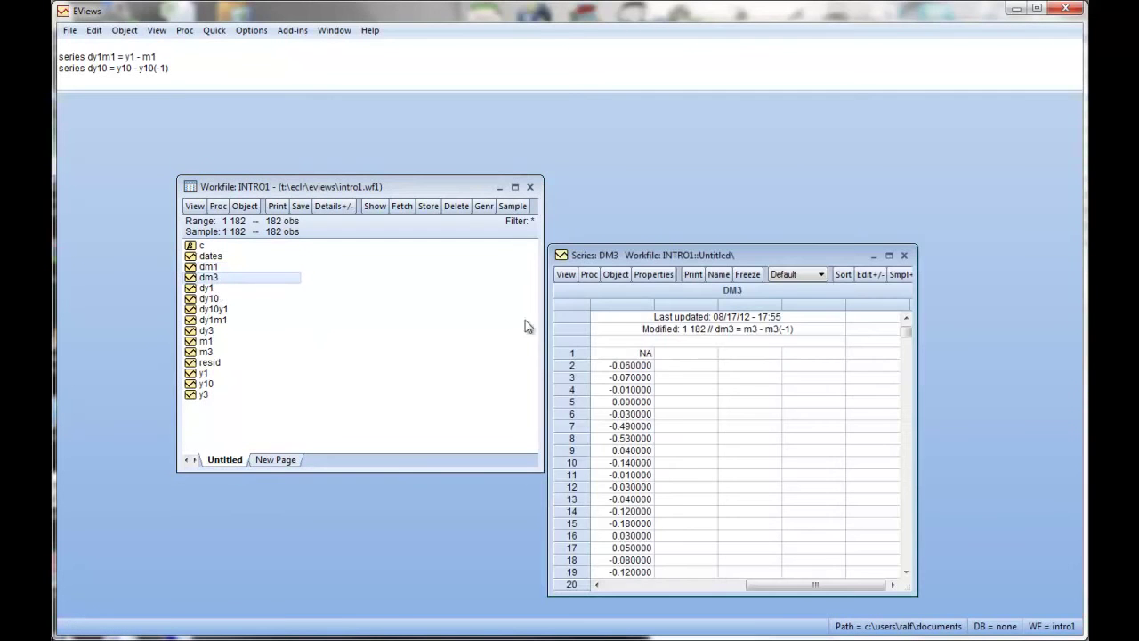
{"action": "left_click", "coordinate": [566, 274]}
{"action": "left_click", "coordinate": [612, 378]}
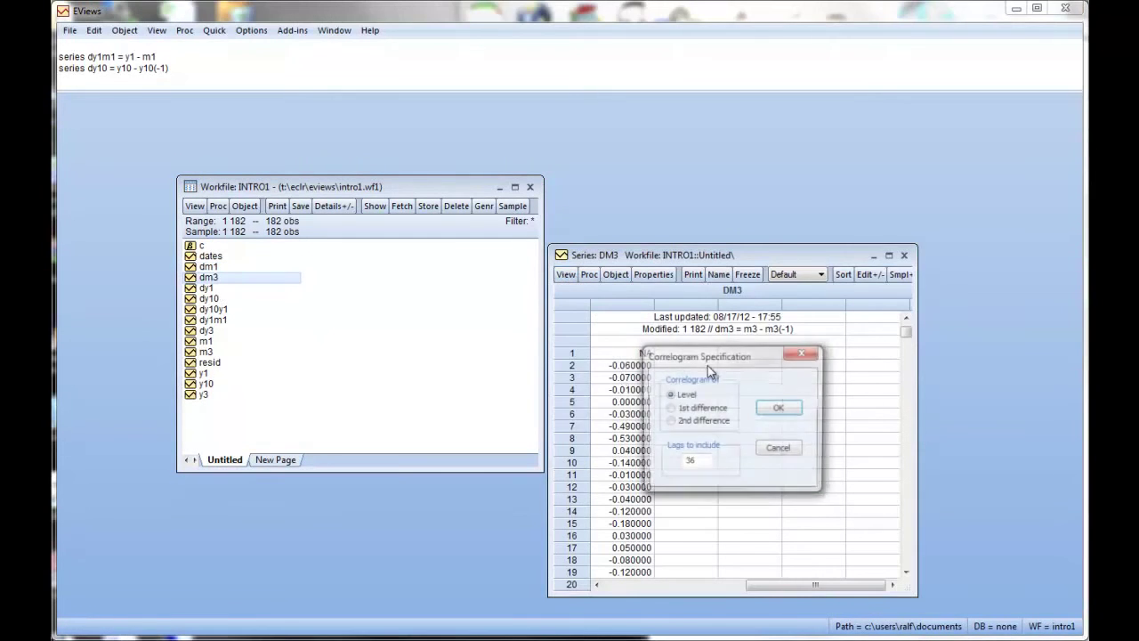
{"action": "left_click", "coordinate": [782, 407]}
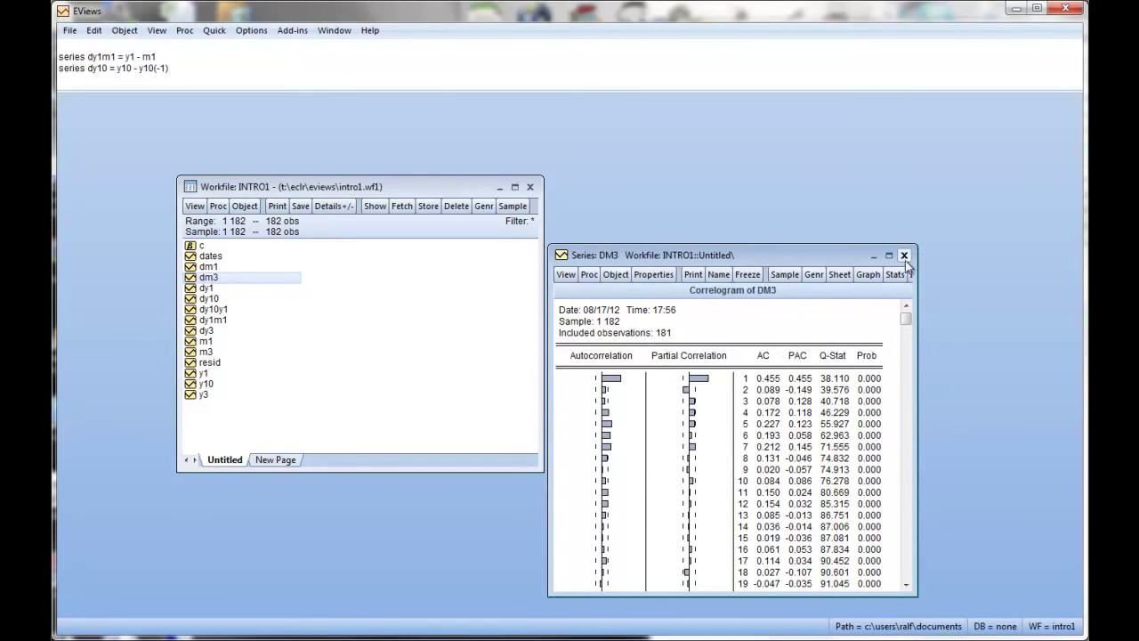
{"action": "left_click", "coordinate": [904, 256]}
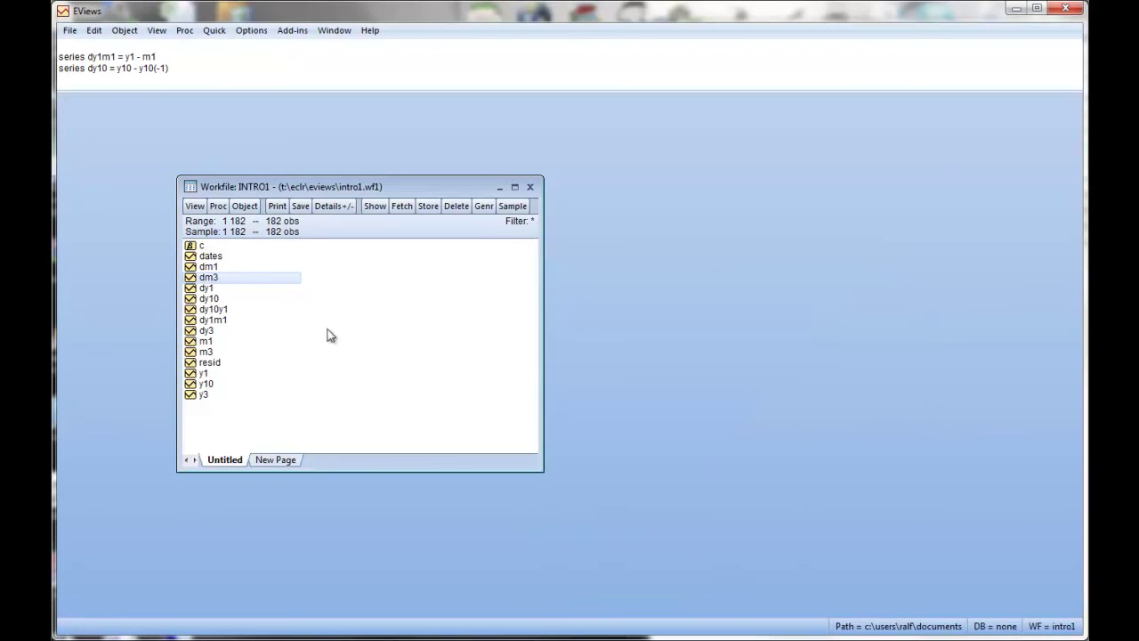
View the dy10 level correlogram with 36 lags, close it, and switch to the tutorial PDF.
{"action": "double_click", "coordinate": [203, 300]}
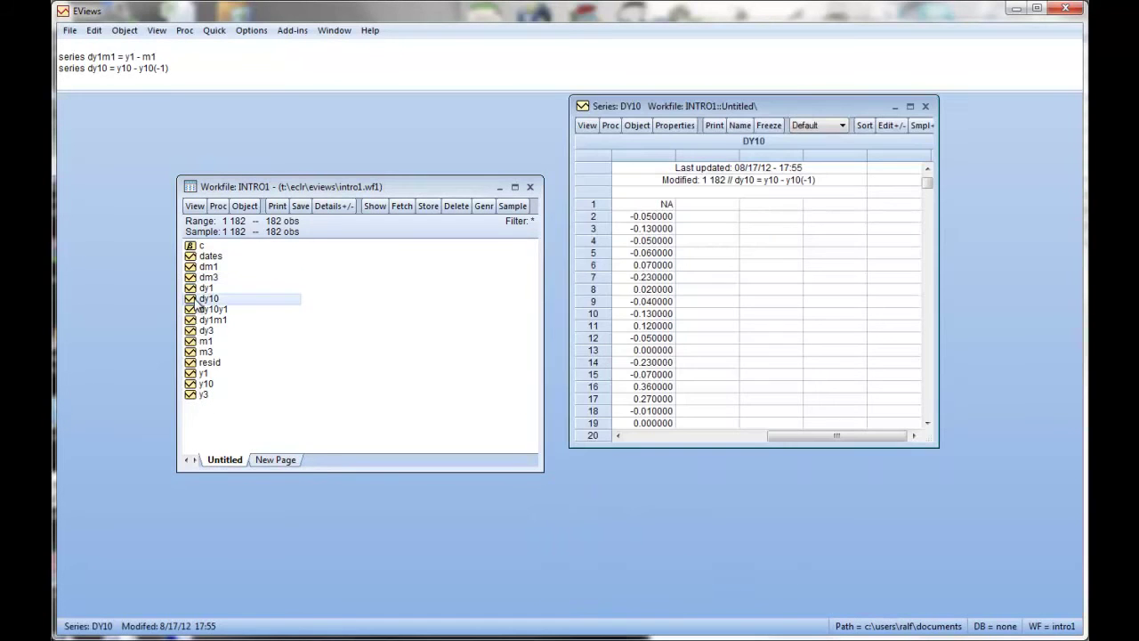
{"action": "left_click", "coordinate": [587, 125]}
{"action": "left_click", "coordinate": [616, 223]}
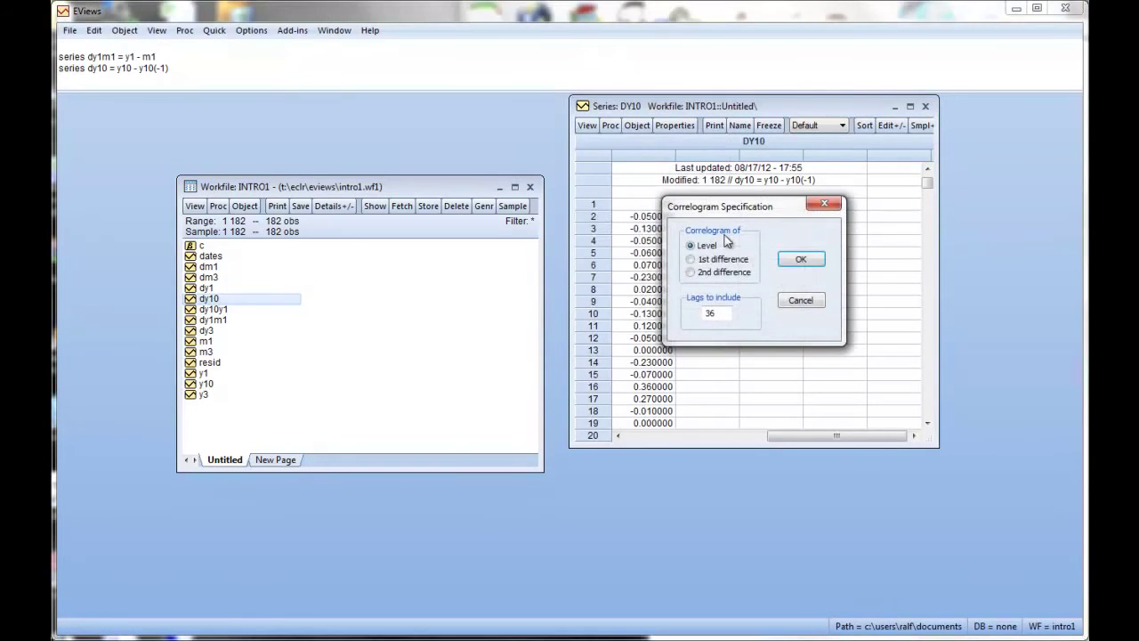
{"action": "left_click", "coordinate": [795, 263]}
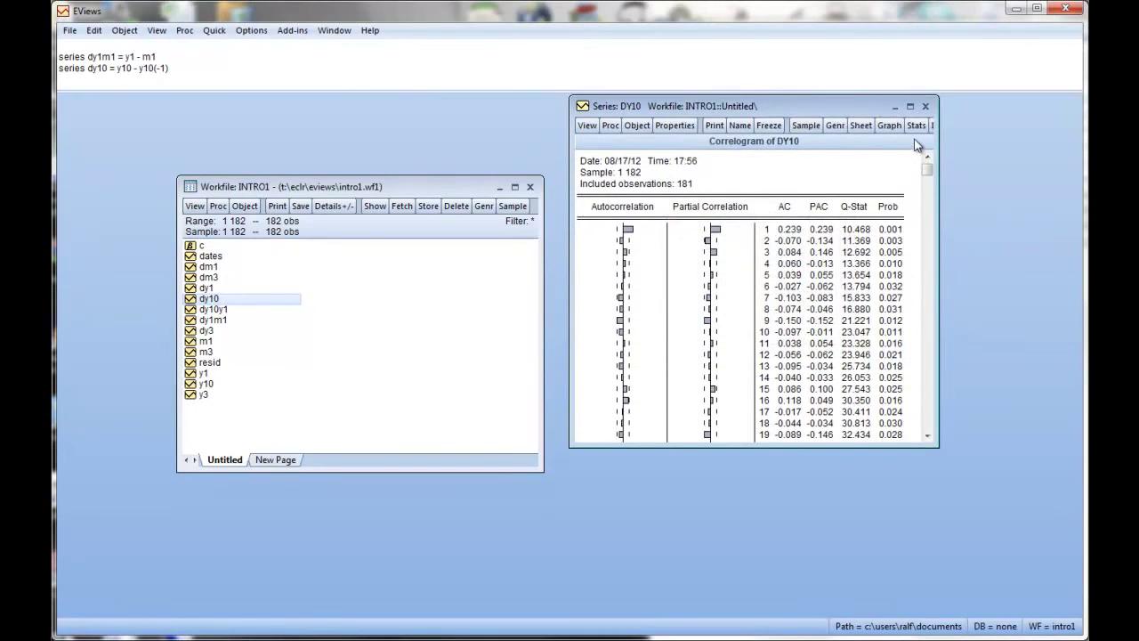
{"action": "left_click", "coordinate": [926, 106]}
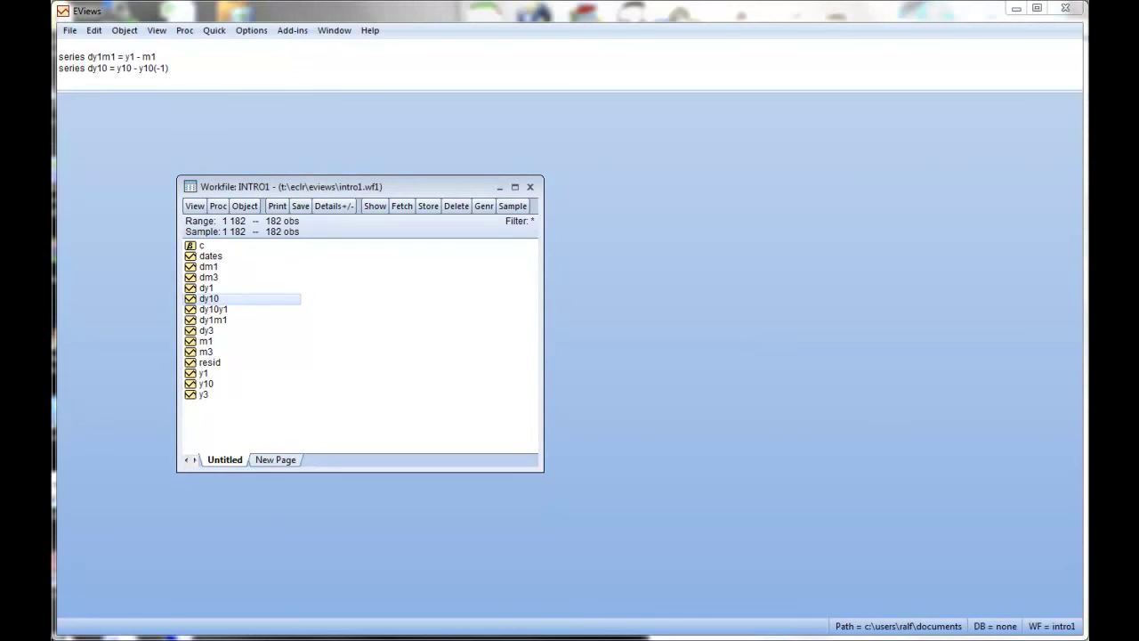
{"action": "key", "text": "alt+Tab"}
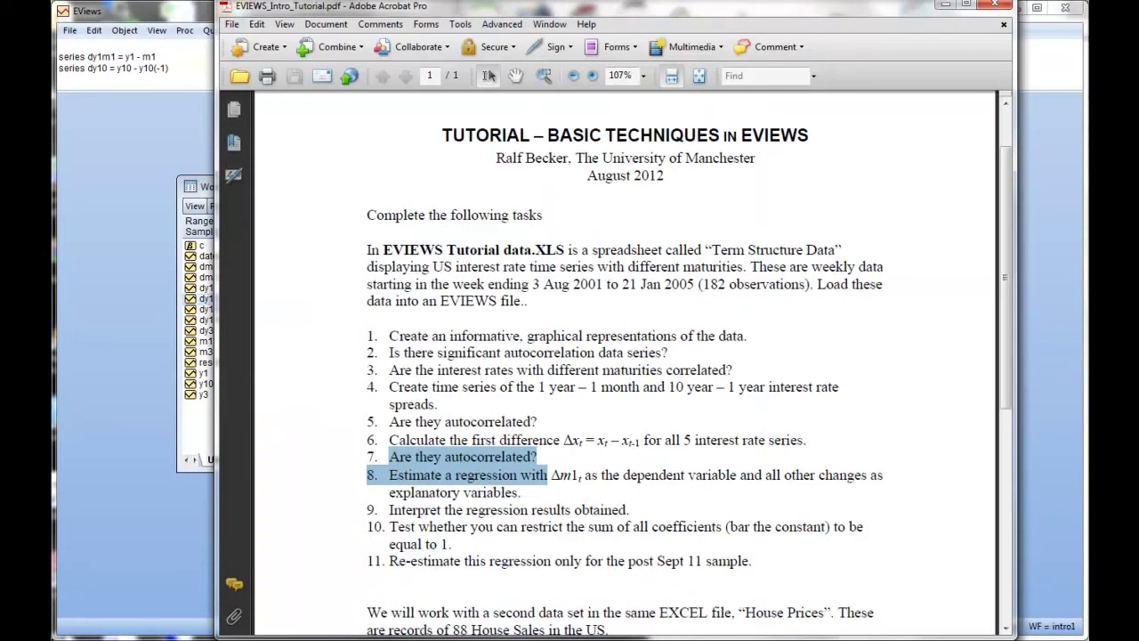
Close the tutorial PDF in Acrobat and select the dm1 series in the INTRO1 workfile.
{"action": "left_click", "coordinate": [455, 511]}
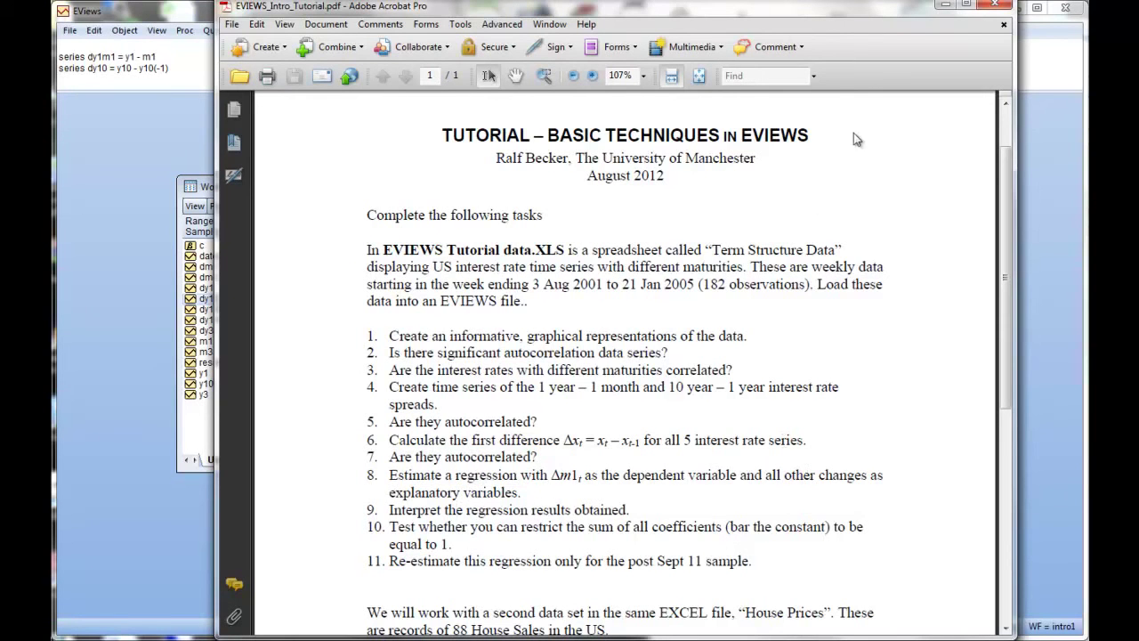
{"action": "left_click", "coordinate": [996, 6]}
{"action": "left_click", "coordinate": [219, 269]}
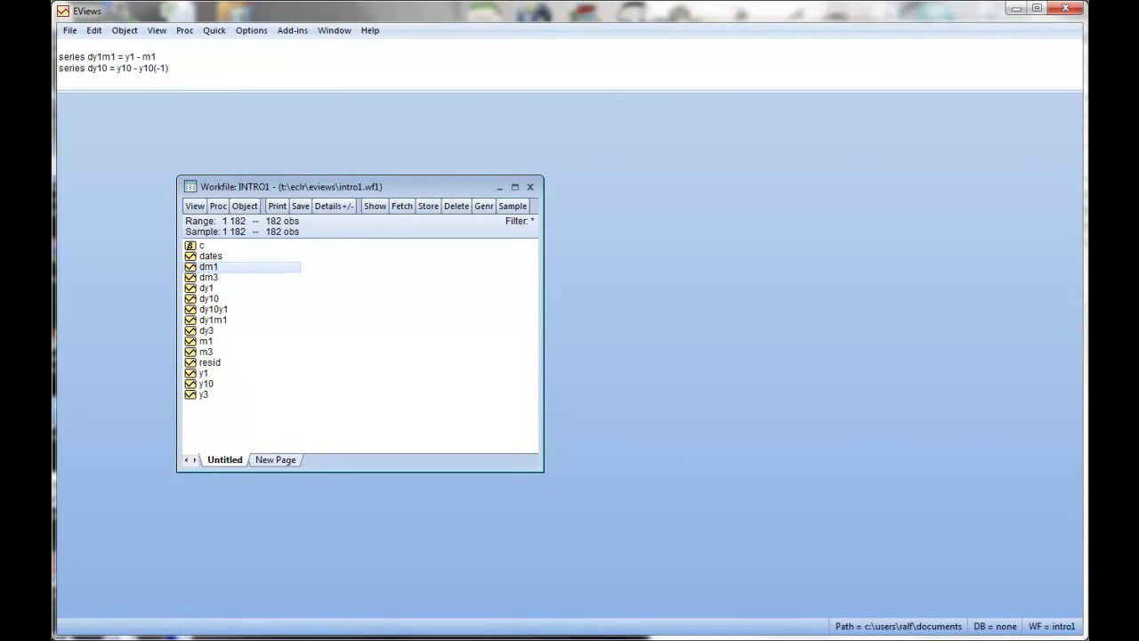
Regress dm1 on dm3, dy1, dy3, dy10 and a constant by least squares over sample 1 182.
{"action": "left_click", "coordinate": [207, 278], "text": "ctrl"}
{"action": "left_click", "coordinate": [214, 289], "text": "ctrl"}
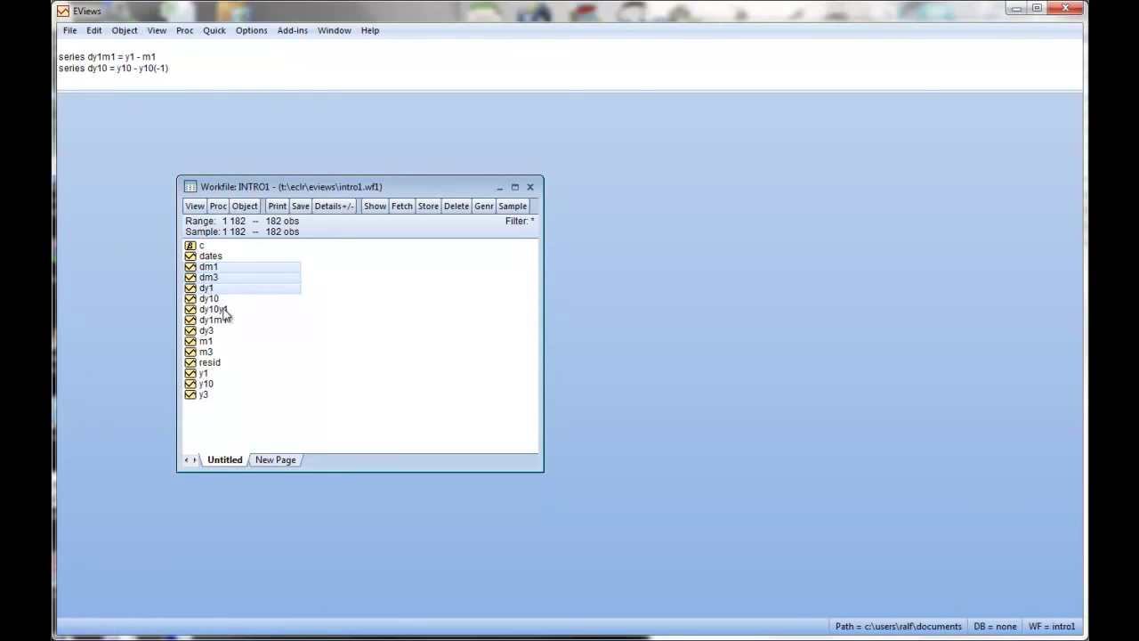
{"action": "left_click", "coordinate": [209, 333], "text": "ctrl"}
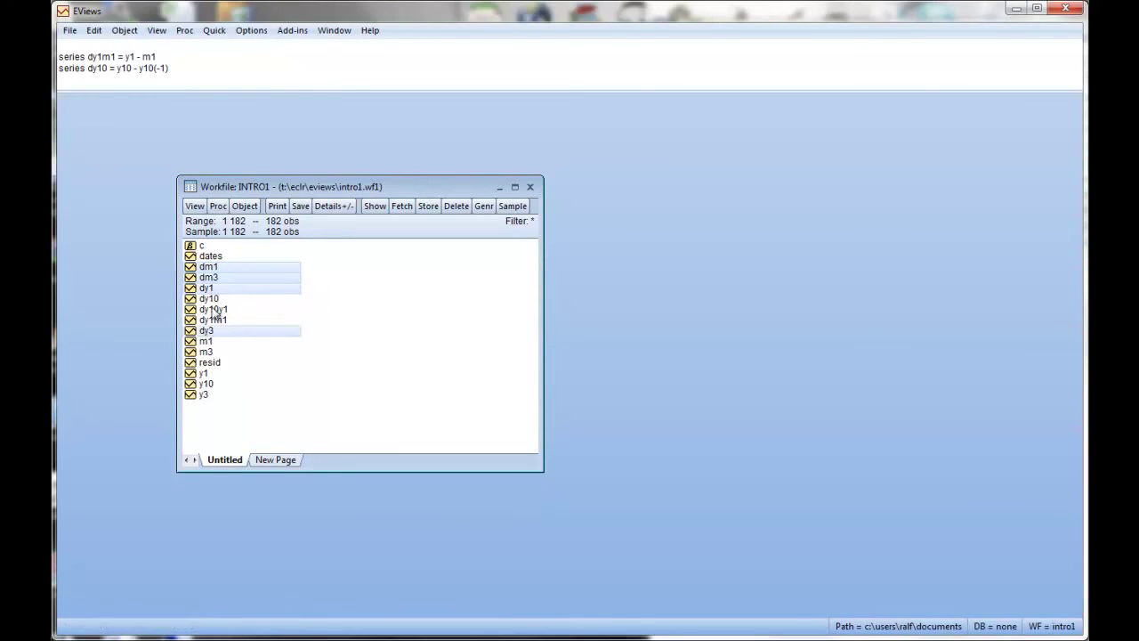
{"action": "left_click", "coordinate": [214, 301], "text": "ctrl"}
{"action": "right_click", "coordinate": [214, 301]}
{"action": "mouse_move", "coordinate": [242, 308]}
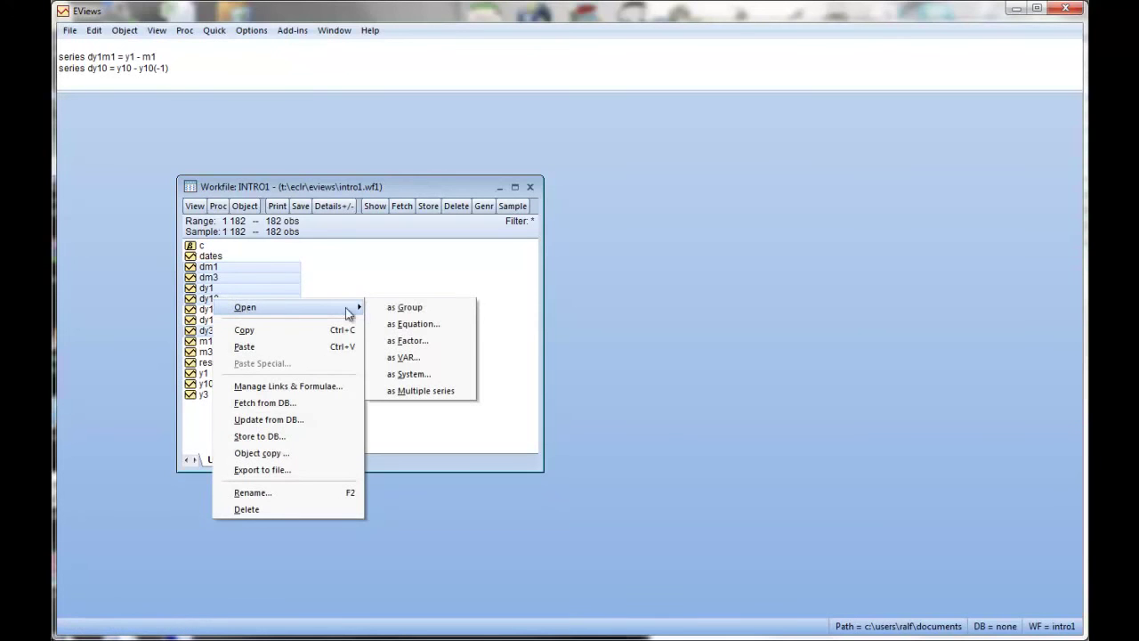
{"action": "left_click", "coordinate": [414, 324]}
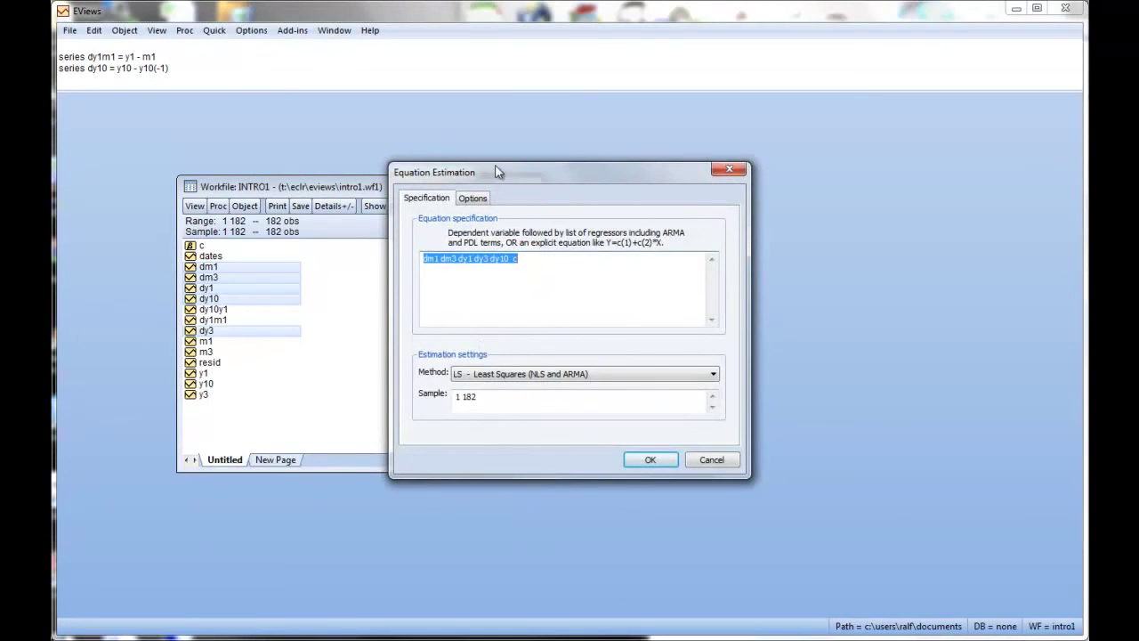
{"action": "left_click_drag", "start_coordinate": [499, 172], "coordinate": [556, 165]}
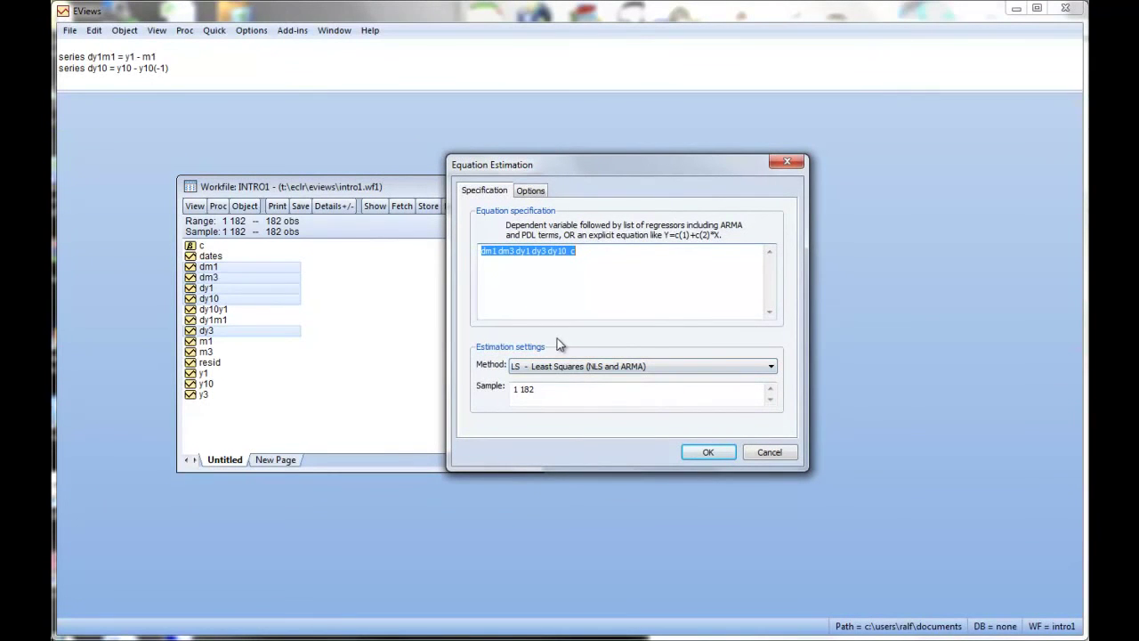
{"action": "left_click", "coordinate": [709, 453]}
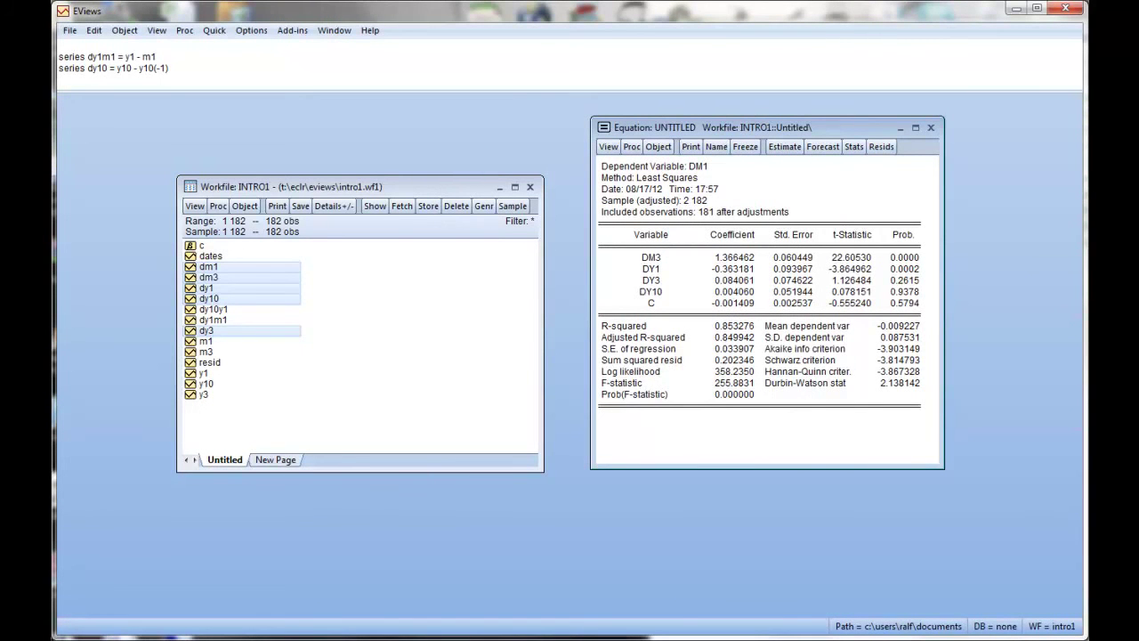
{"action": "key", "text": "alt+Tab"}
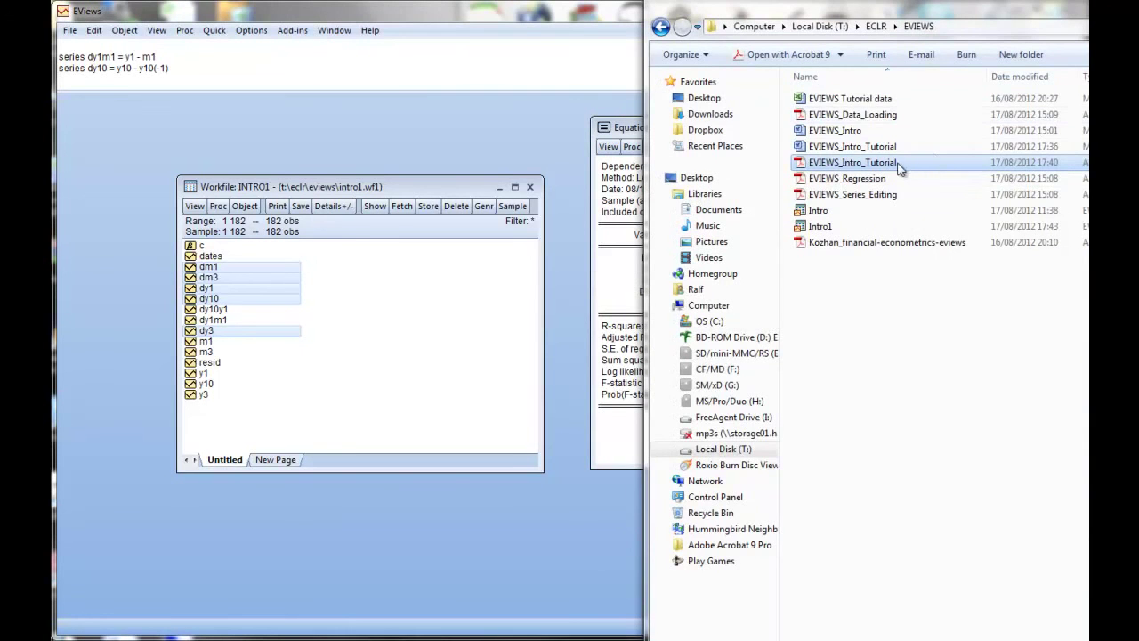
{"action": "double_click", "coordinate": [930, 163]}
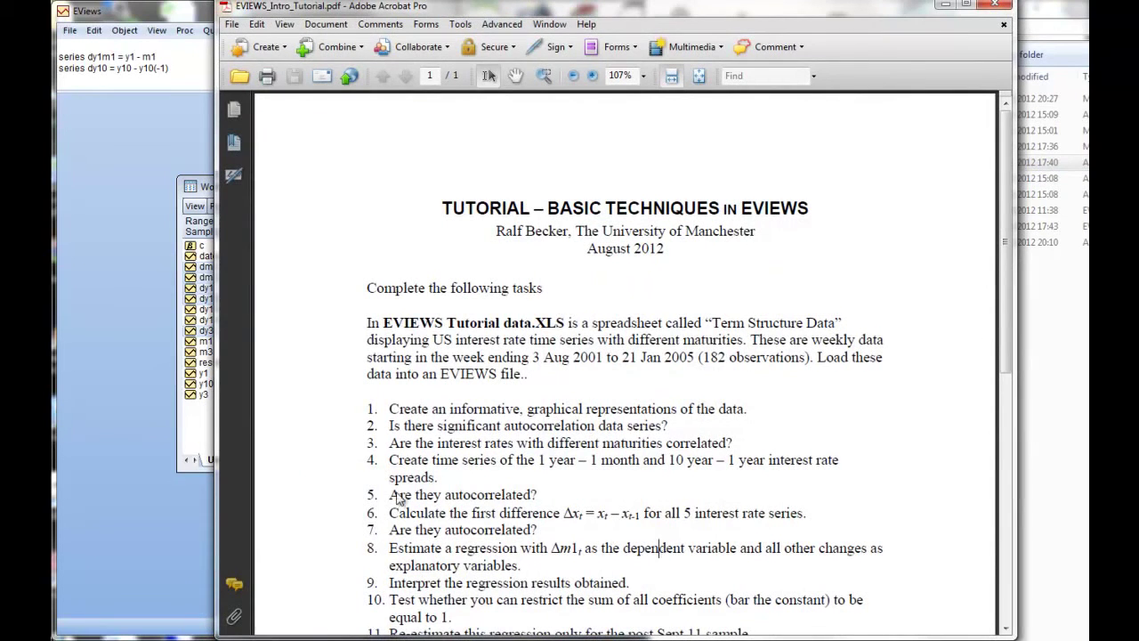
{"action": "left_click", "coordinate": [945, 6]}
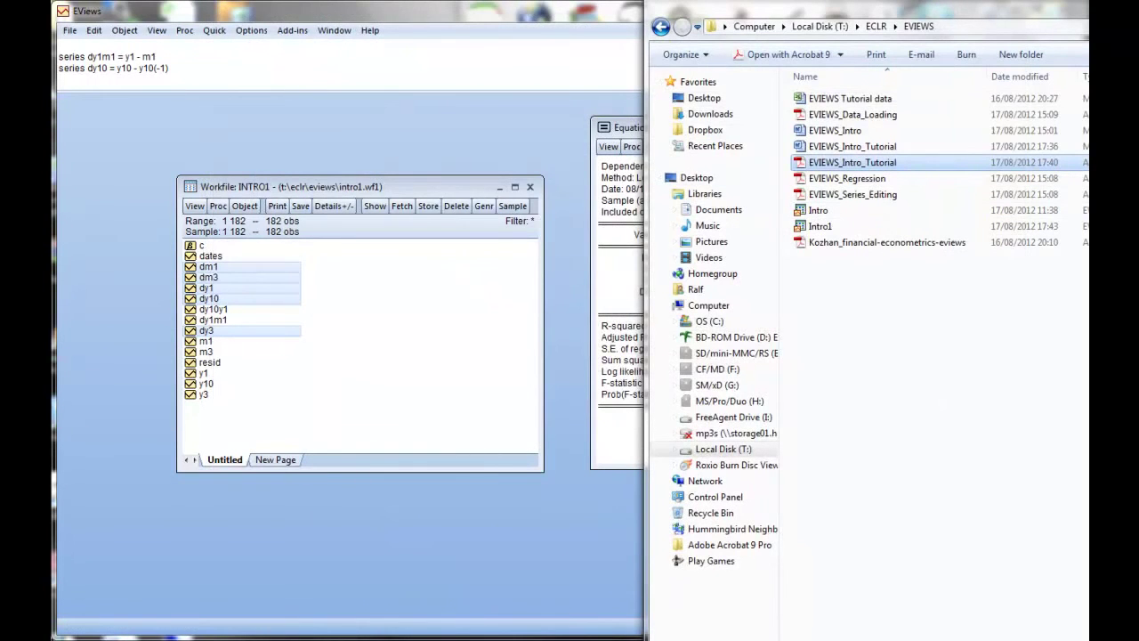
{"action": "key", "text": "super+Down"}
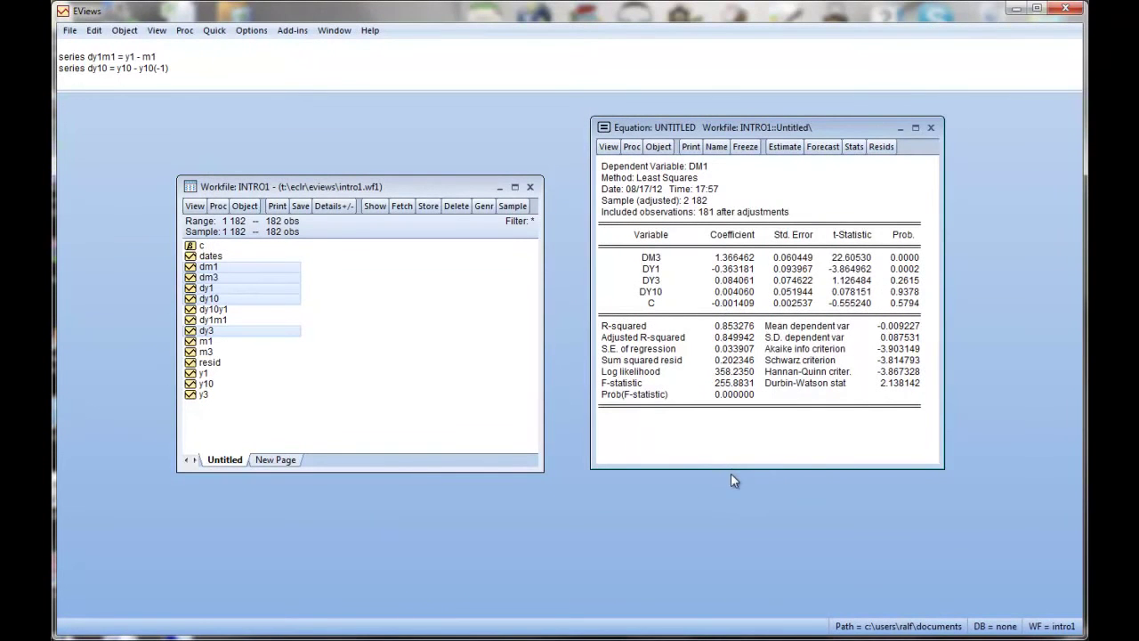
Make the regression output taller and read the full DM3, DY1, DY3 and DY10 coefficients.
{"action": "left_click_drag", "start_coordinate": [731, 469], "coordinate": [718, 563]}
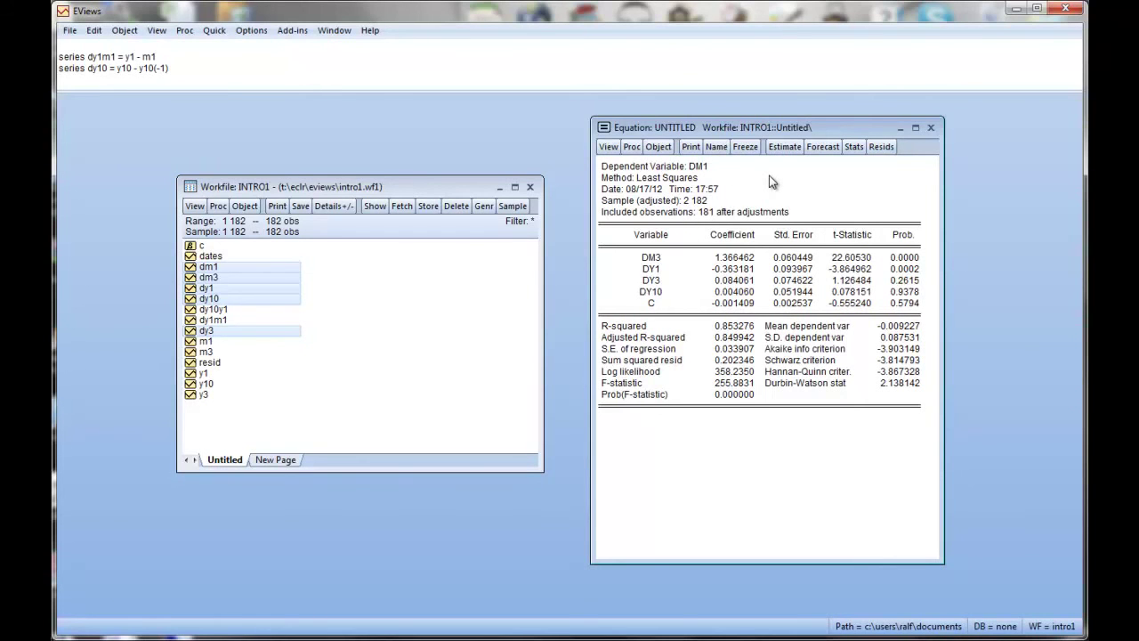
{"action": "left_click", "coordinate": [730, 271]}
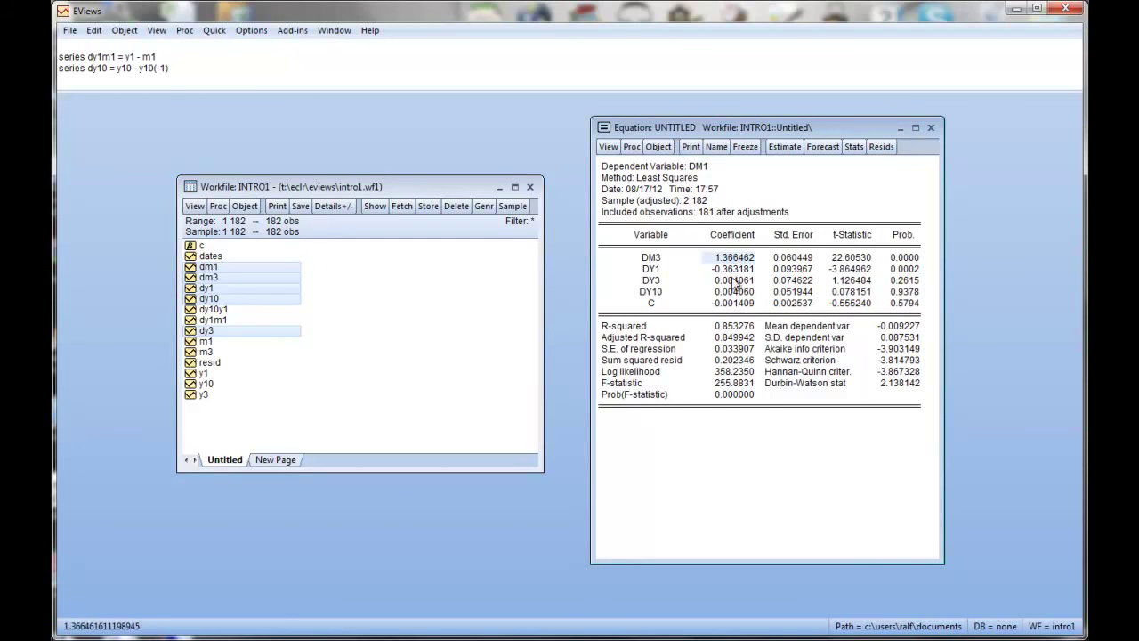
{"action": "left_click", "coordinate": [737, 269]}
{"action": "left_click", "coordinate": [739, 280]}
{"action": "left_click", "coordinate": [740, 292]}
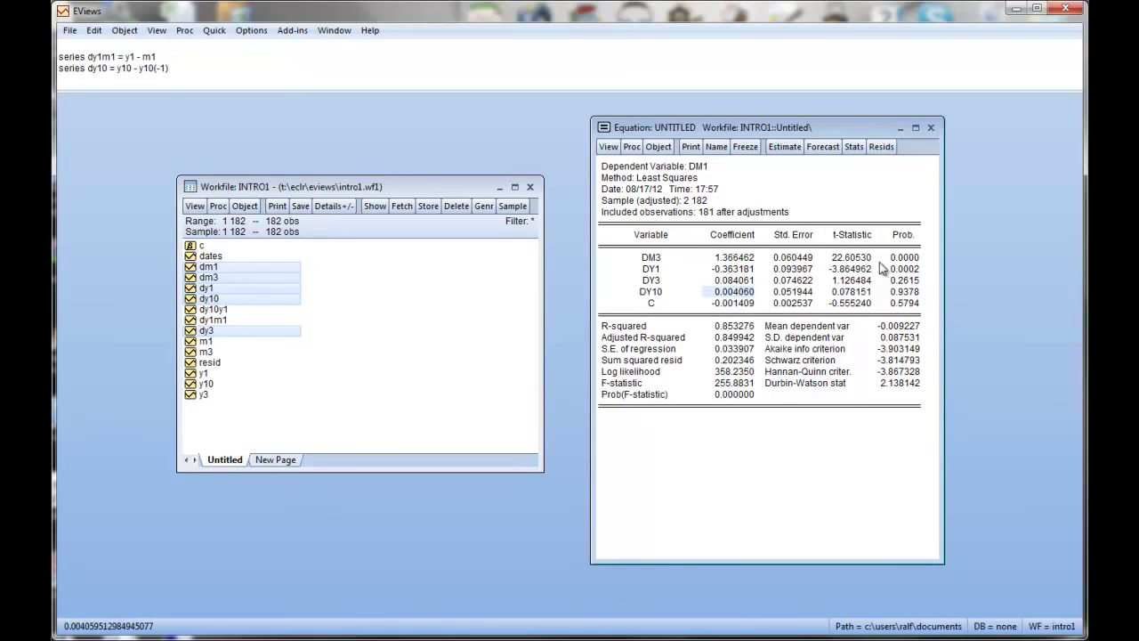
Read the exact p-values for DM3, DY1, DY3 and DY10, with DY1 at 0.0002.
{"action": "left_click", "coordinate": [910, 268]}
{"action": "left_click", "coordinate": [910, 259]}
{"action": "left_click", "coordinate": [906, 270]}
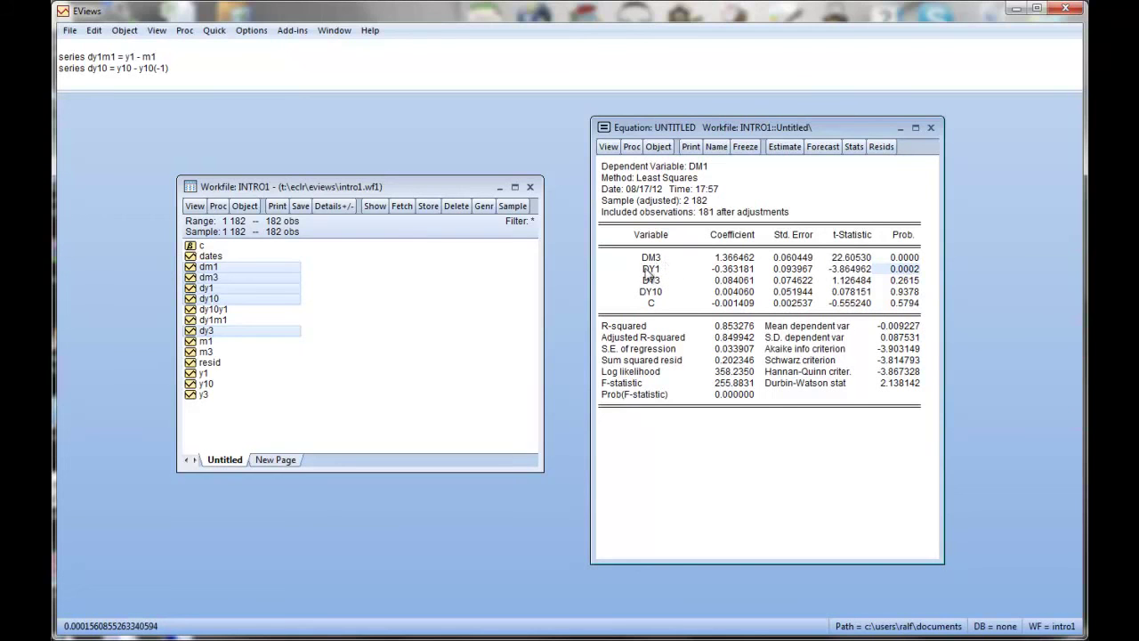
{"action": "left_click", "coordinate": [902, 261]}
{"action": "left_click", "coordinate": [904, 269]}
{"action": "left_click", "coordinate": [906, 259]}
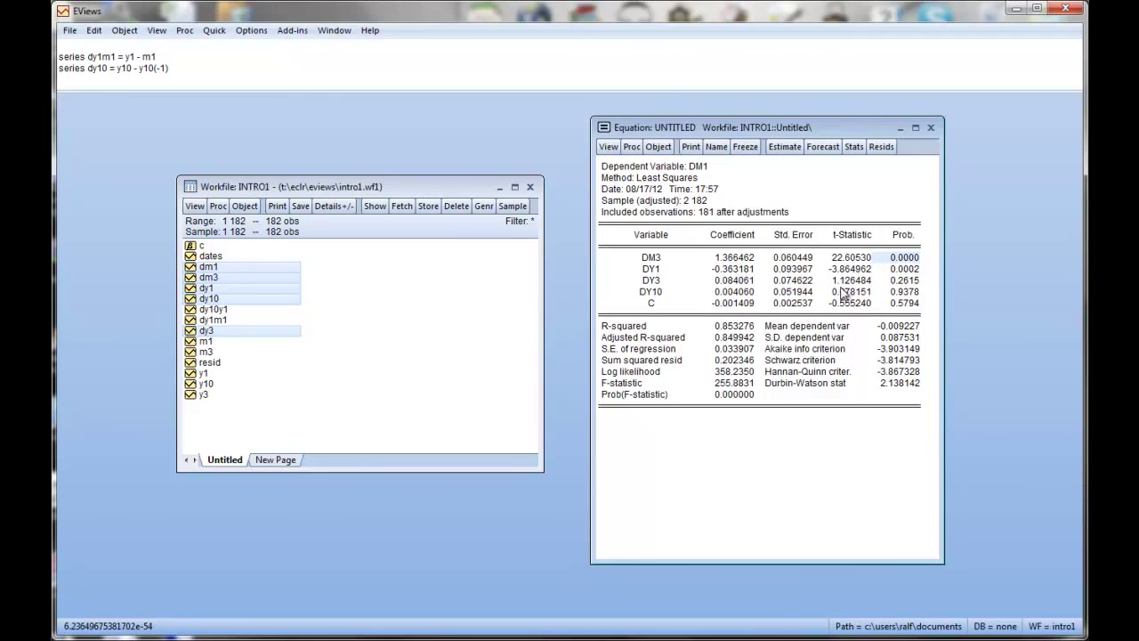
{"action": "left_click", "coordinate": [906, 280]}
{"action": "left_click", "coordinate": [908, 291]}
{"action": "left_click", "coordinate": [907, 281]}
{"action": "left_click", "coordinate": [906, 292]}
{"action": "left_click", "coordinate": [905, 281]}
{"action": "left_click", "coordinate": [905, 270]}
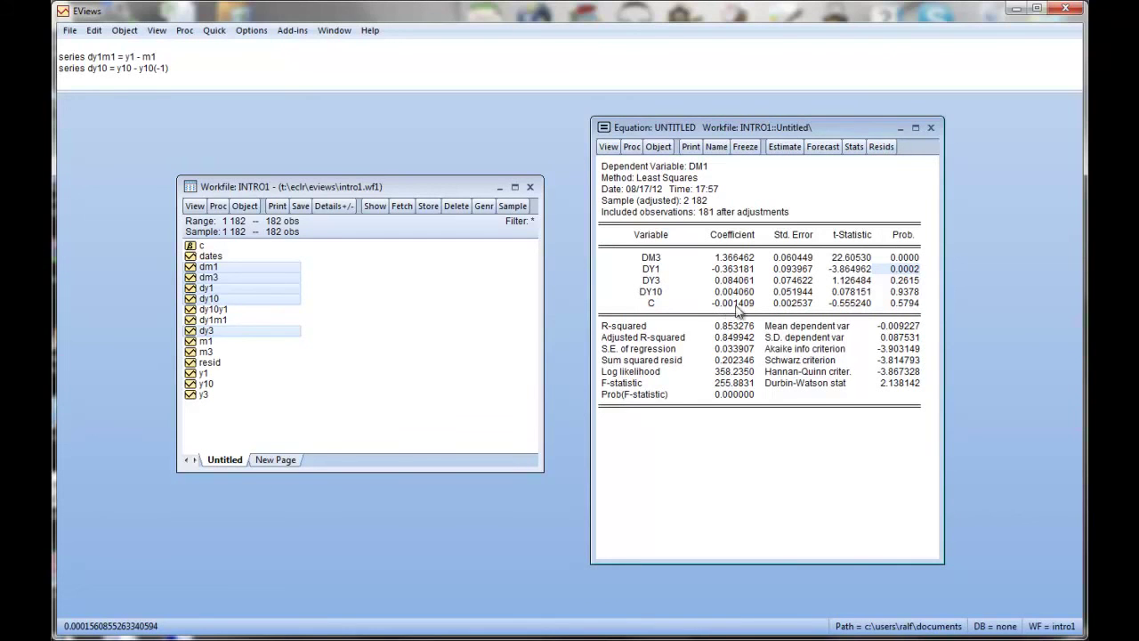
{"action": "left_click", "coordinate": [700, 219]}
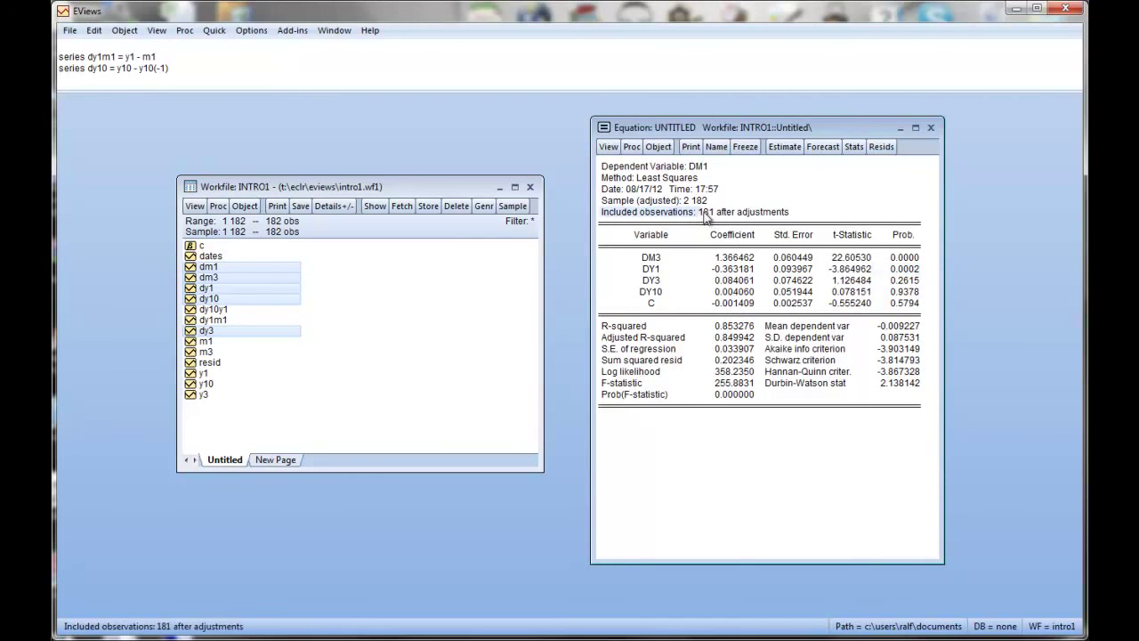
{"action": "left_click", "coordinate": [723, 220]}
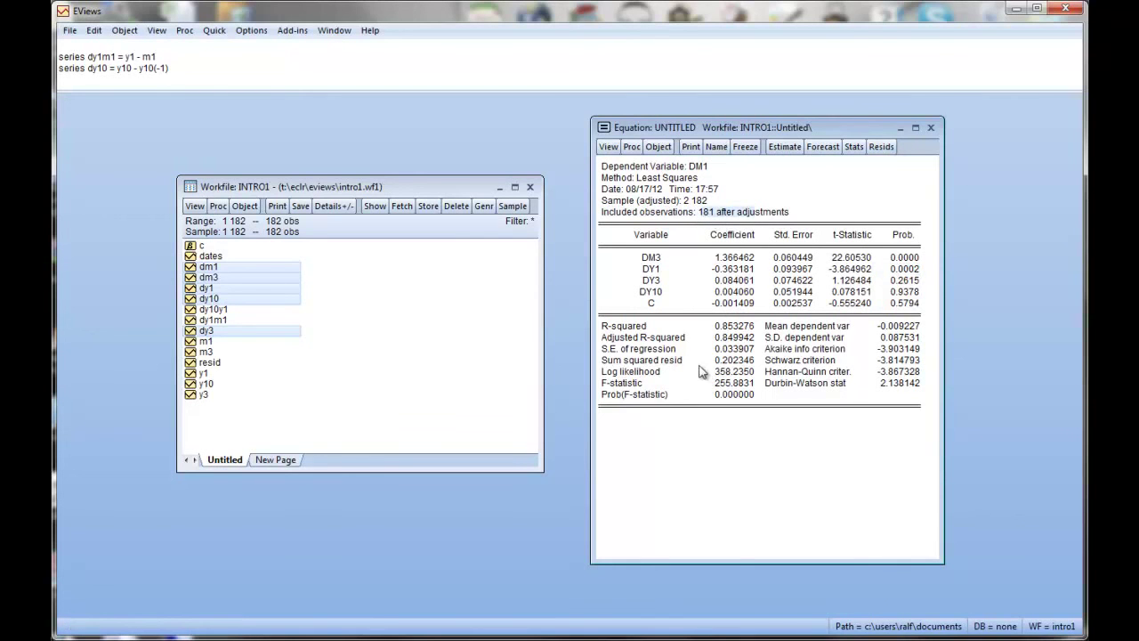
{"action": "left_click", "coordinate": [739, 350]}
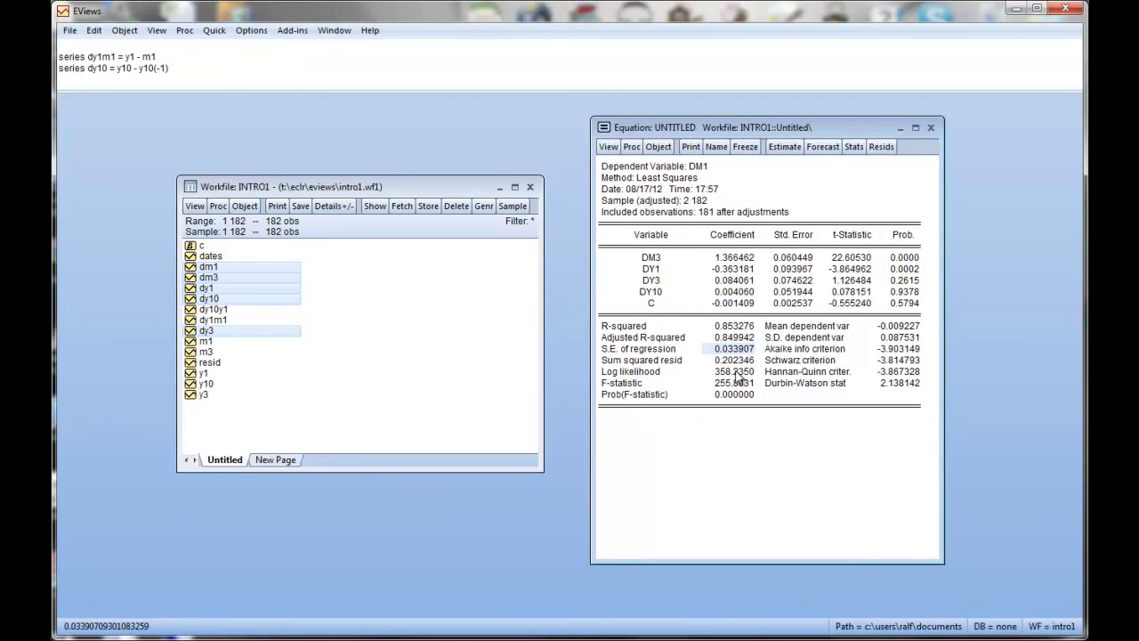
{"action": "left_click", "coordinate": [735, 360]}
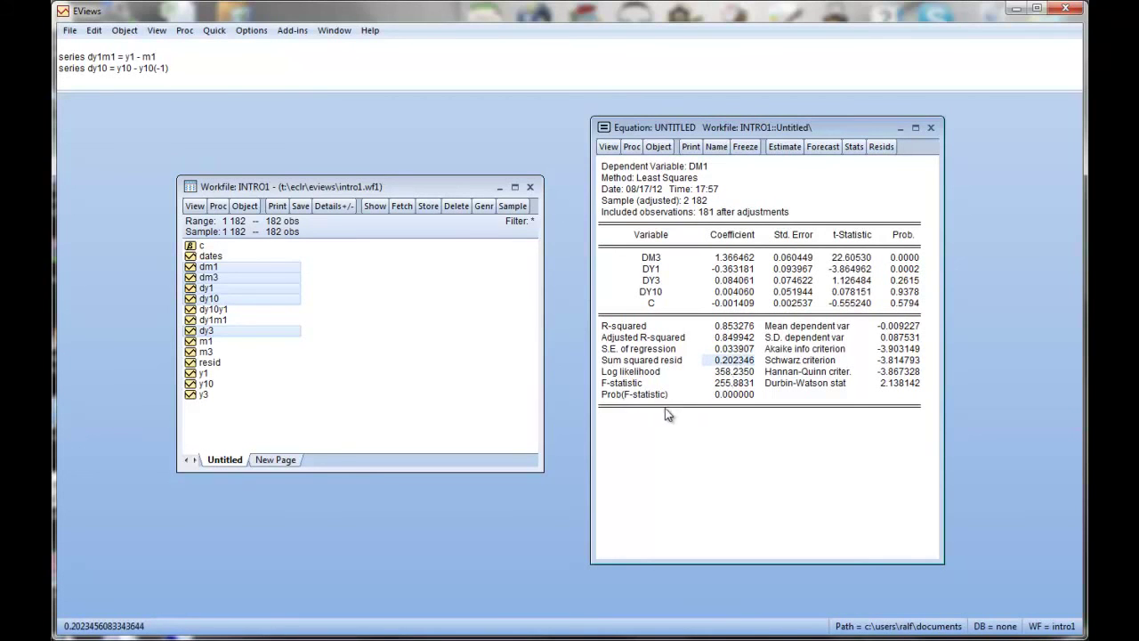
{"action": "left_click", "coordinate": [742, 385]}
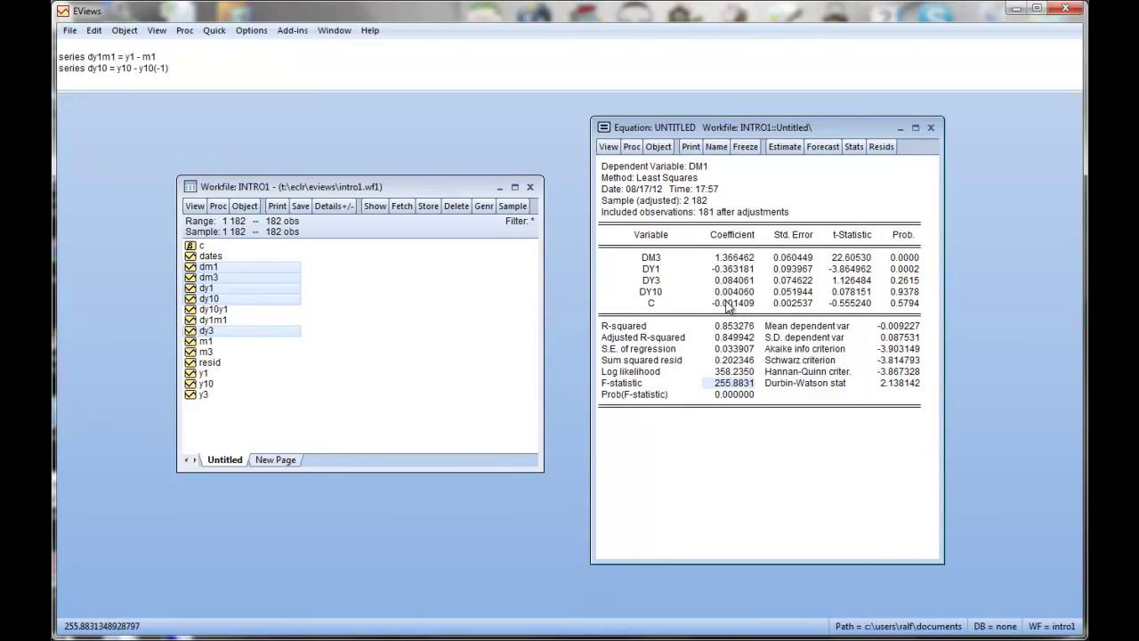
{"action": "left_click", "coordinate": [737, 395]}
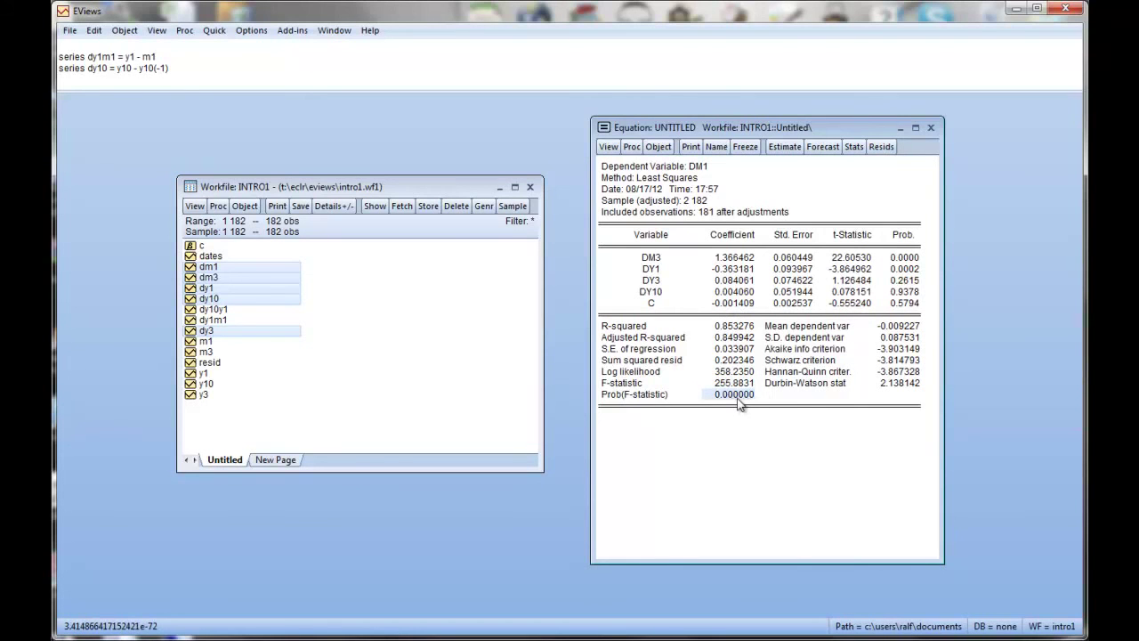
{"action": "left_click", "coordinate": [827, 385]}
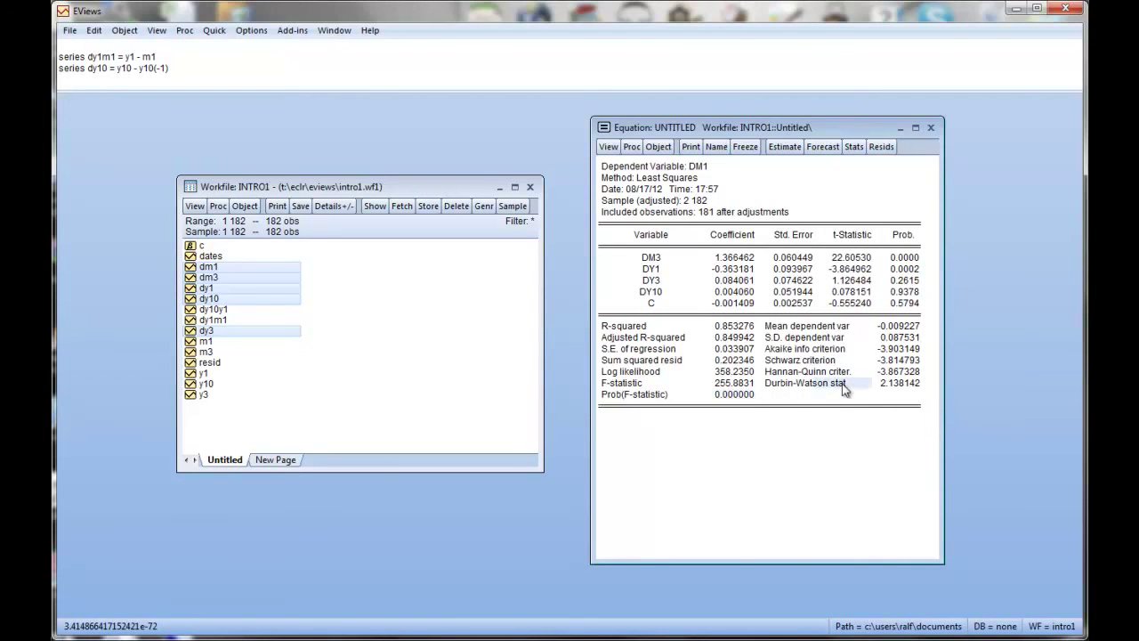
{"action": "left_click", "coordinate": [892, 386]}
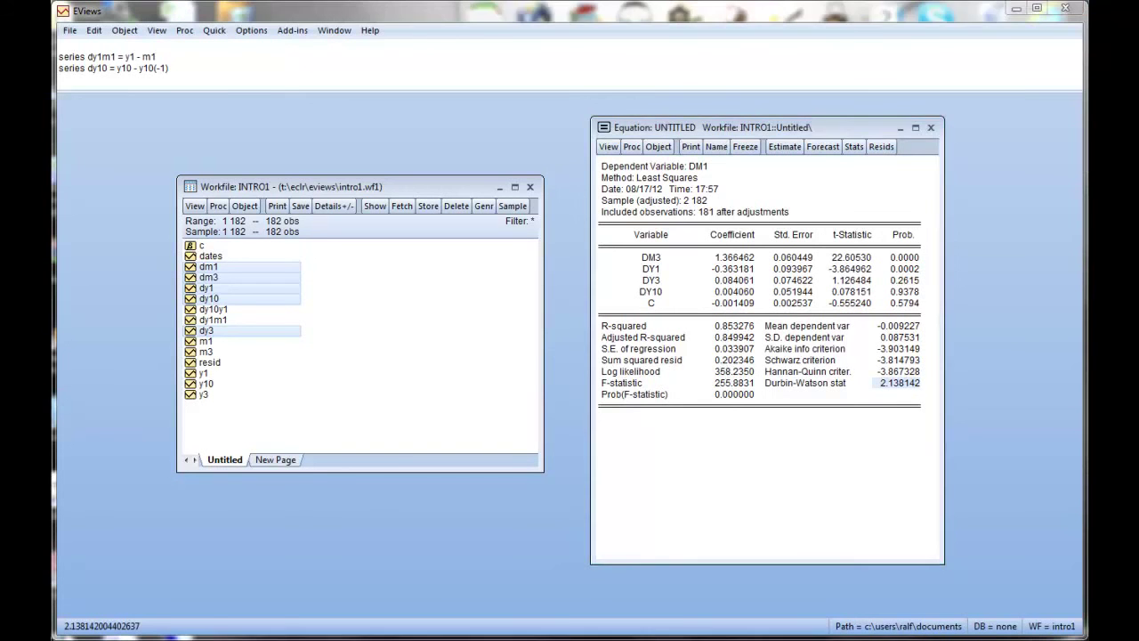
{"action": "key", "text": "alt+Tab"}
{"action": "scroll", "coordinate": [446, 529], "scroll_direction": "down", "scroll_amount": 2}
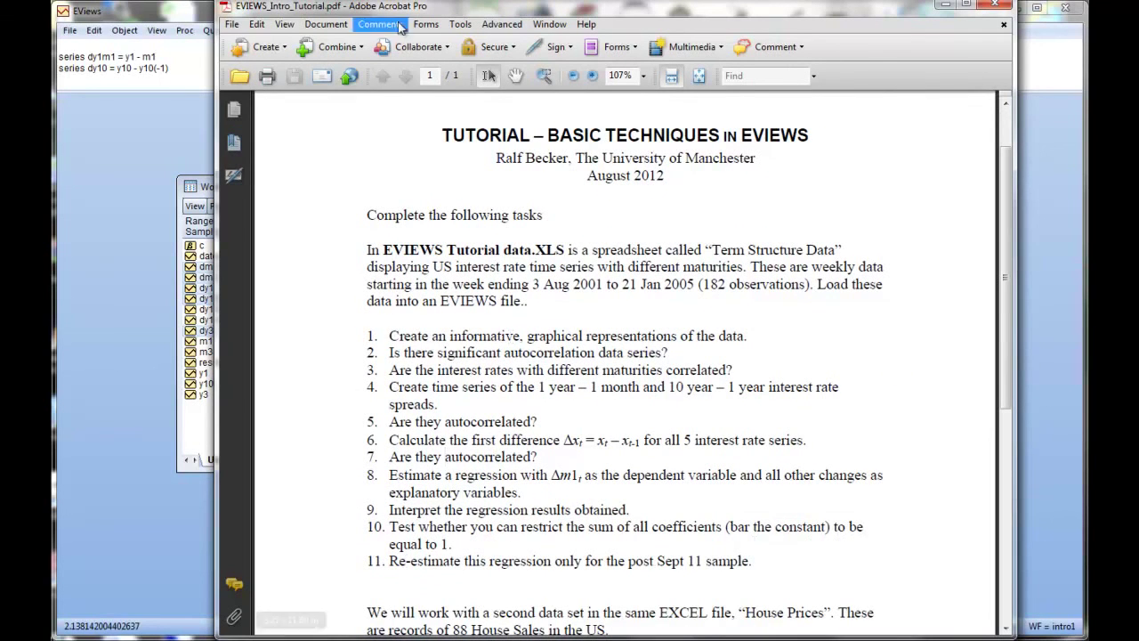
Return to EViews, then move the equation output window left and widen it.
{"action": "left_click", "coordinate": [945, 7]}
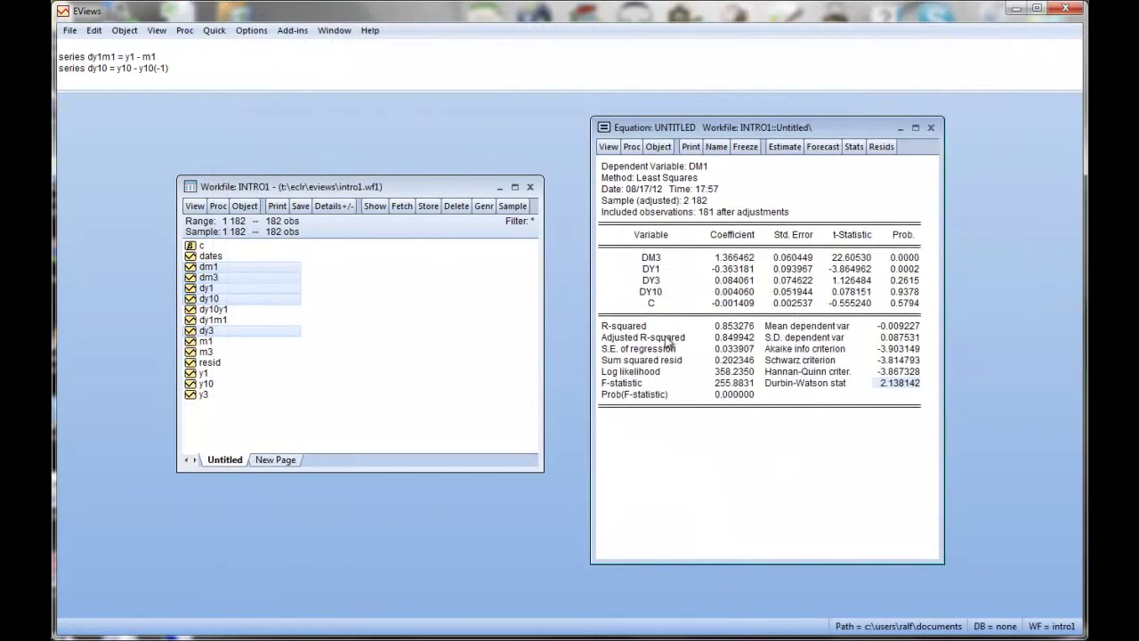
{"action": "left_click", "coordinate": [608, 148]}
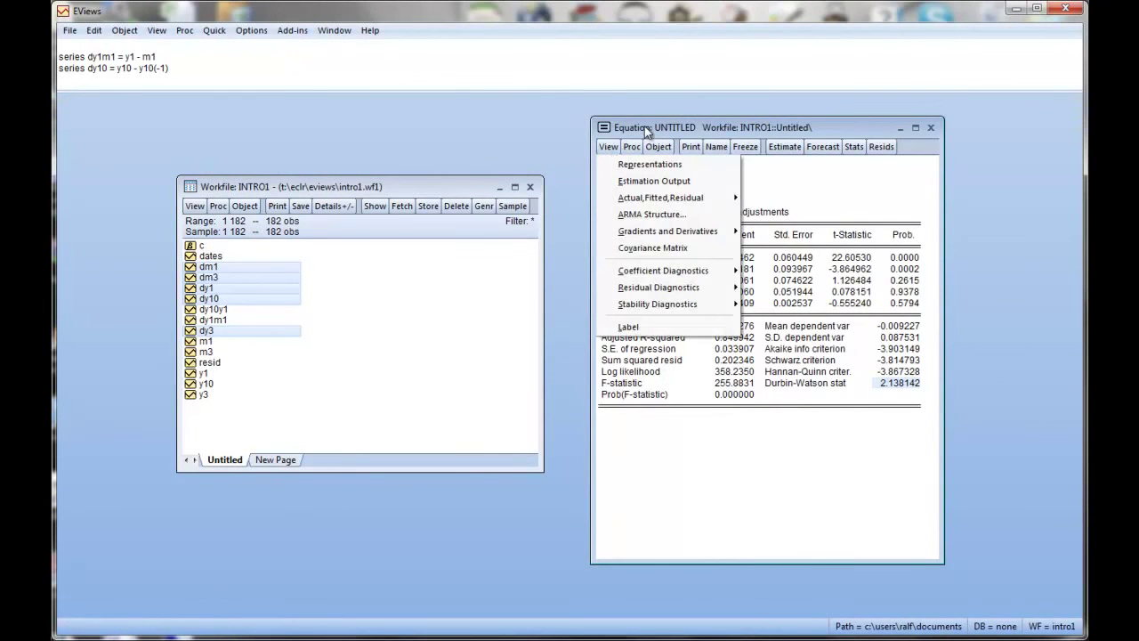
{"action": "left_click_drag", "start_coordinate": [650, 130], "coordinate": [307, 135]}
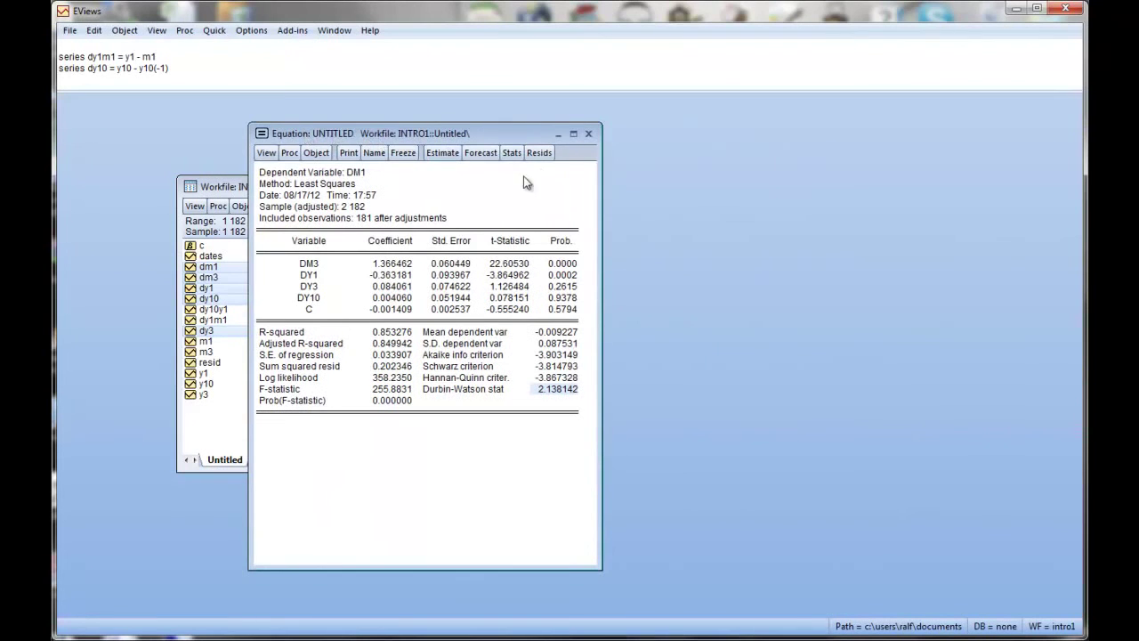
{"action": "left_click_drag", "start_coordinate": [604, 264], "coordinate": [761, 264]}
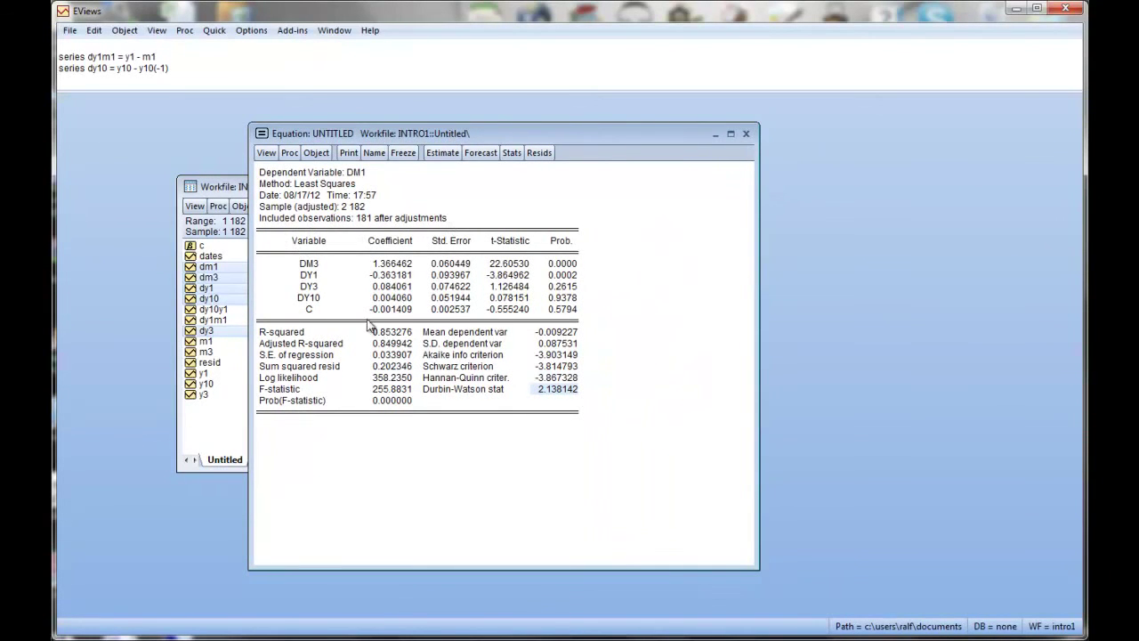
Bring up the Wald Test coefficient-restrictions dialog from the equation's Coefficient Diagnostics views.
{"action": "left_click", "coordinate": [266, 153]}
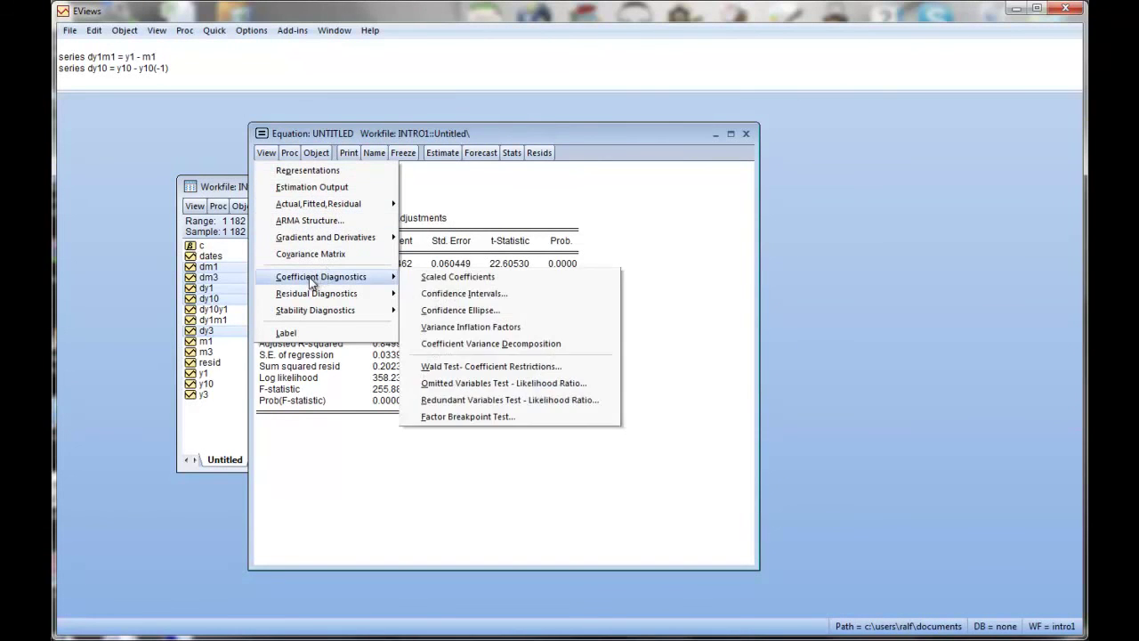
{"action": "mouse_move", "coordinate": [294, 282]}
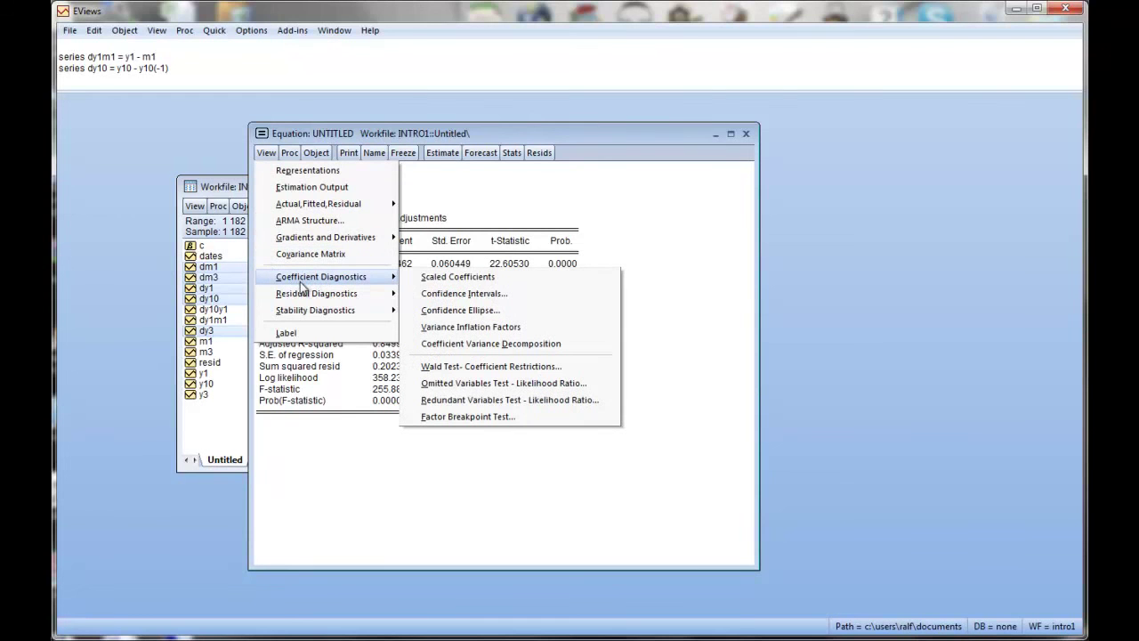
{"action": "left_click", "coordinate": [492, 367]}
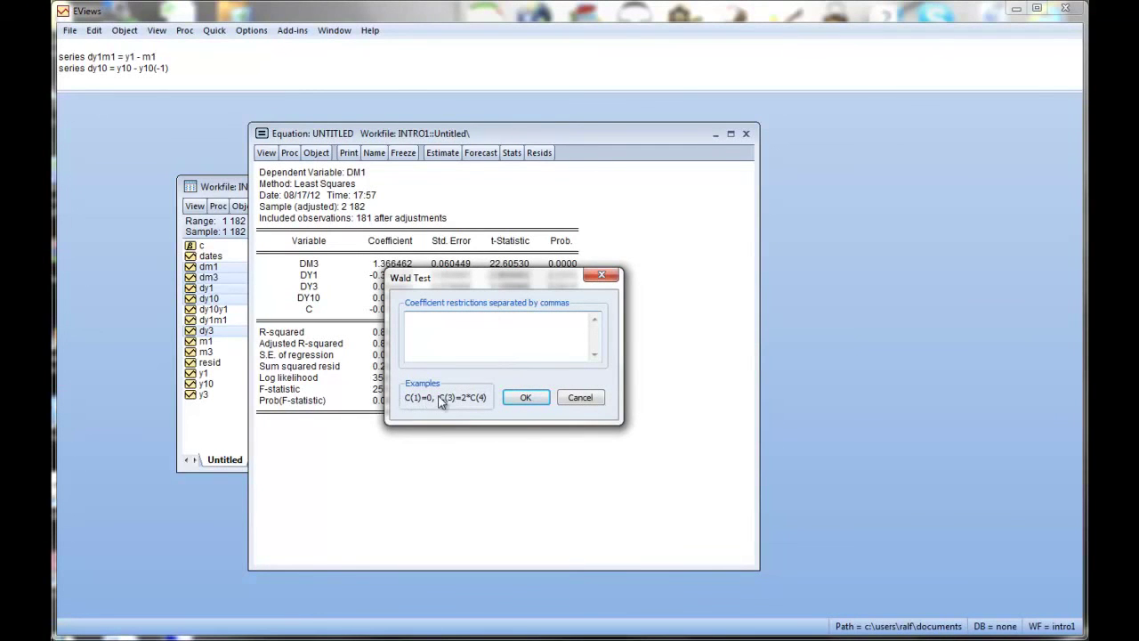
Cancel the Wald Test dialog, then place the equation window right and the workfile window up-left.
{"action": "left_click_drag", "start_coordinate": [439, 279], "coordinate": [639, 307]}
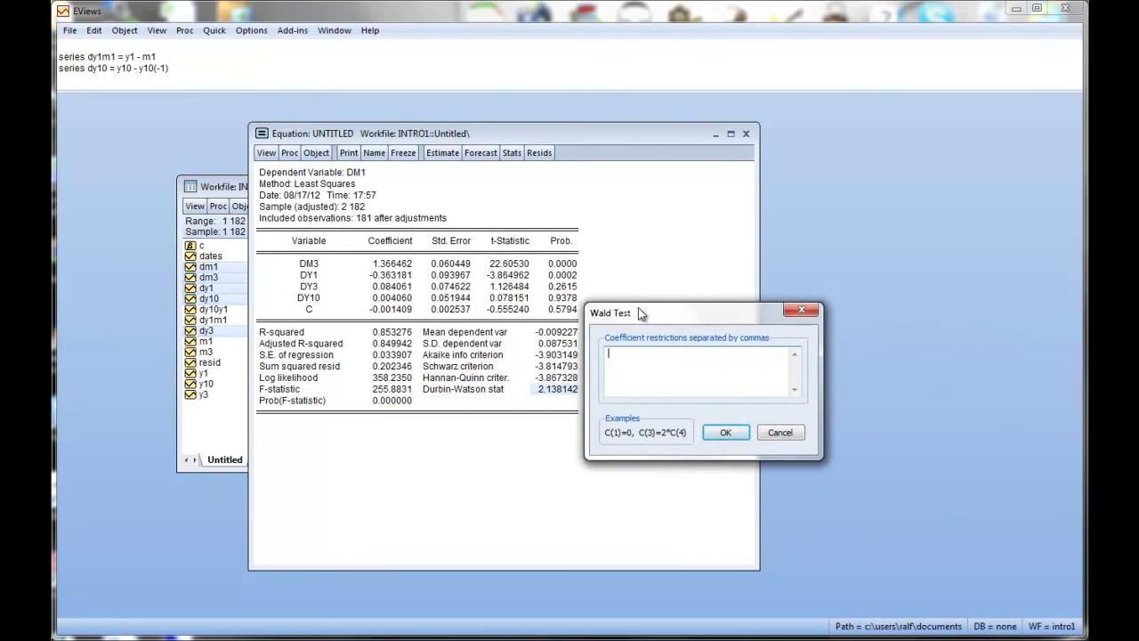
{"action": "left_click", "coordinate": [782, 434]}
{"action": "left_click_drag", "start_coordinate": [507, 142], "coordinate": [765, 136]}
{"action": "left_click_drag", "start_coordinate": [325, 189], "coordinate": [271, 165]}
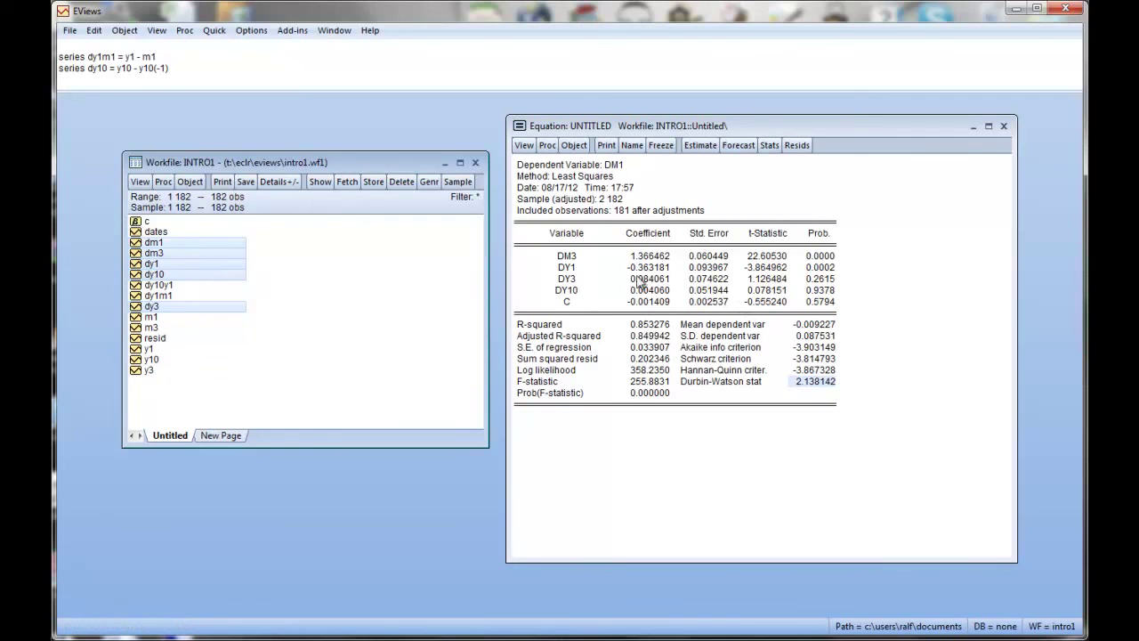
Open coefficient vector C and compare its values with the DM3, DY1, DY3 and DY10 coefficients.
{"action": "double_click", "coordinate": [143, 223]}
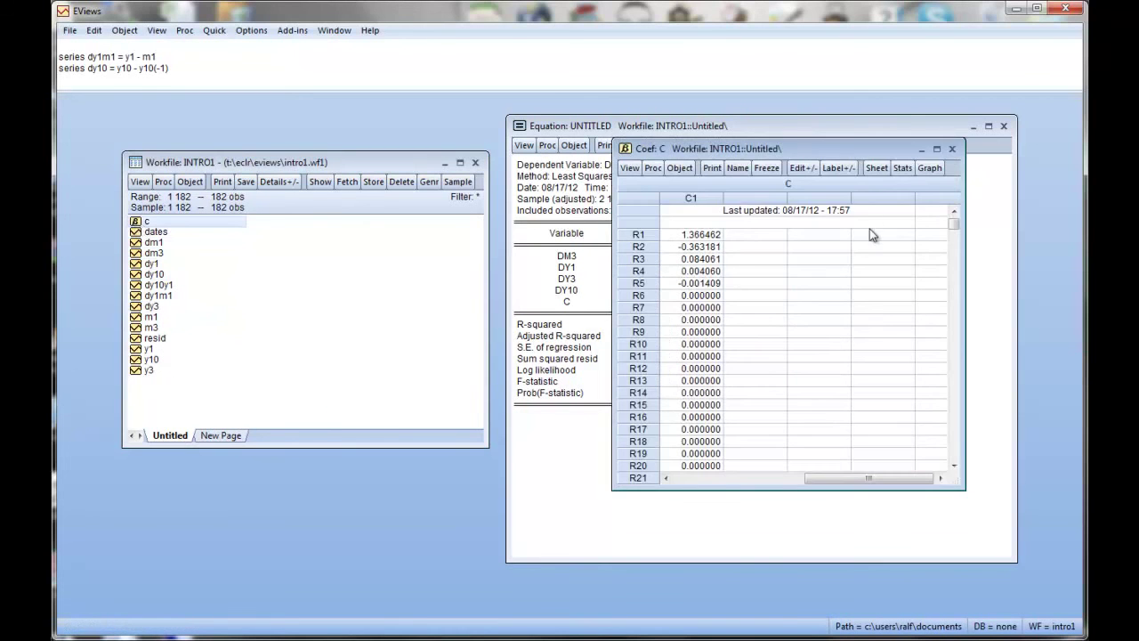
{"action": "left_click_drag", "start_coordinate": [819, 166], "coordinate": [283, 169]}
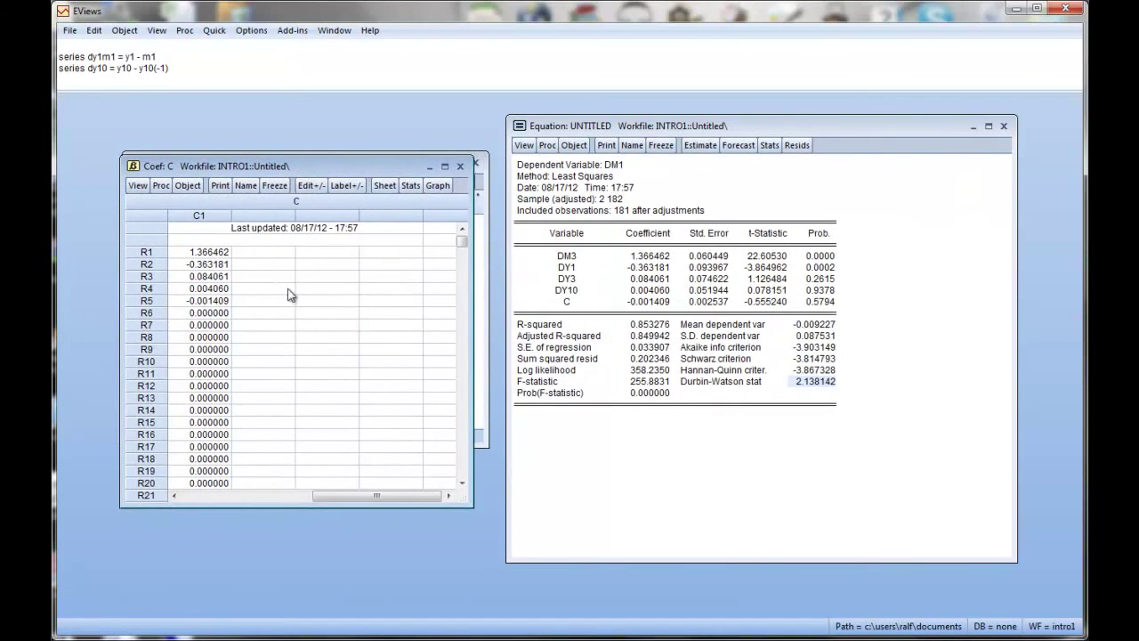
{"action": "left_click", "coordinate": [659, 256]}
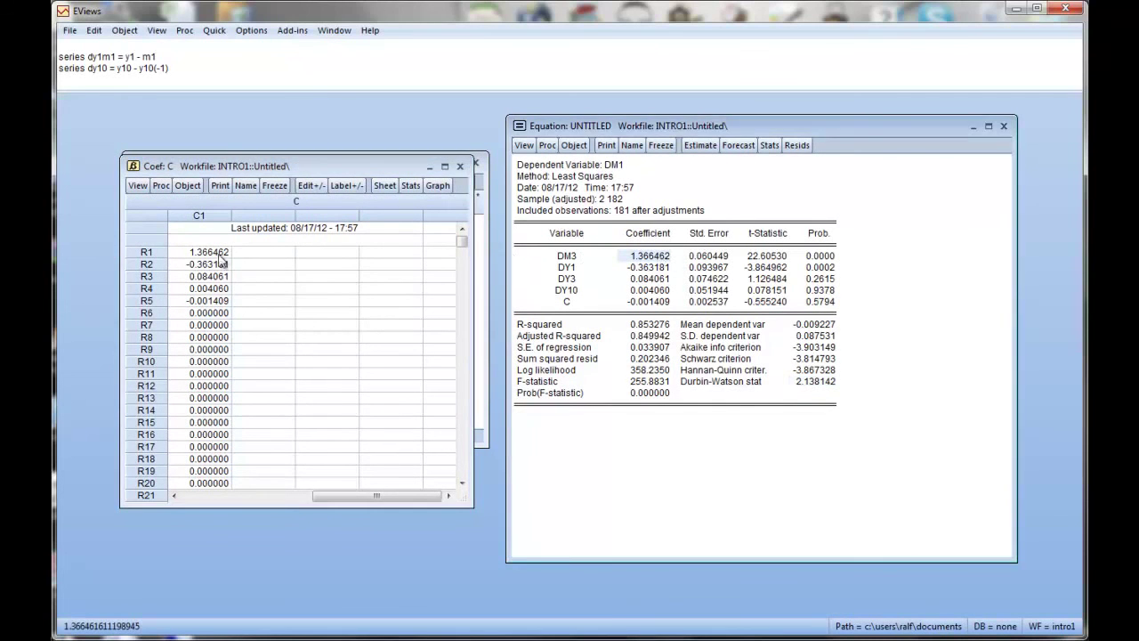
{"action": "left_click", "coordinate": [641, 268]}
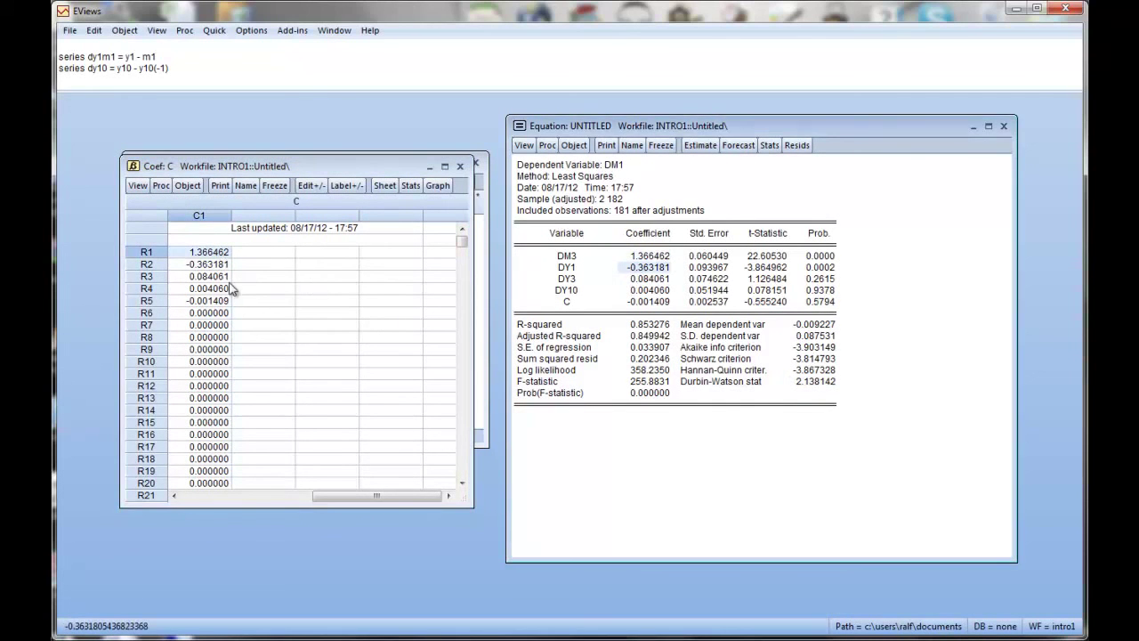
{"action": "left_click", "coordinate": [207, 264]}
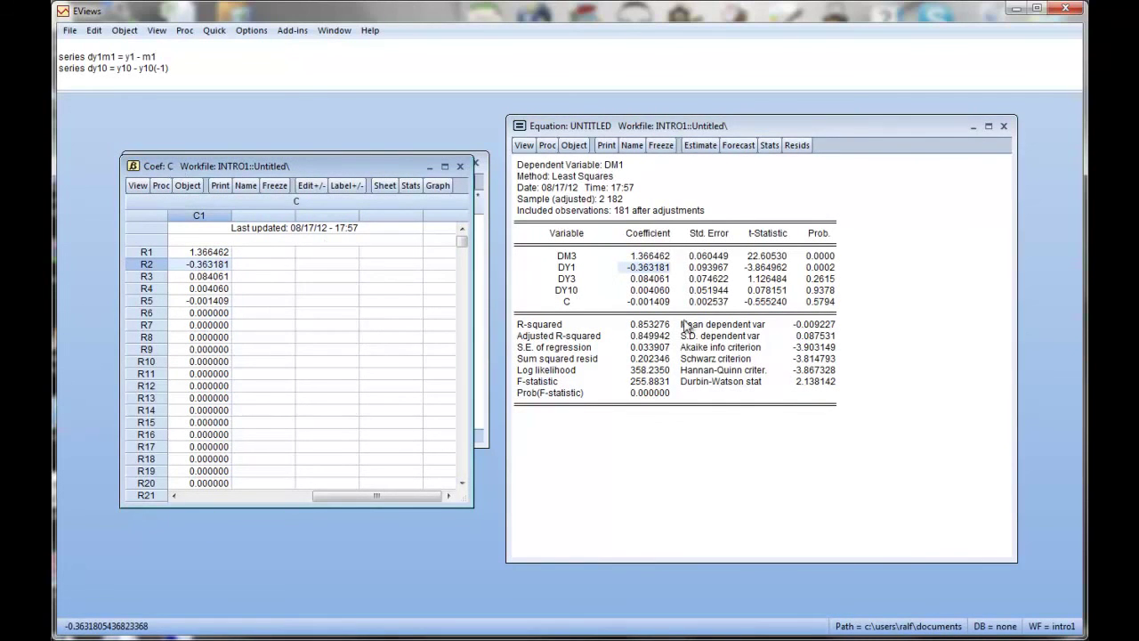
{"action": "left_click", "coordinate": [659, 279]}
{"action": "left_click", "coordinate": [200, 277]}
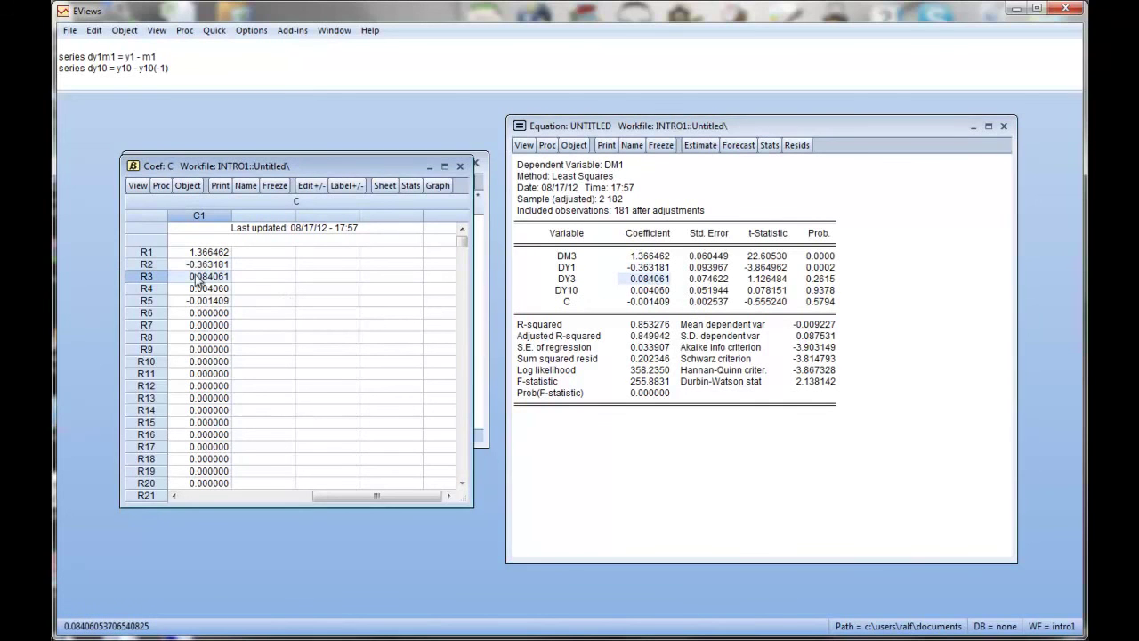
{"action": "left_click", "coordinate": [662, 290]}
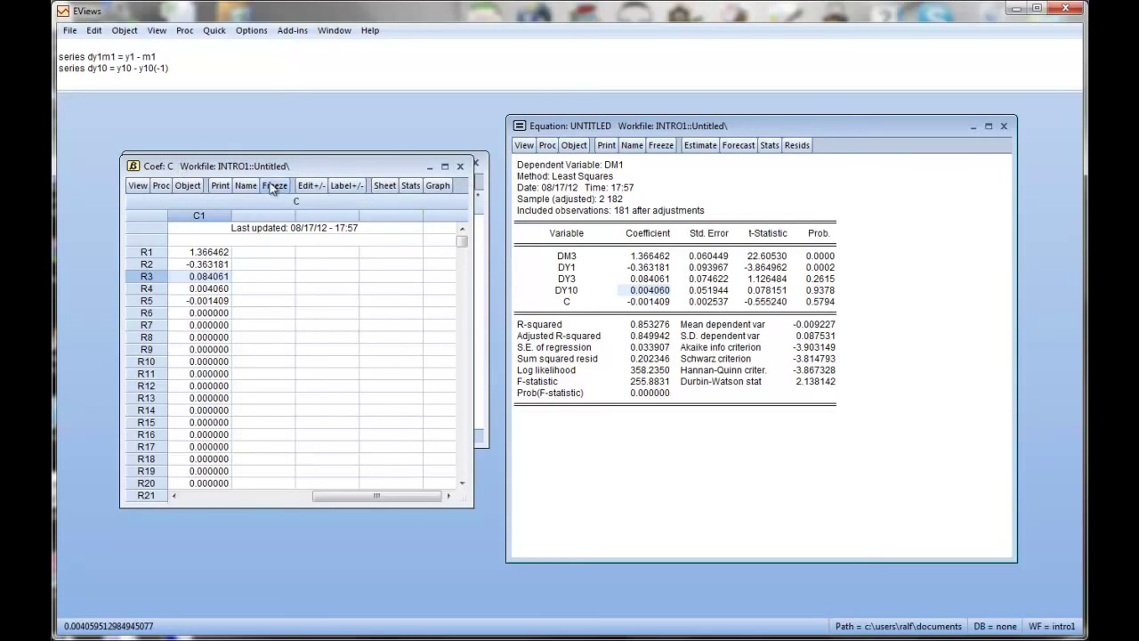
Run a Wald test of the restriction c(1)+c(2)+c(3)+c(4)=1 on the DM1 equation.
{"action": "left_click", "coordinate": [525, 145]}
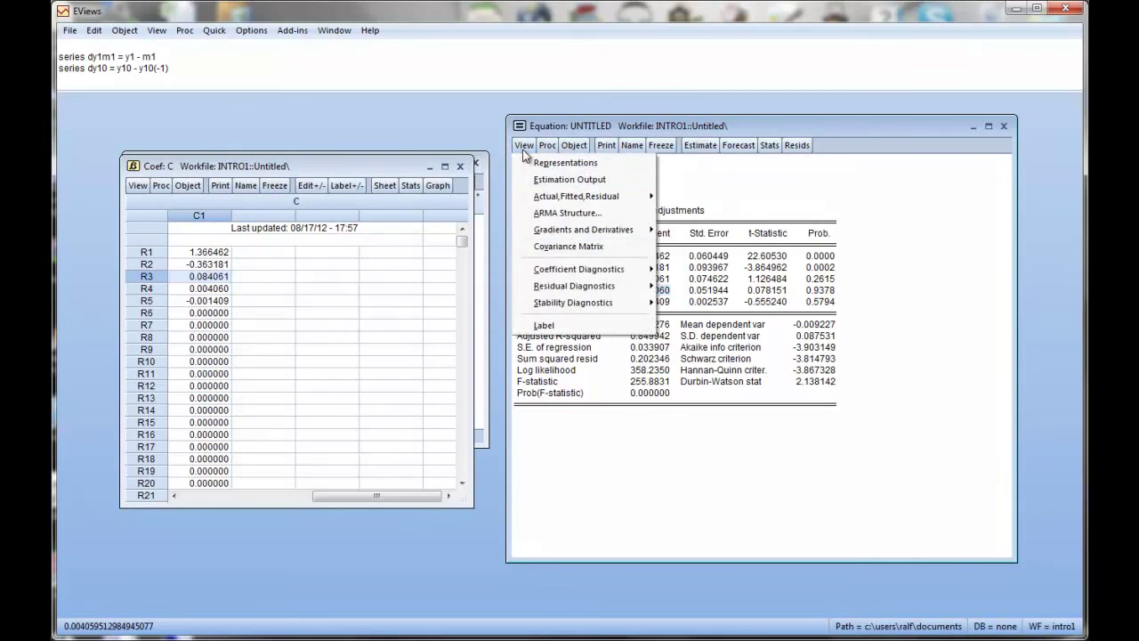
{"action": "mouse_move", "coordinate": [587, 274]}
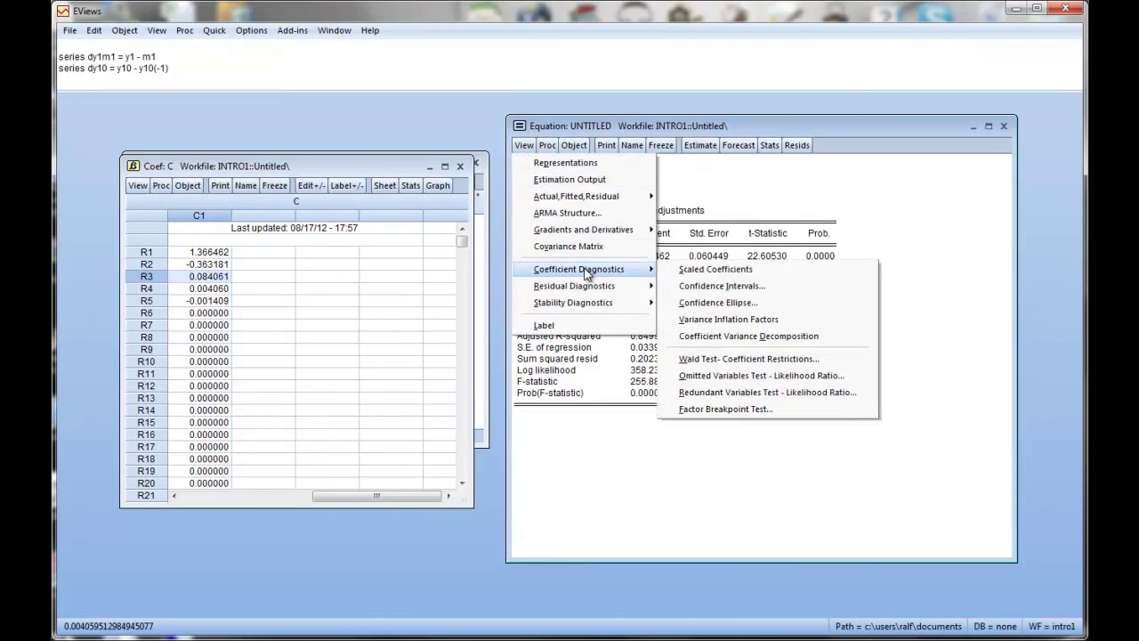
{"action": "left_click", "coordinate": [717, 358]}
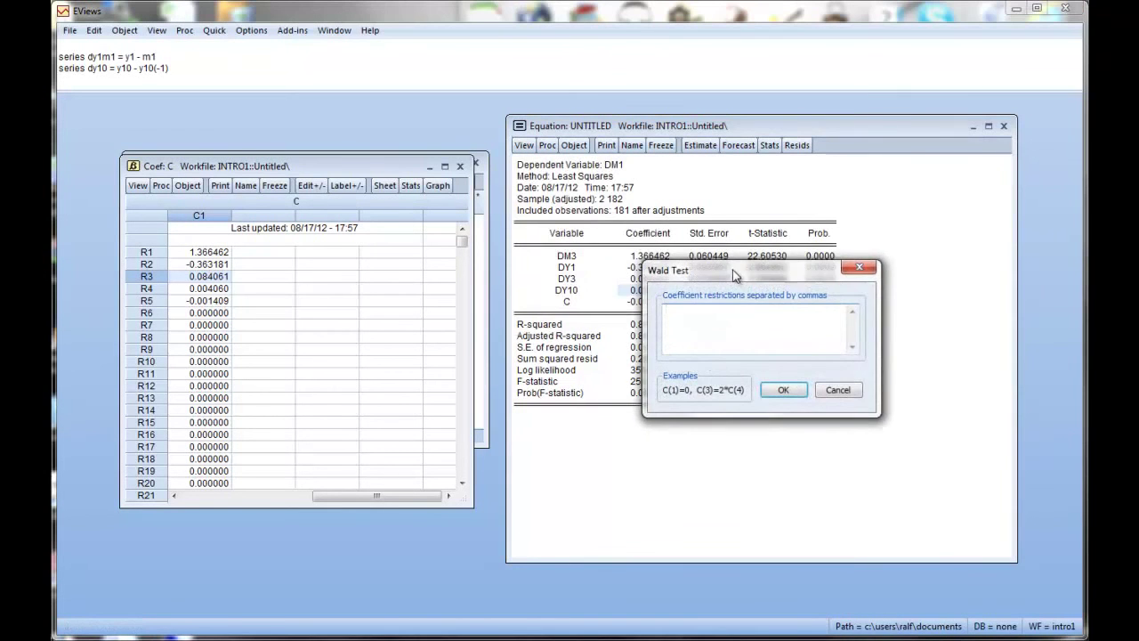
{"action": "left_click_drag", "start_coordinate": [735, 271], "coordinate": [633, 399]}
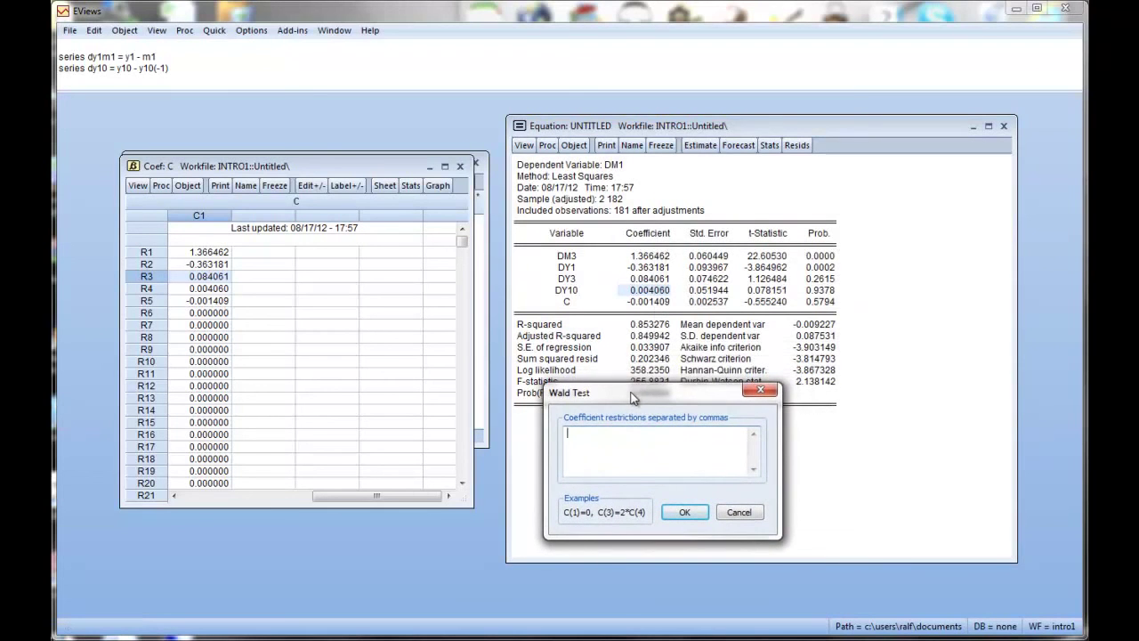
{"action": "left_click", "coordinate": [650, 256]}
{"action": "left_click", "coordinate": [697, 516]}
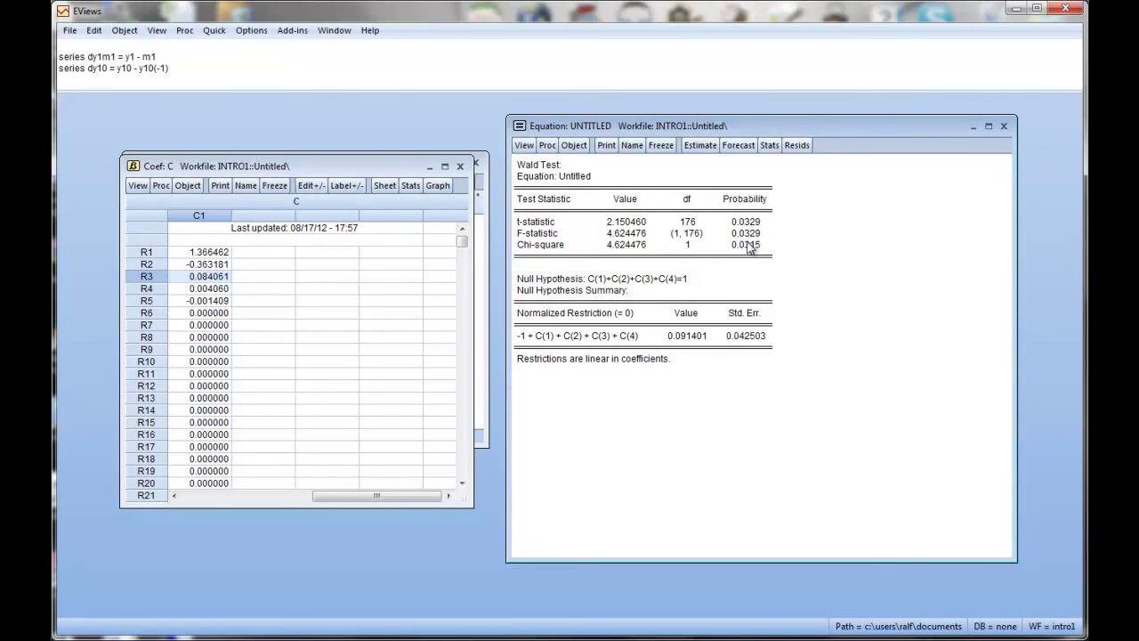
Read the Wald test's t, F and Chi-square probabilities (Chi-square 0.0315), then close the untitled equation.
{"action": "left_click_drag", "start_coordinate": [718, 281], "coordinate": [565, 278]}
{"action": "left_click", "coordinate": [591, 281]}
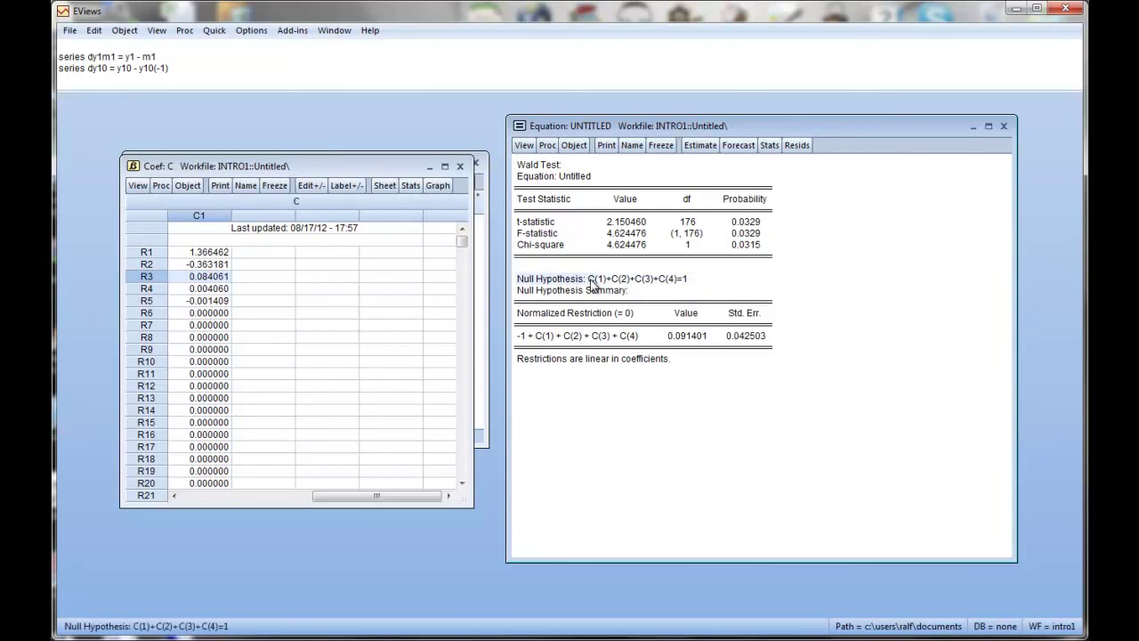
{"action": "left_click", "coordinate": [688, 280]}
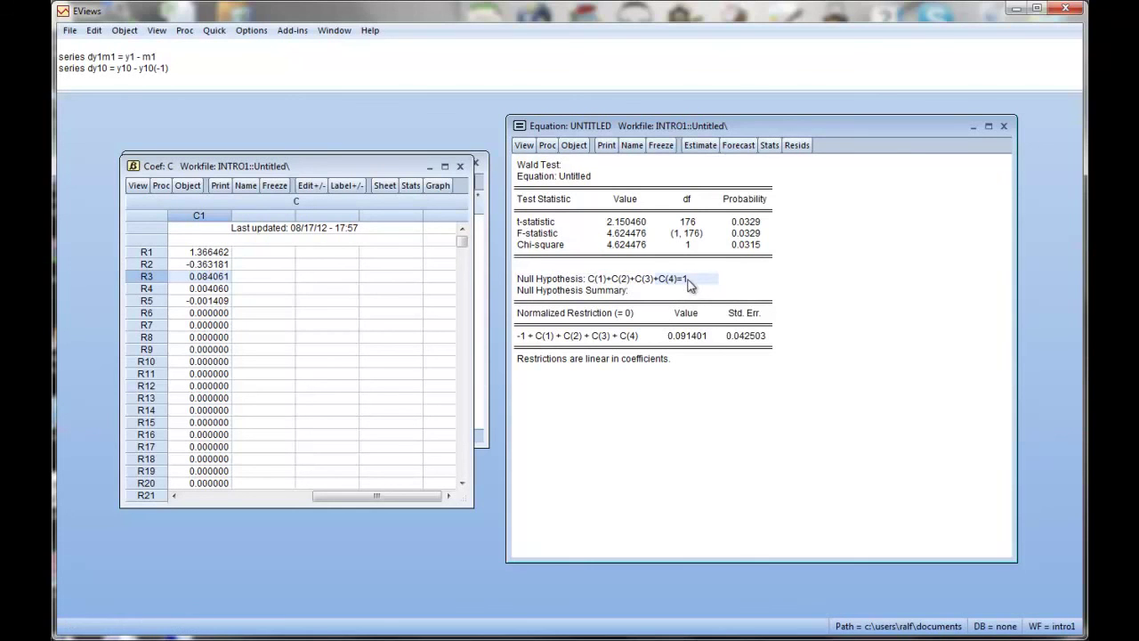
{"action": "left_click", "coordinate": [749, 221]}
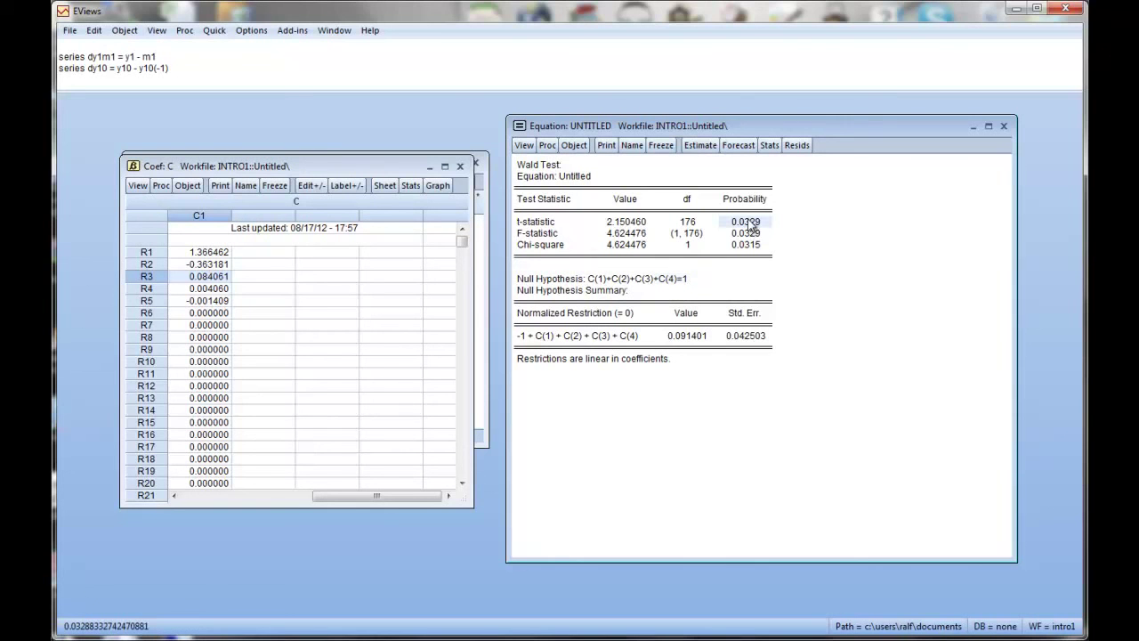
{"action": "left_click", "coordinate": [752, 233]}
{"action": "left_click", "coordinate": [754, 244]}
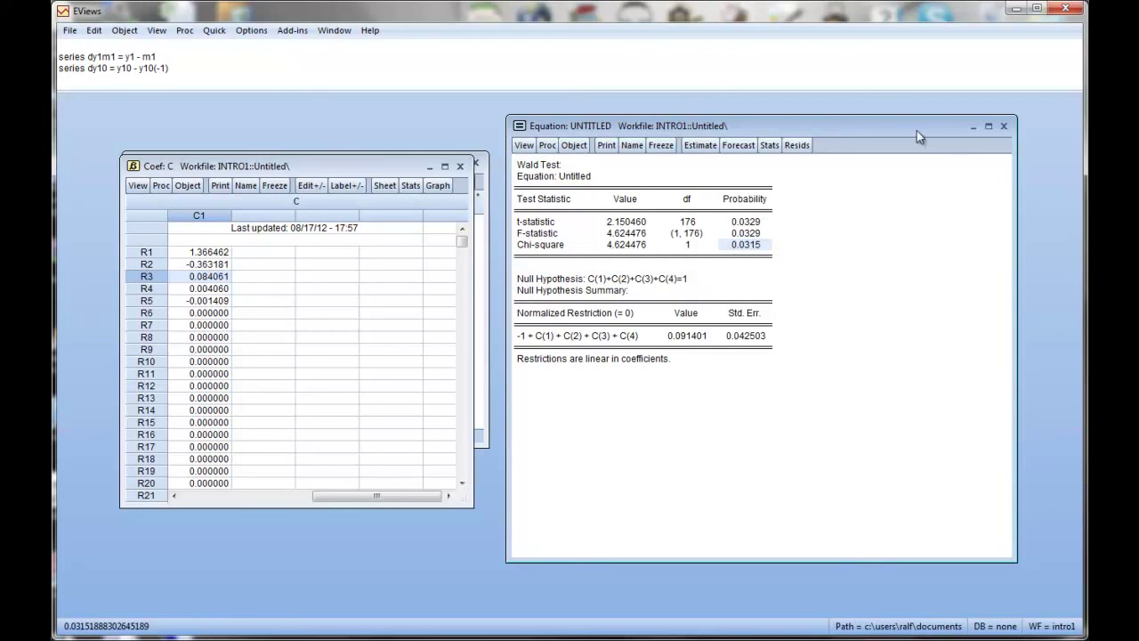
{"action": "left_click", "coordinate": [1004, 127]}
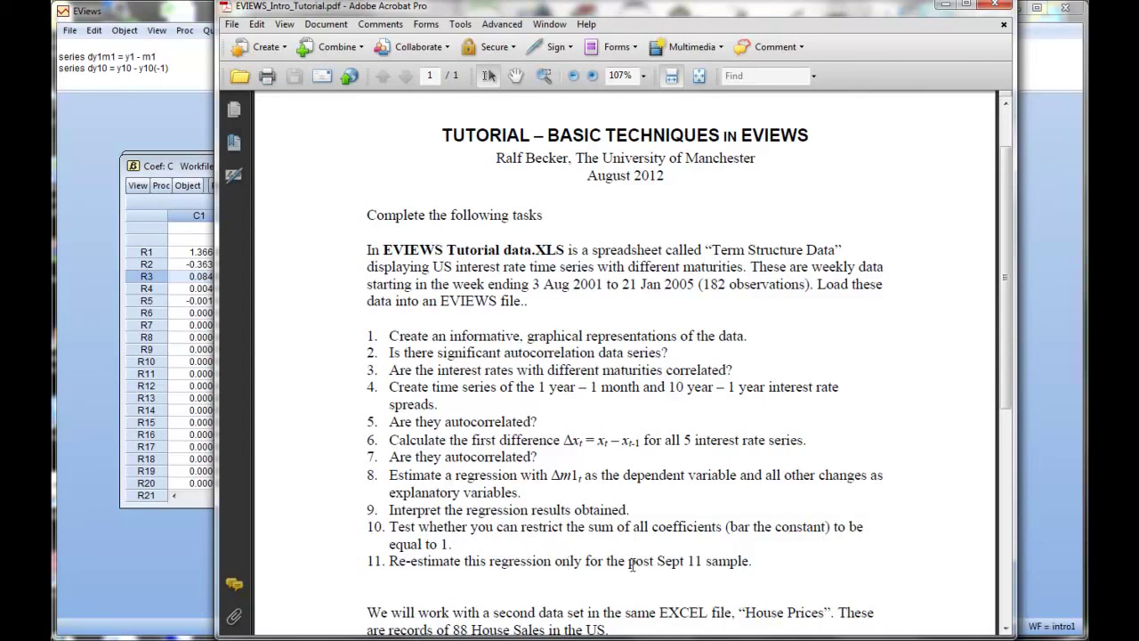
{"action": "left_click", "coordinate": [737, 562]}
Decline deleting the untitled equation, re-estimate it to show the DM1 output, and close coefficient vector C.
{"action": "left_click", "coordinate": [946, 6]}
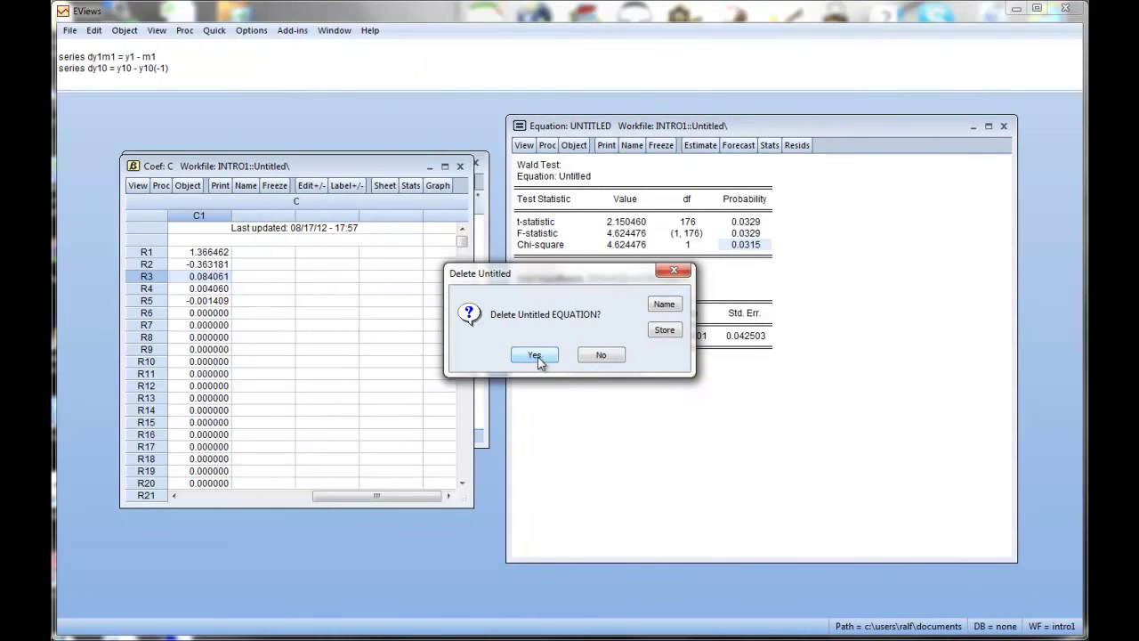
{"action": "left_click", "coordinate": [601, 356]}
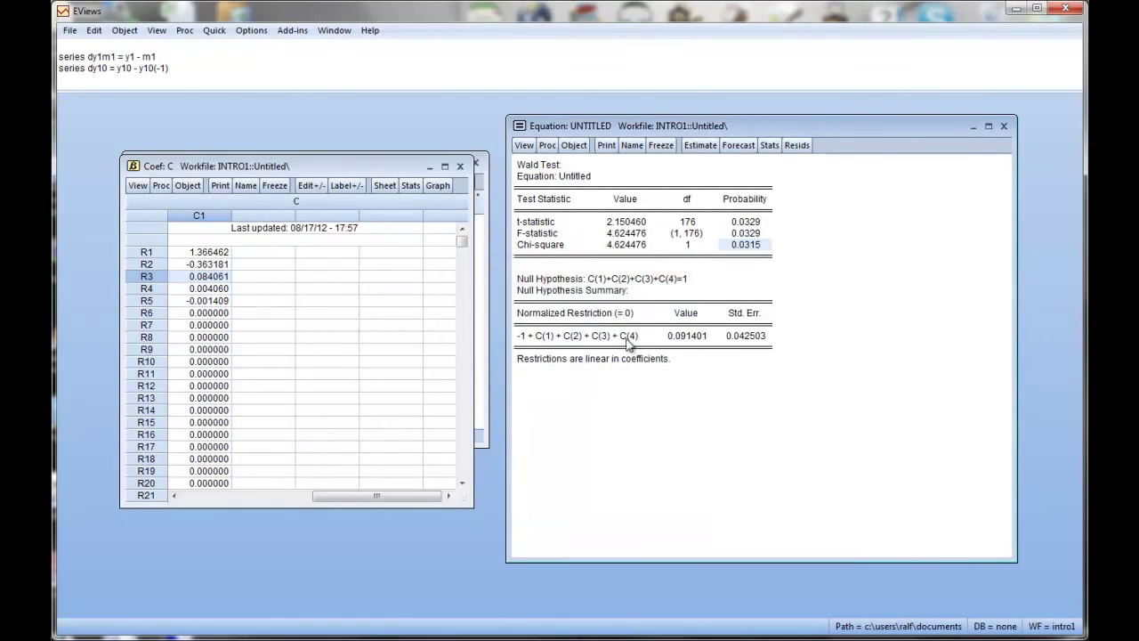
{"action": "left_click", "coordinate": [701, 146]}
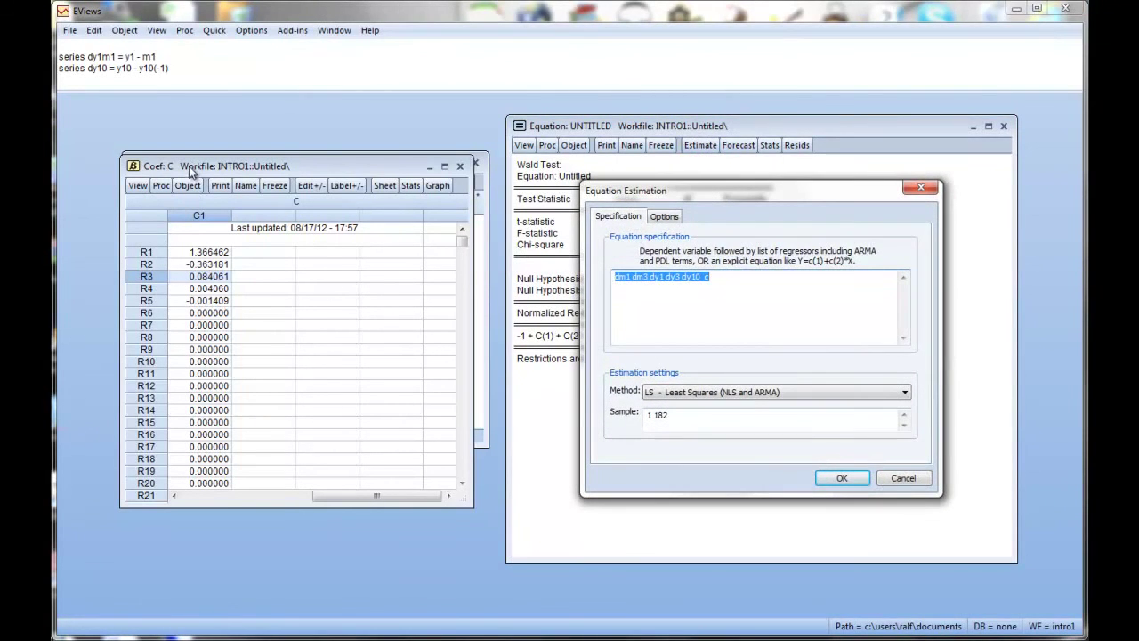
{"action": "left_click", "coordinate": [460, 173]}
{"action": "left_click", "coordinate": [842, 478]}
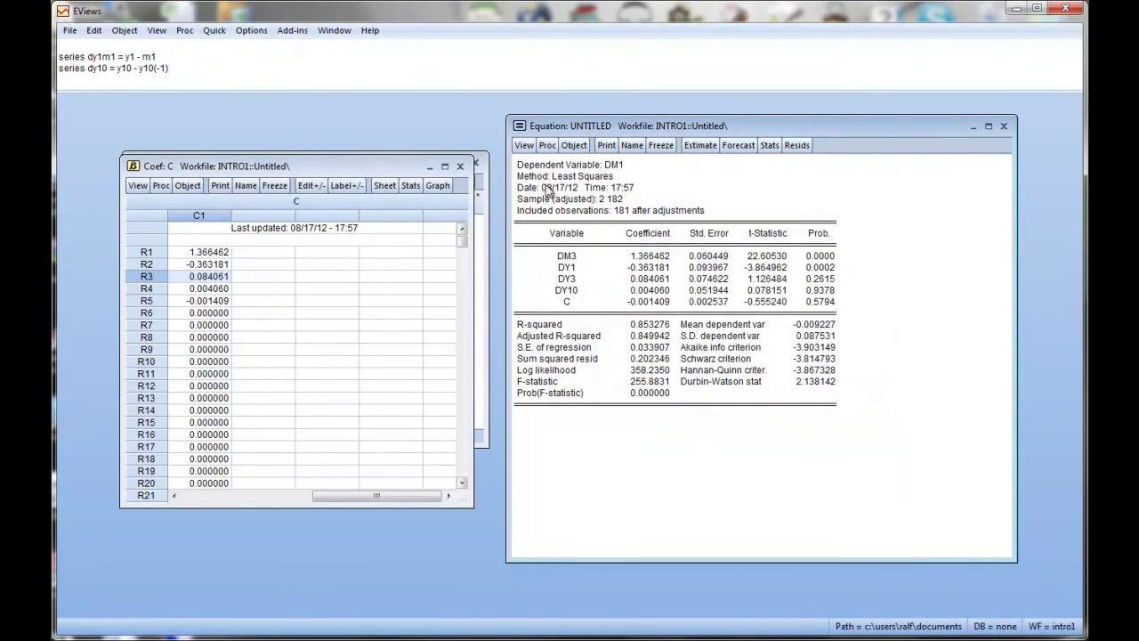
{"action": "left_click", "coordinate": [461, 166]}
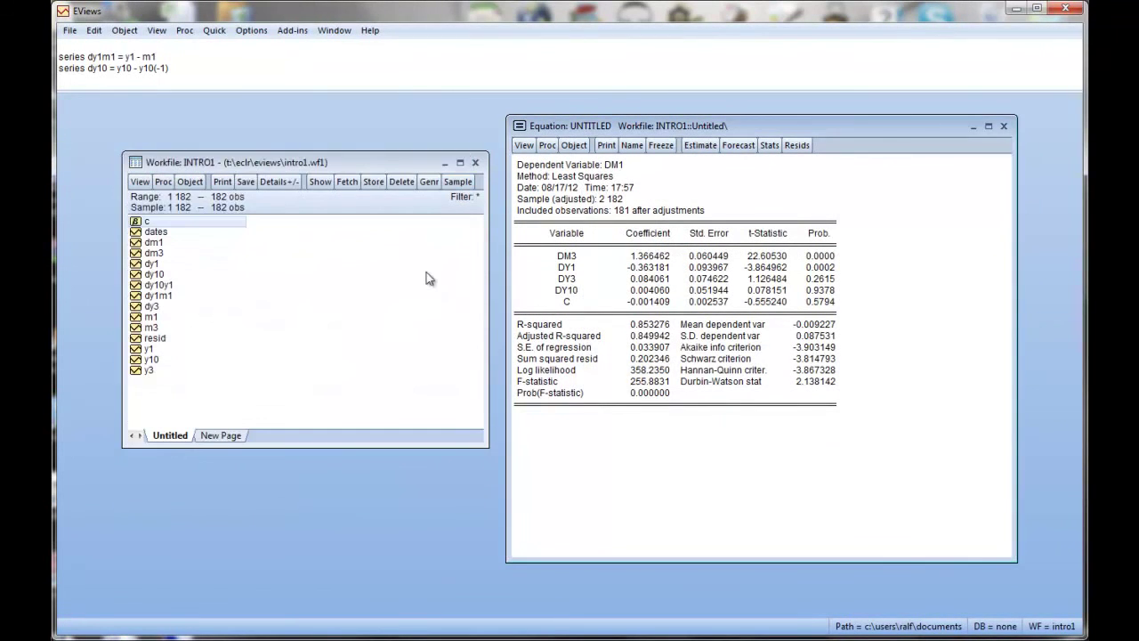
{"action": "double_click", "coordinate": [154, 232]}
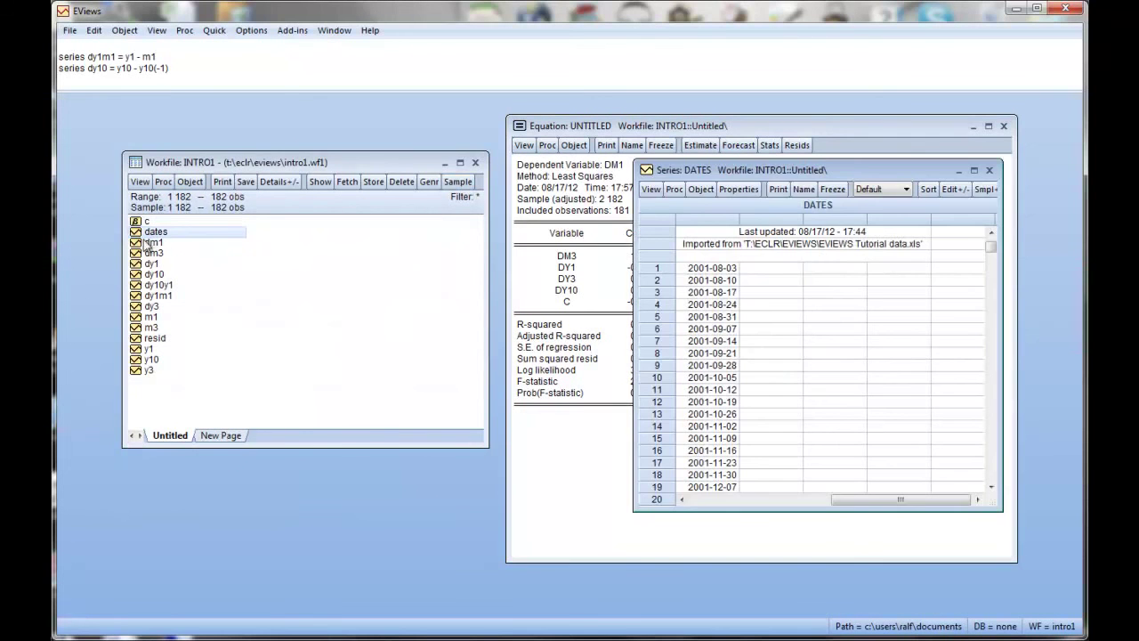
{"action": "left_click_drag", "start_coordinate": [862, 170], "coordinate": [347, 143]}
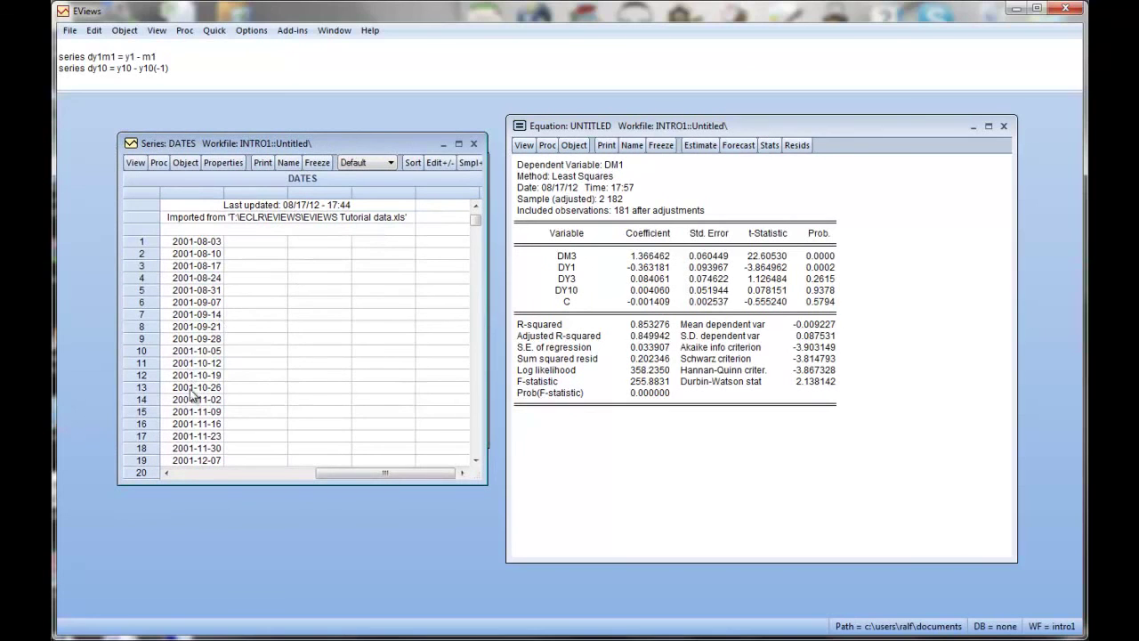
{"action": "left_click", "coordinate": [198, 316]}
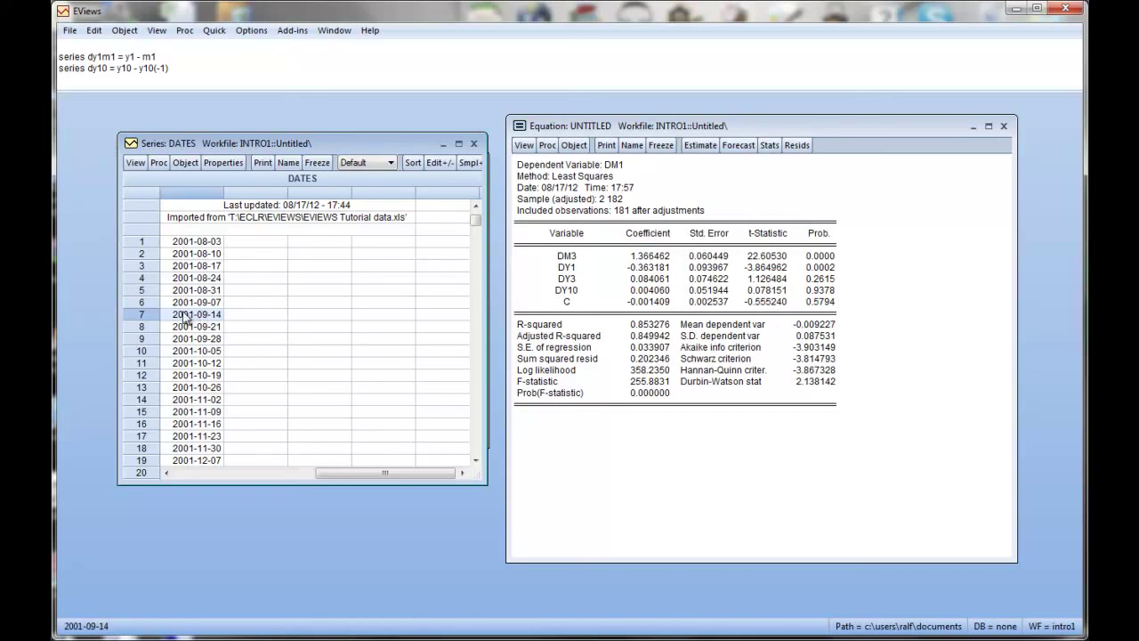
{"action": "scroll", "coordinate": [200, 320], "scroll_direction": "down", "scroll_amount": 7}
{"action": "scroll", "coordinate": [195, 339], "scroll_direction": "down", "scroll_amount": 20}
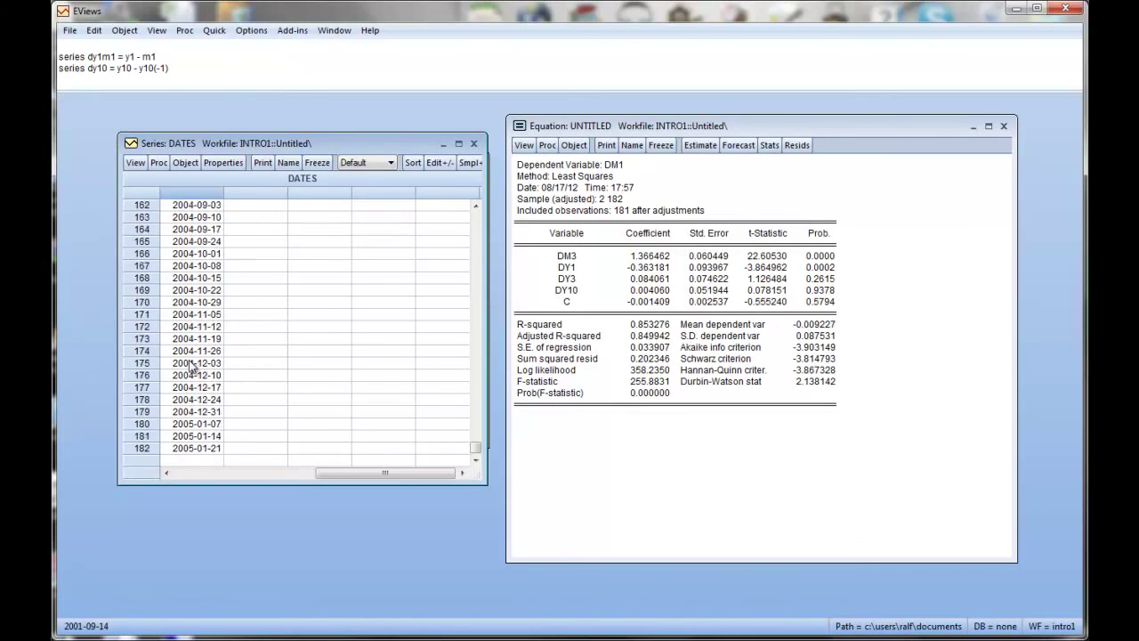
{"action": "left_click", "coordinate": [474, 144]}
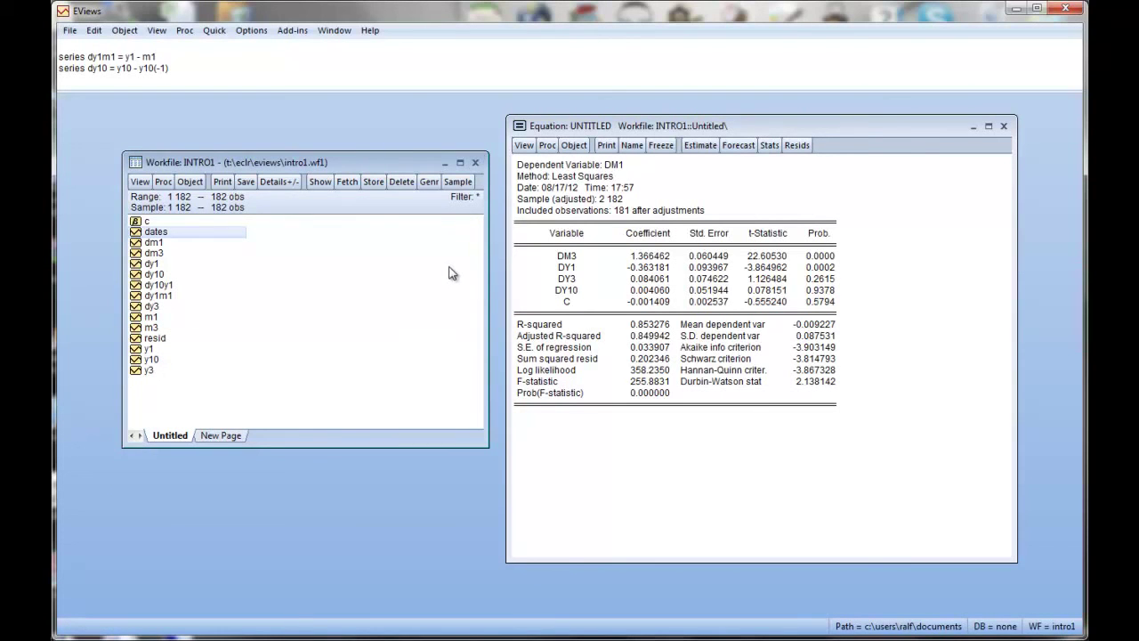
Run the command smpl 7 182 to limit the workfile sample to 176 observations.
{"action": "left_click", "coordinate": [219, 82]}
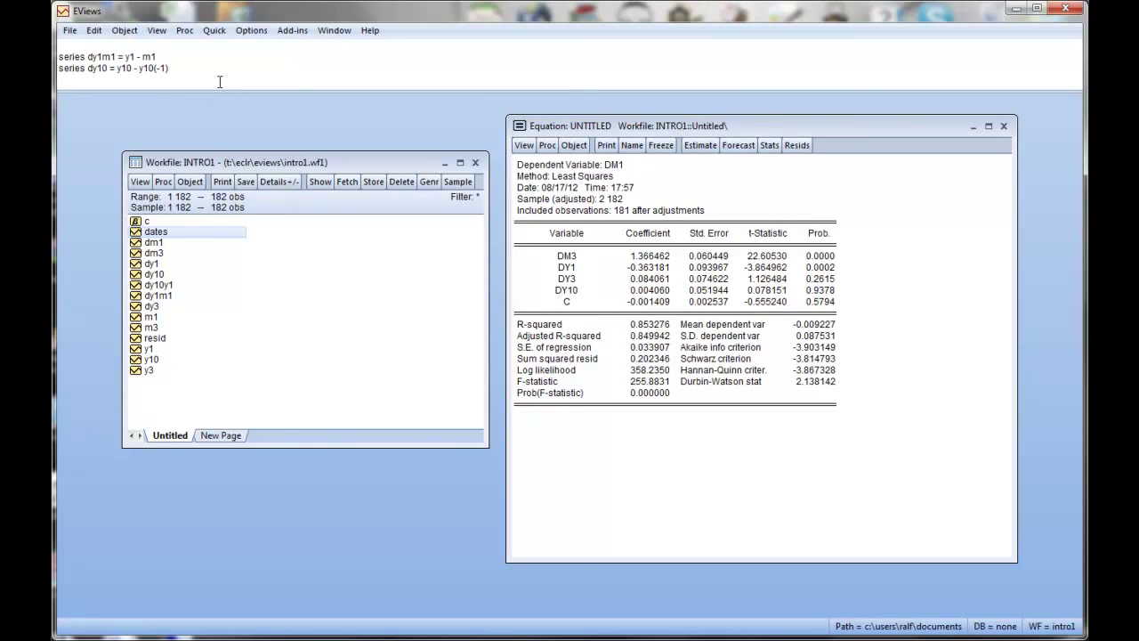
{"action": "type", "text": "sm"}
{"action": "type", "text": "pl 7 182"}
{"action": "key", "text": "Return"}
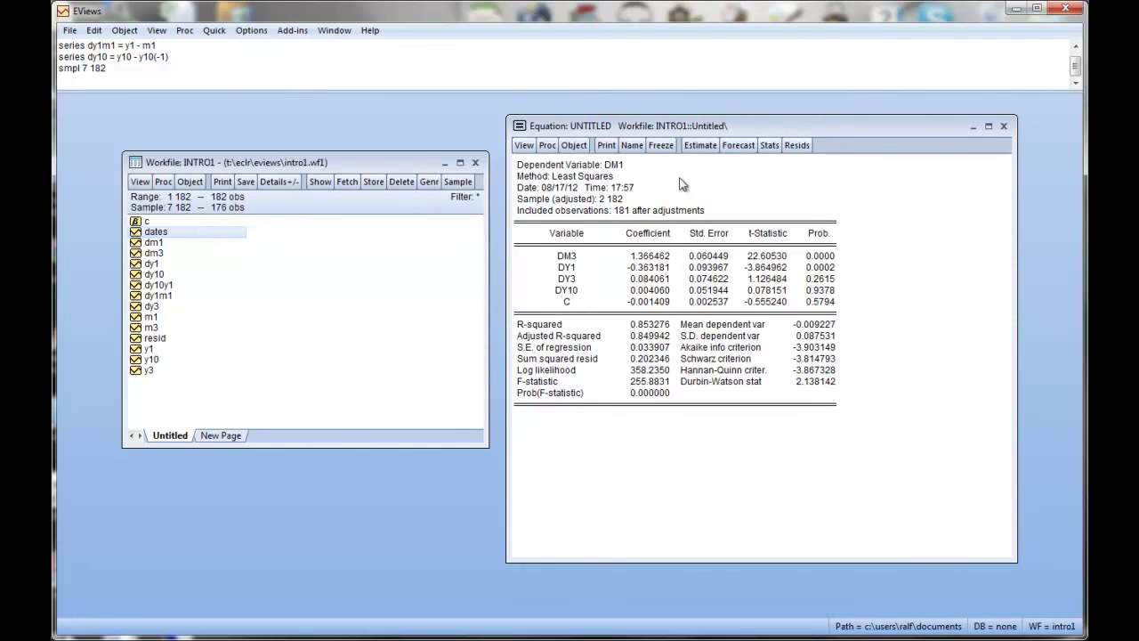
Delete the old untitled DM1 equation without re-estimating, and recentre the workfile window for a new command.
{"action": "left_click", "coordinate": [701, 148]}
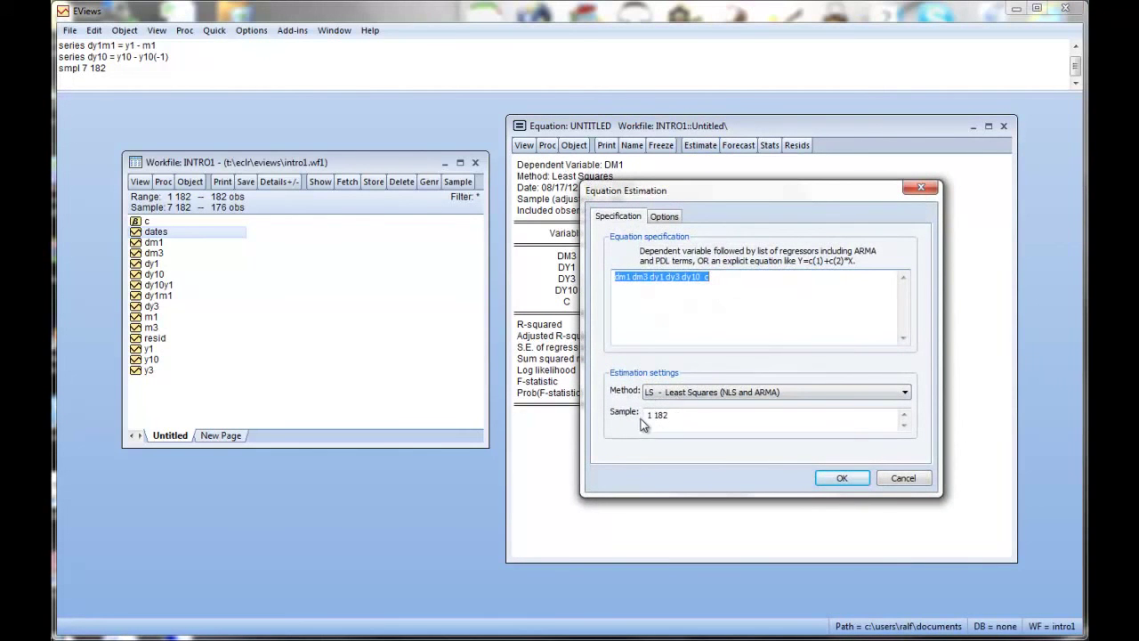
{"action": "left_click", "coordinate": [904, 479]}
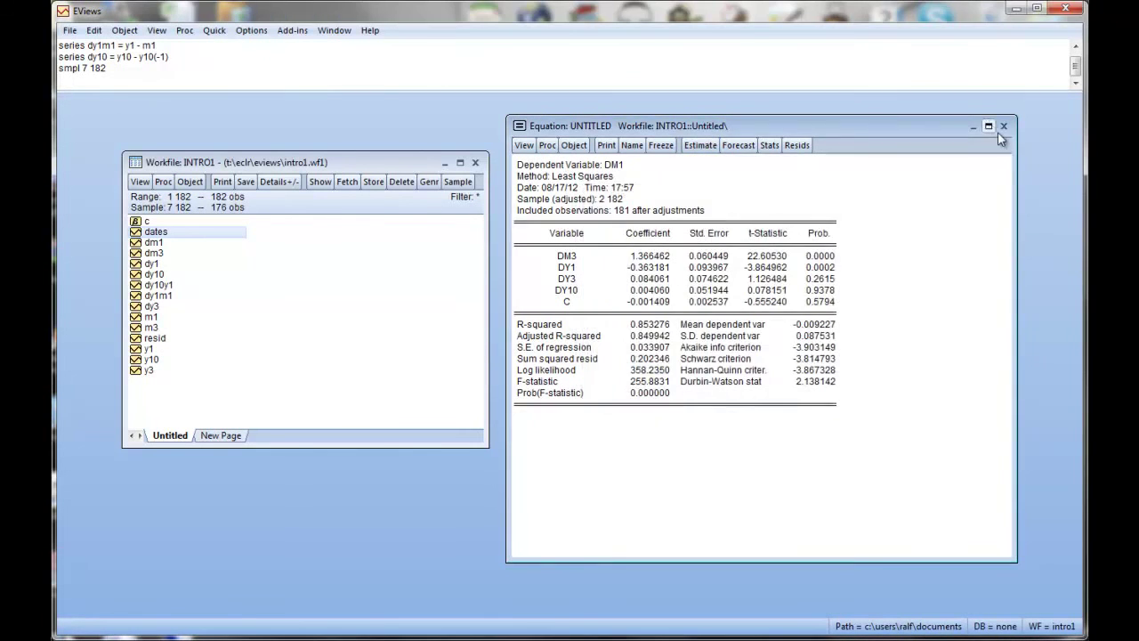
{"action": "left_click", "coordinate": [1004, 128]}
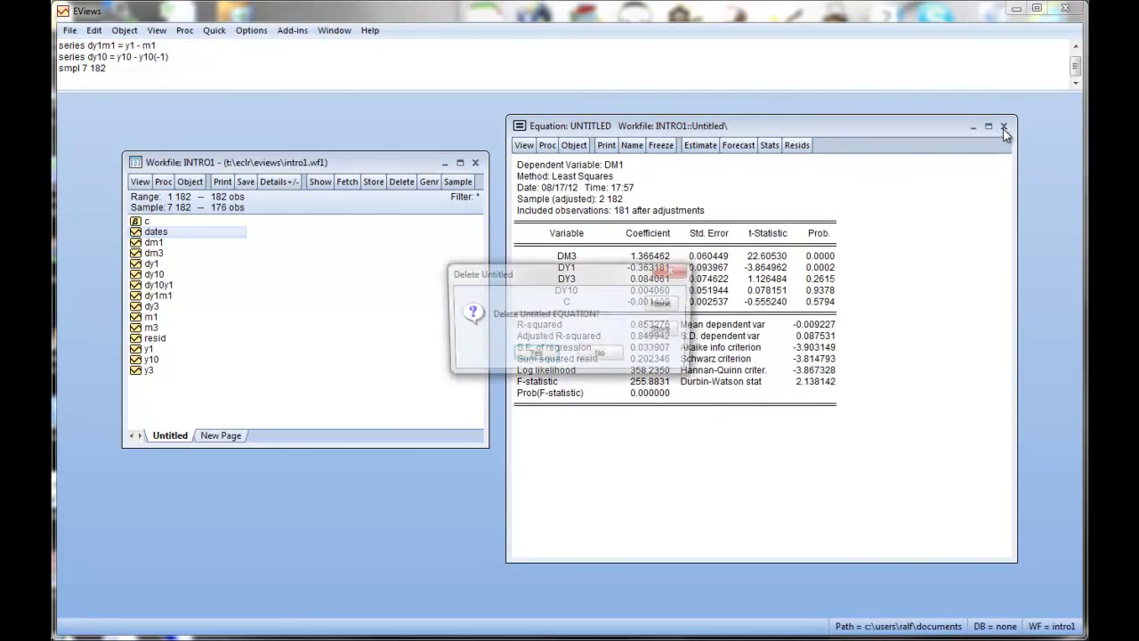
{"action": "left_click", "coordinate": [534, 356]}
{"action": "left_click_drag", "start_coordinate": [234, 166], "coordinate": [336, 206]}
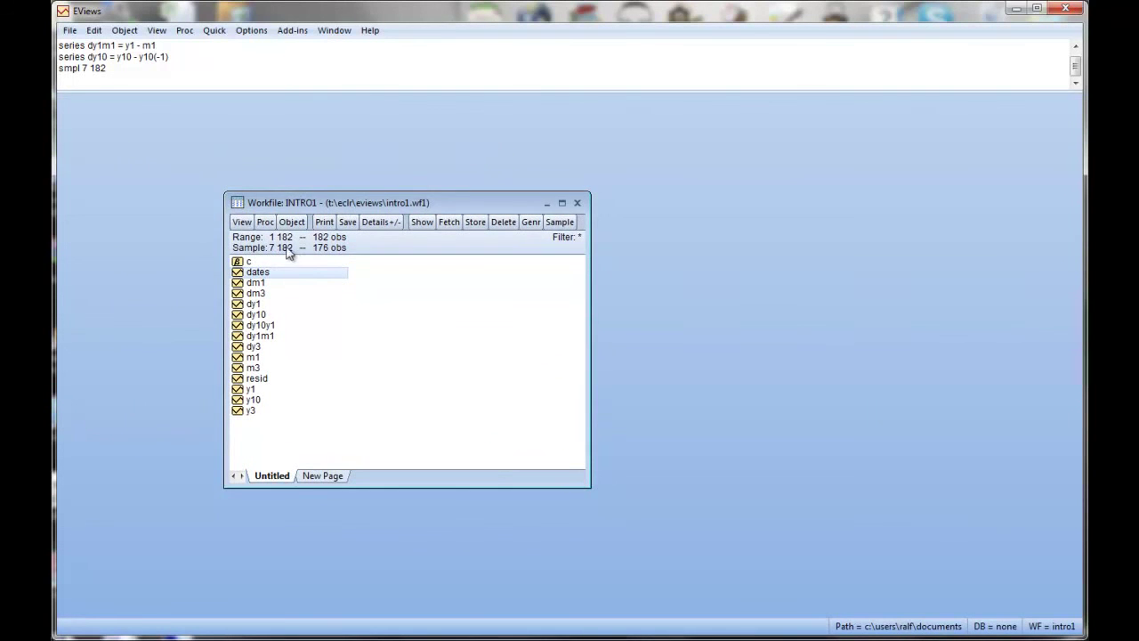
{"action": "left_click", "coordinate": [146, 80]}
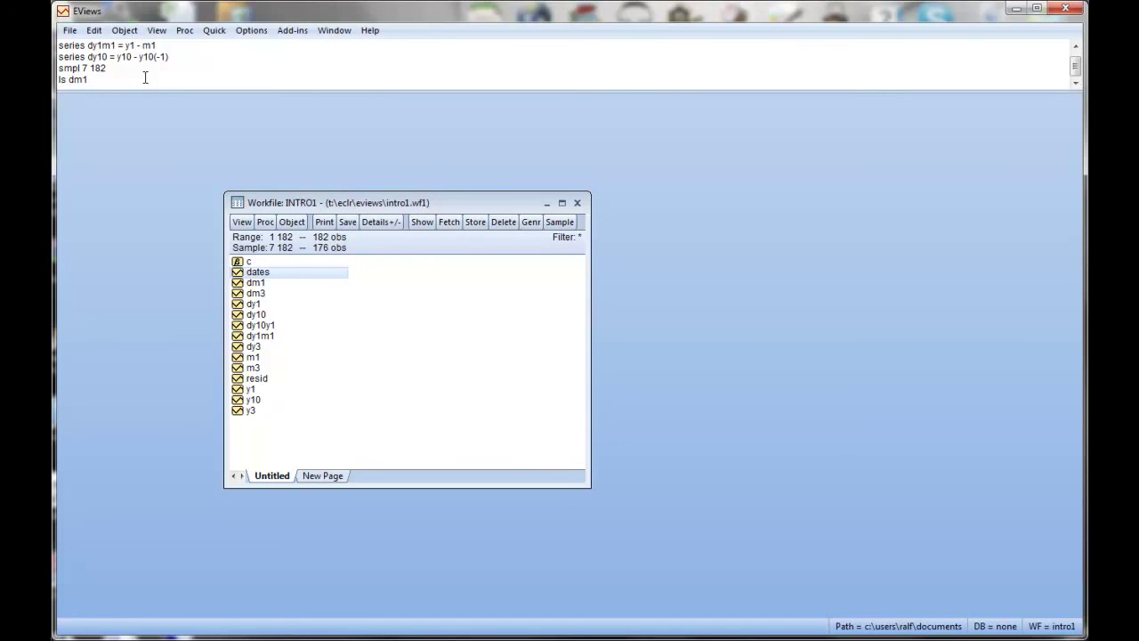
Run ls dm1 dm3 dy1 dy3 dy10 on sample 7 182, giving 176 observations and R-squared 0.852759.
{"action": "type", "text": "m3"}
{"action": "type", "text": "dy1 dy3 dy10"}
{"action": "key", "text": "Return"}
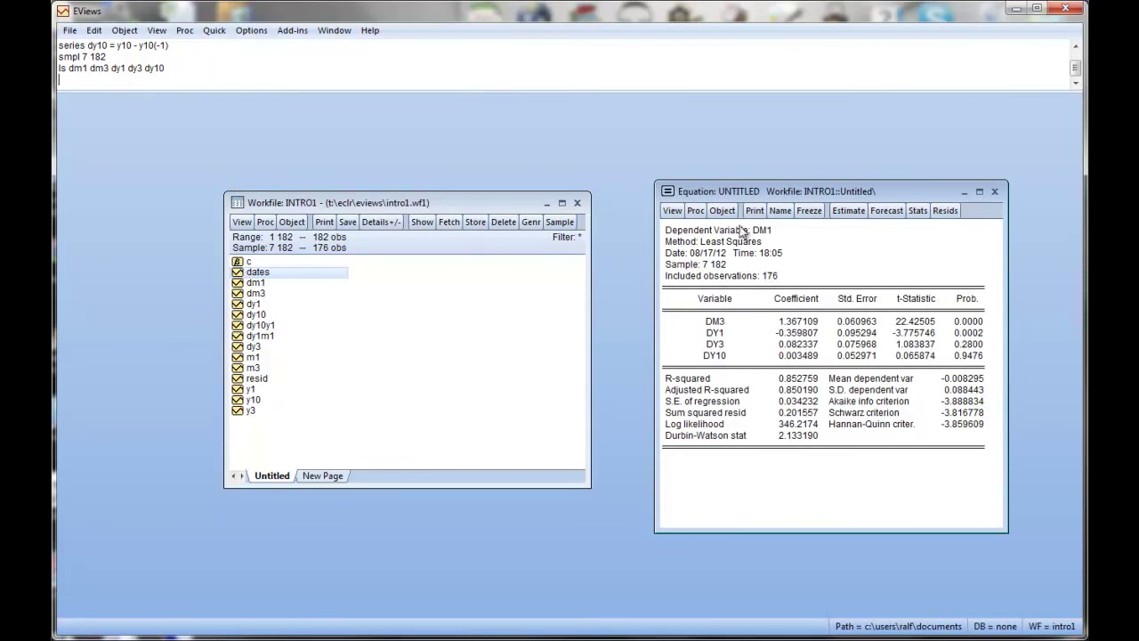
{"action": "left_click", "coordinate": [696, 269]}
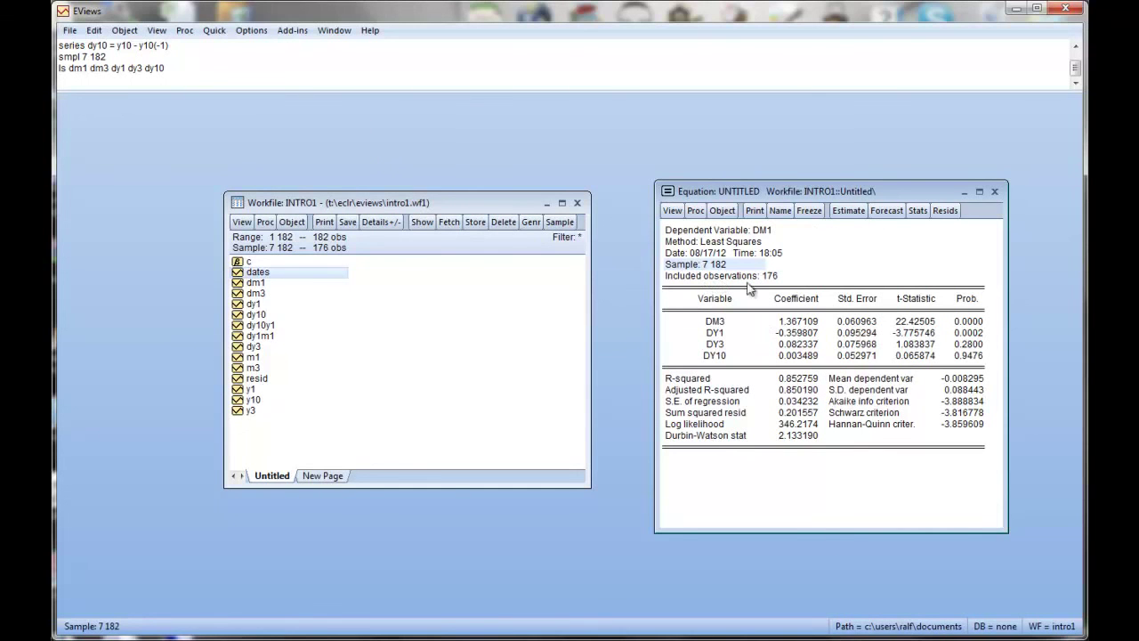
{"action": "left_click", "coordinate": [846, 212]}
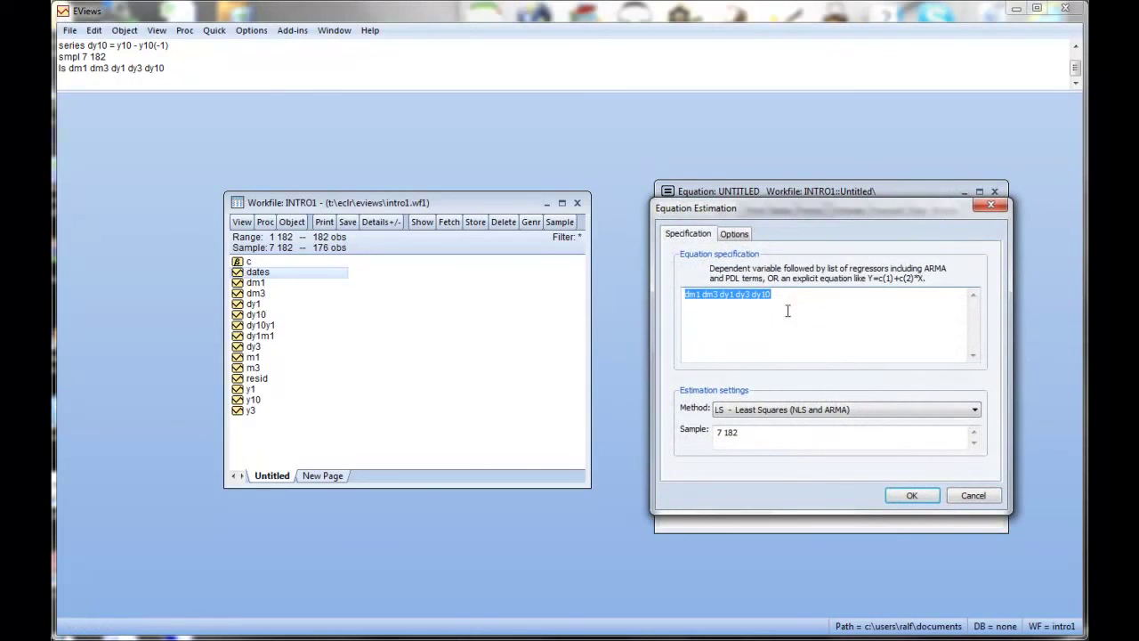
Add constant c to the dm1 specification, re-estimate to R-squared 0.853007, and verify sample 7 182.
{"action": "left_click", "coordinate": [794, 298]}
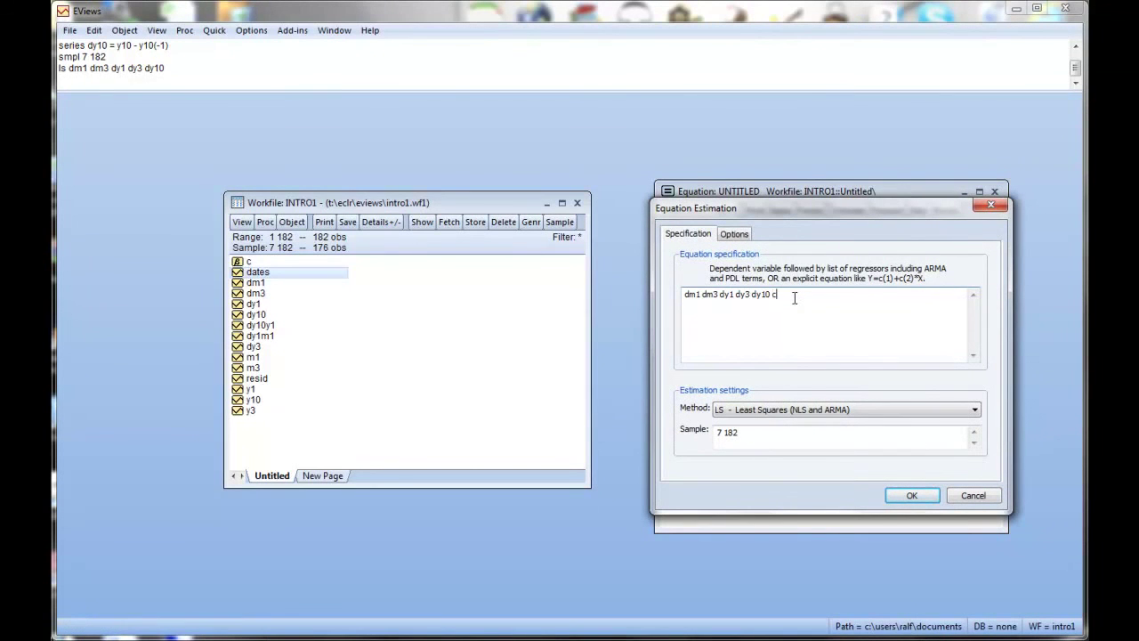
{"action": "key", "text": "Return"}
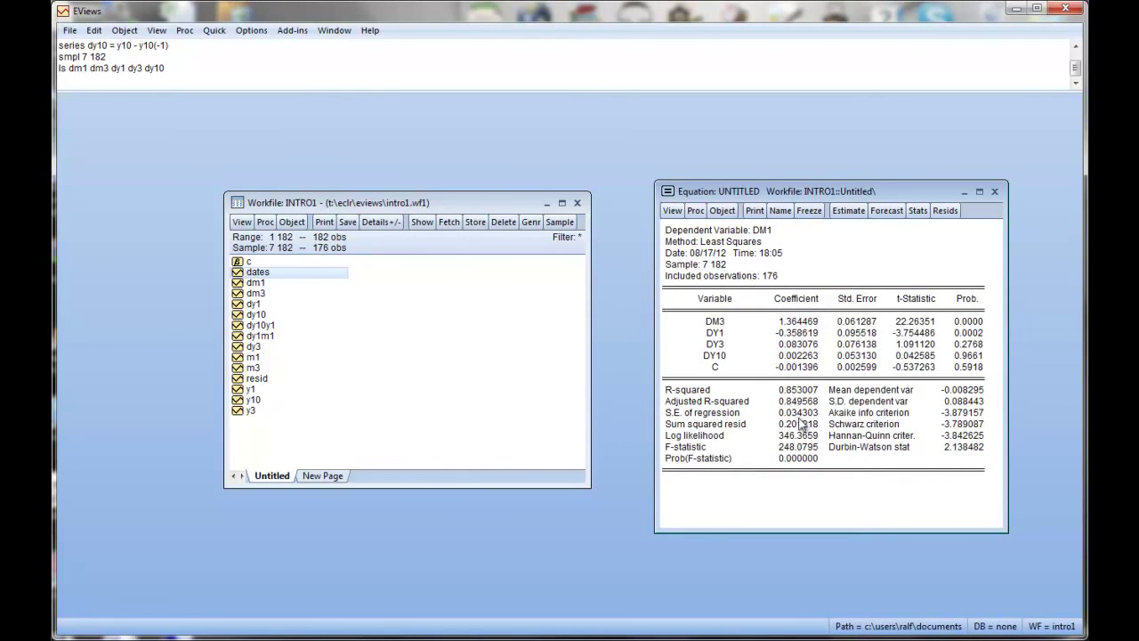
{"action": "left_click", "coordinate": [844, 215]}
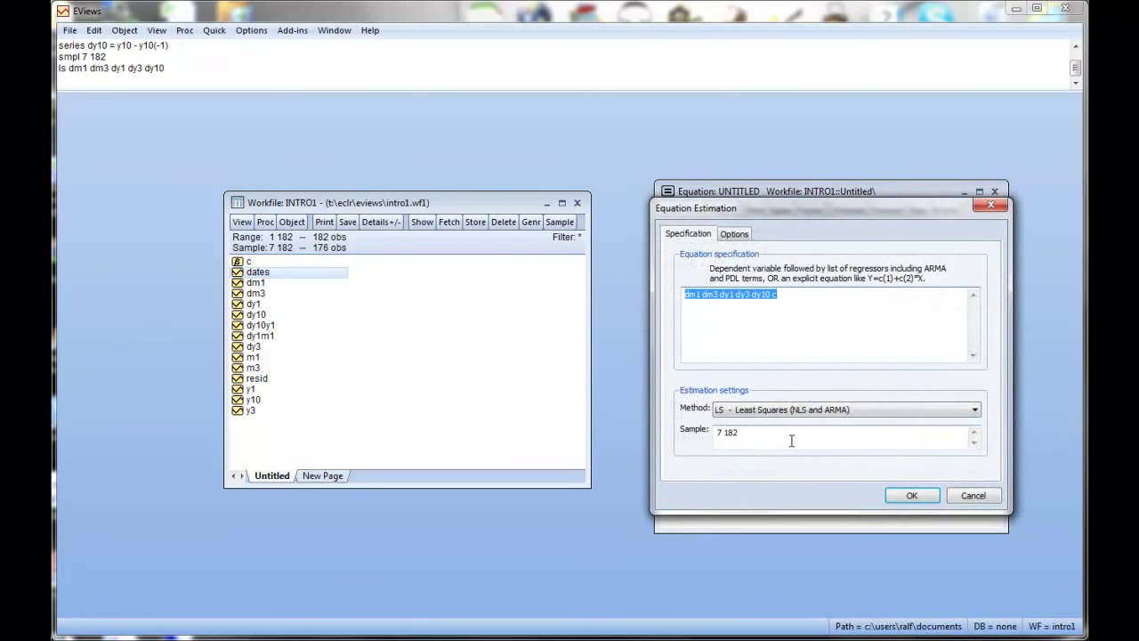
{"action": "left_click_drag", "start_coordinate": [829, 204], "coordinate": [812, 173]}
{"action": "left_click", "coordinate": [717, 408]}
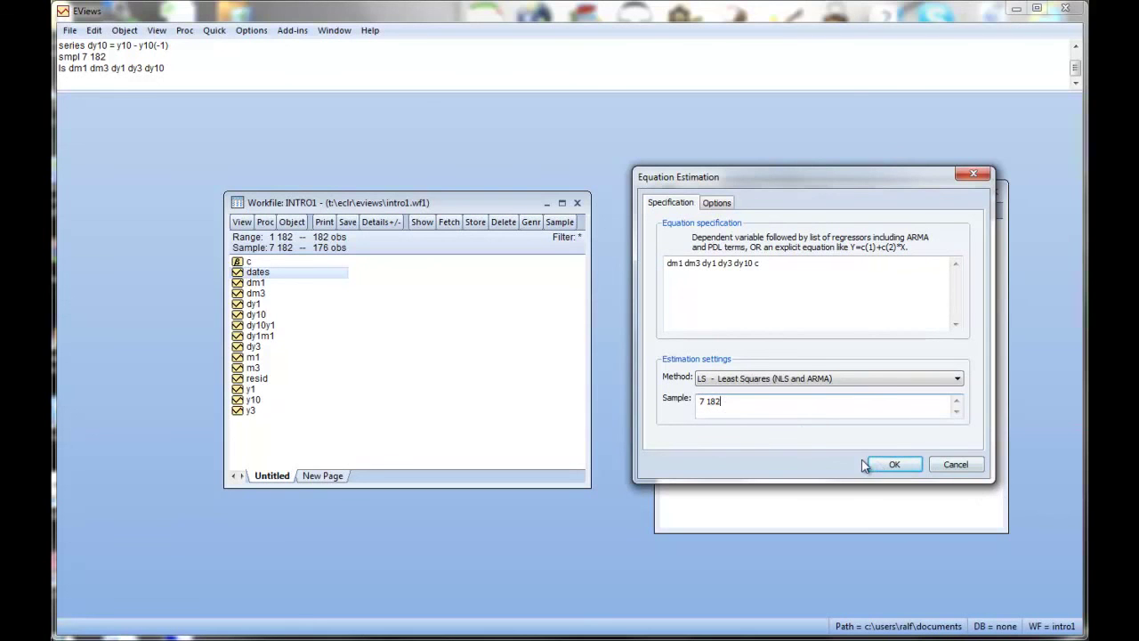
{"action": "left_click", "coordinate": [957, 465]}
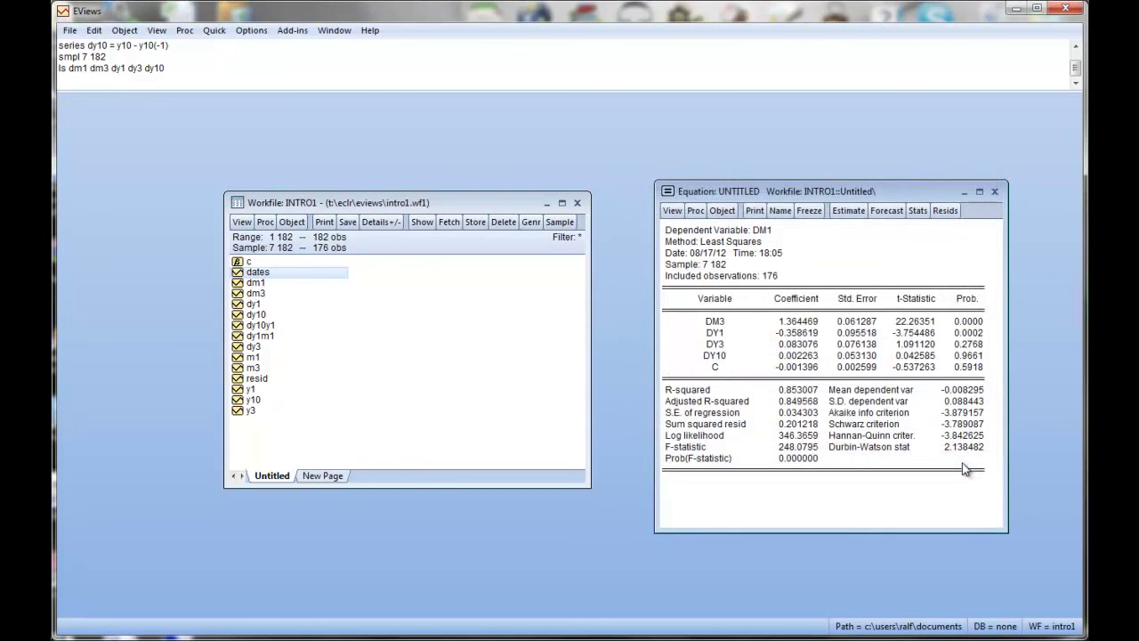